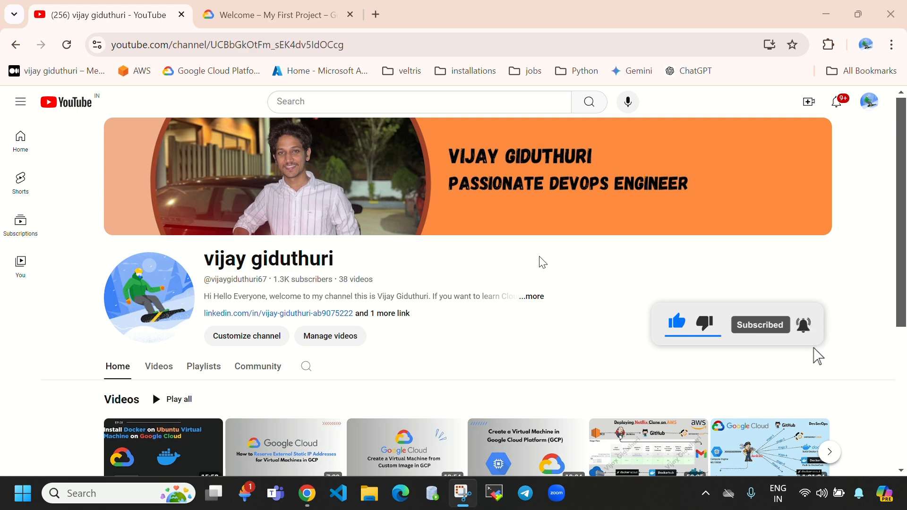
Switch to the Google Cloud console and open the VPC networks list of the current project.
left_click(267, 21)
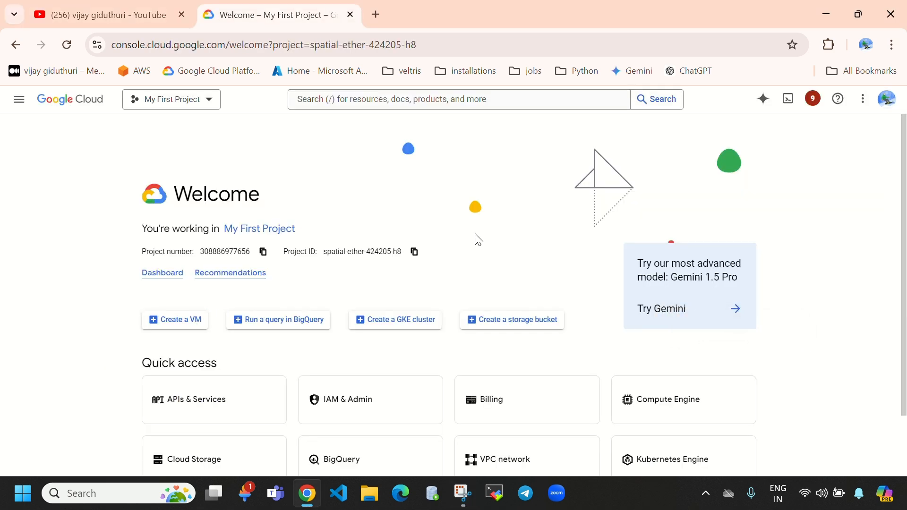
left_click(19, 99)
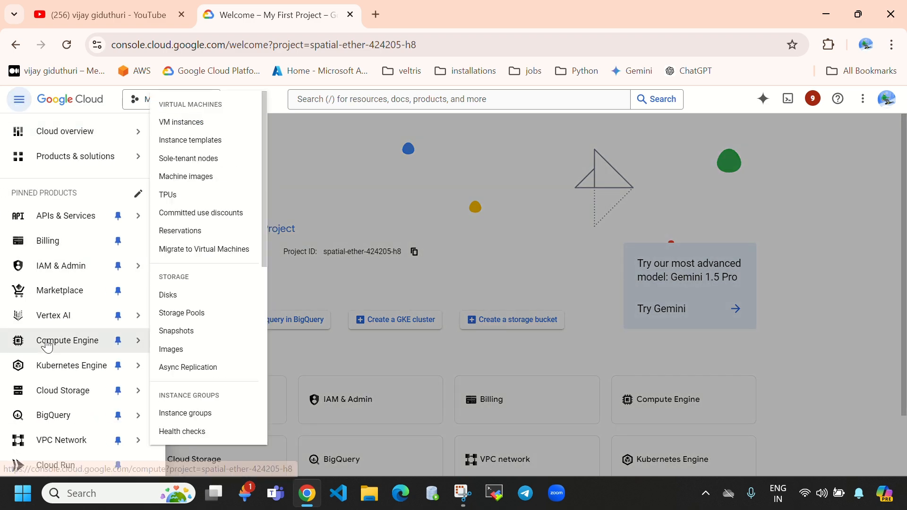
scroll(50, 344, "down", 2)
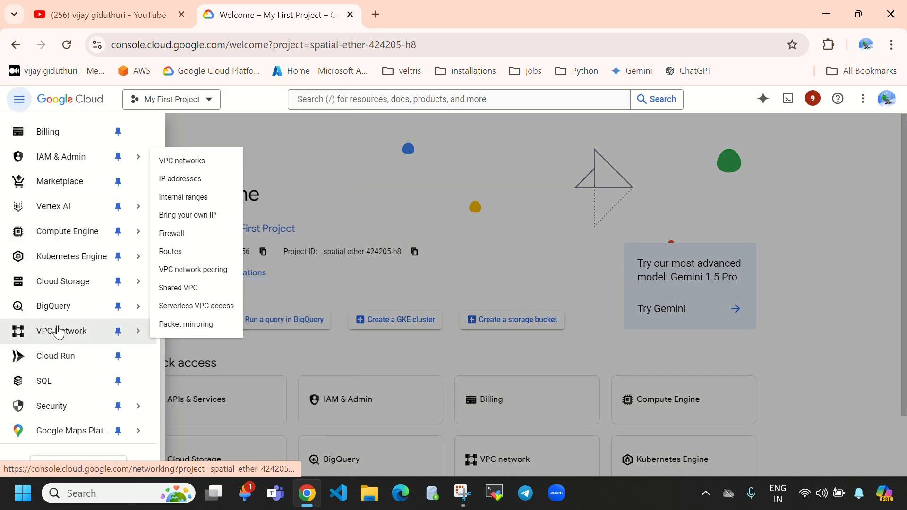
left_click(59, 332)
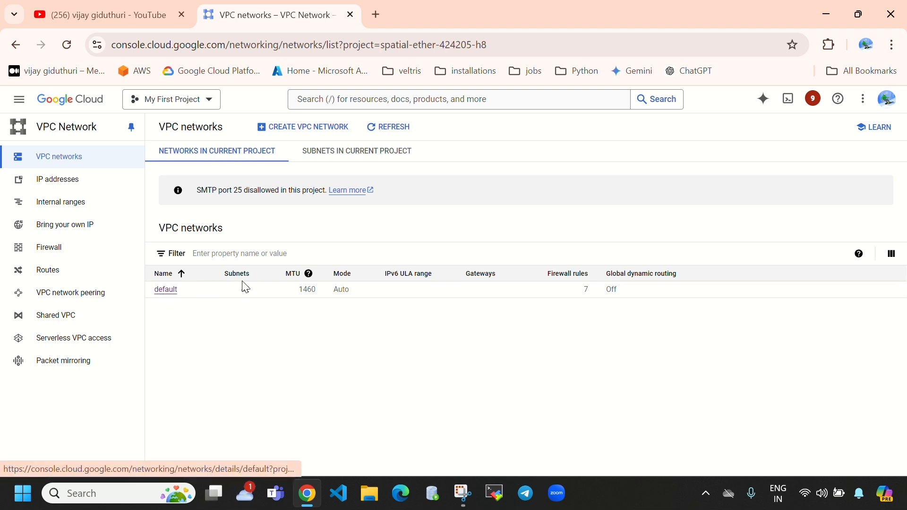
left_click_drag(263, 288, 231, 287)
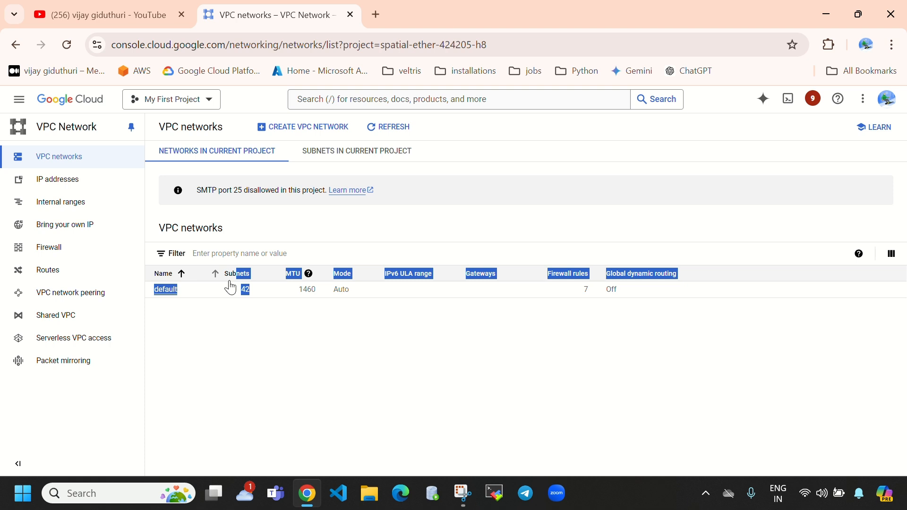
left_click(255, 325)
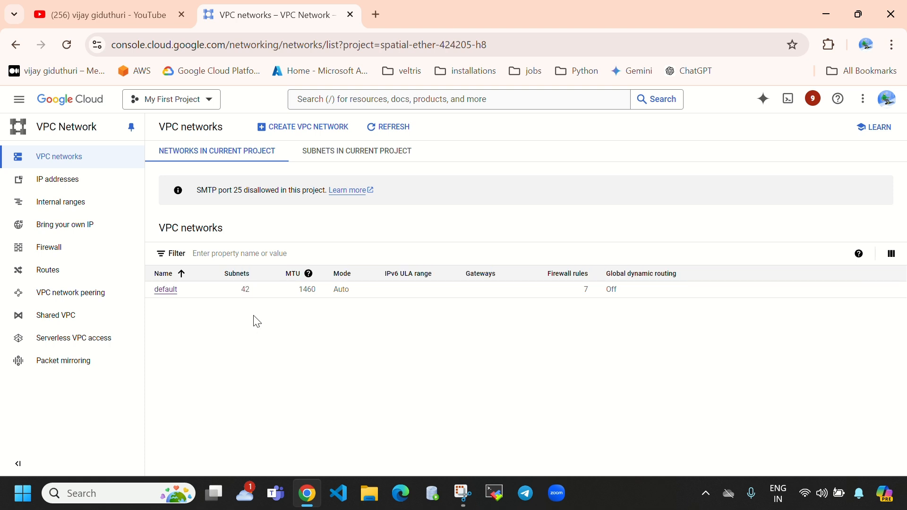
Start creating a new VPC network and name it custom-vpc.
left_click(297, 132)
left_click(223, 169)
left_click_drag(223, 169, 156, 185)
key("BackSpace")
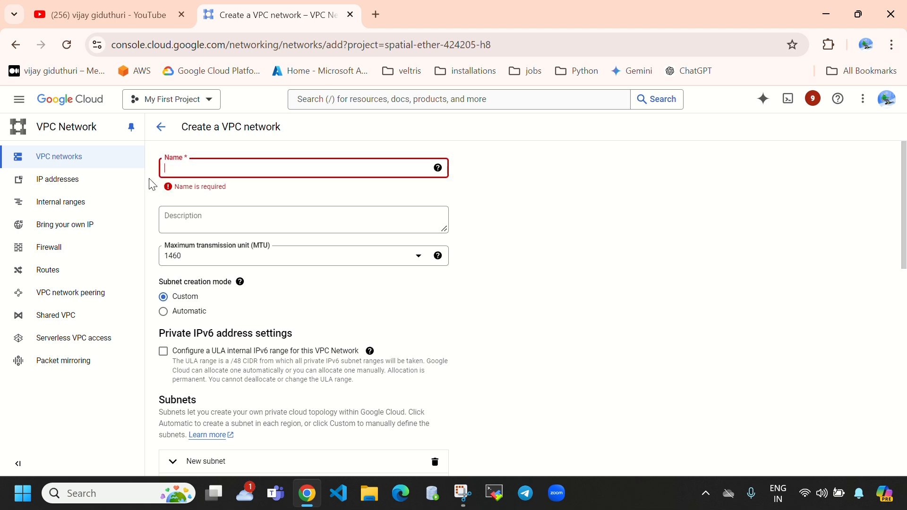
type("Cu")
key("BackSpace")
type("custom-vpc")
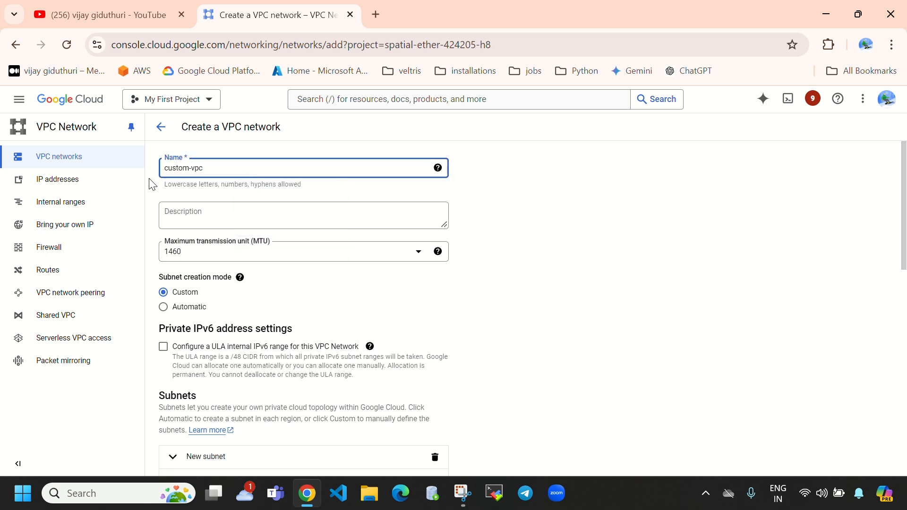
Preview the regional IP ranges of the Automatic subnet creation mode and return the mode to Custom.
scroll(267, 227, "down", 2)
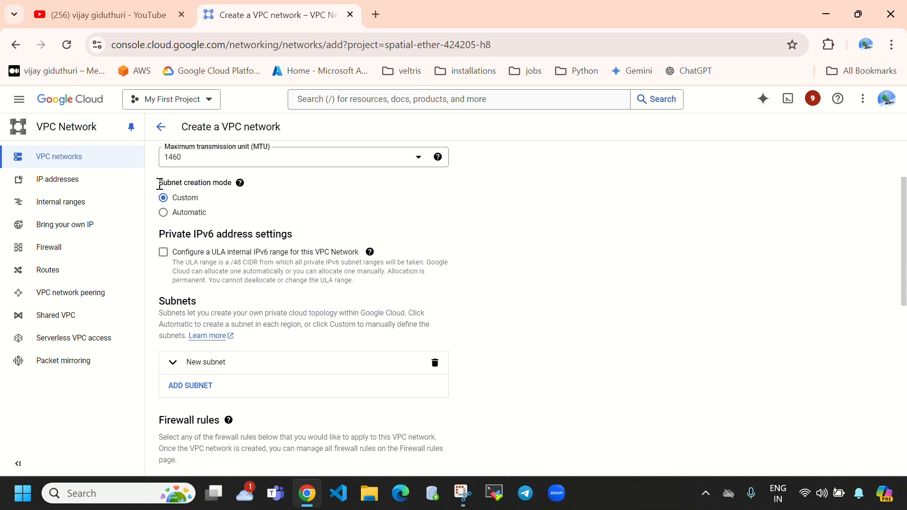
left_click_drag(160, 189, 228, 186)
left_click(241, 183)
left_click(164, 220)
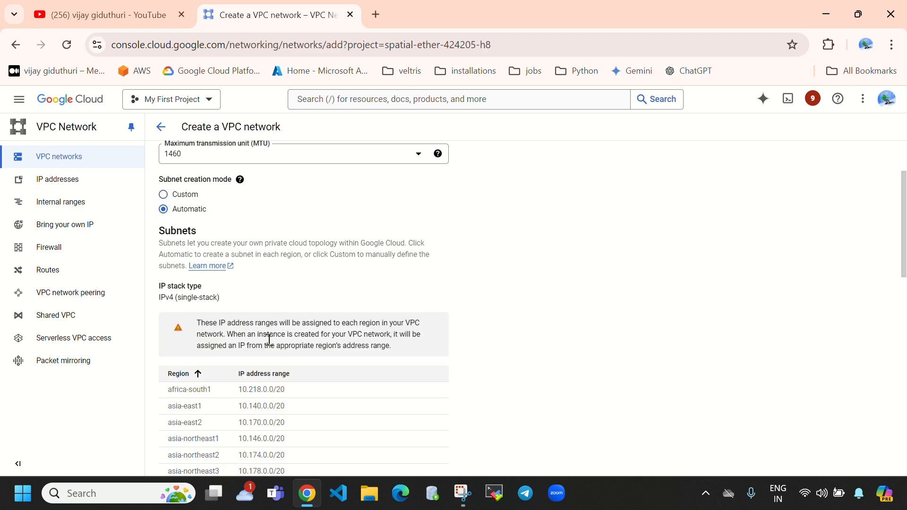
scroll(269, 337, "down", 3)
scroll(269, 340, "down", 1)
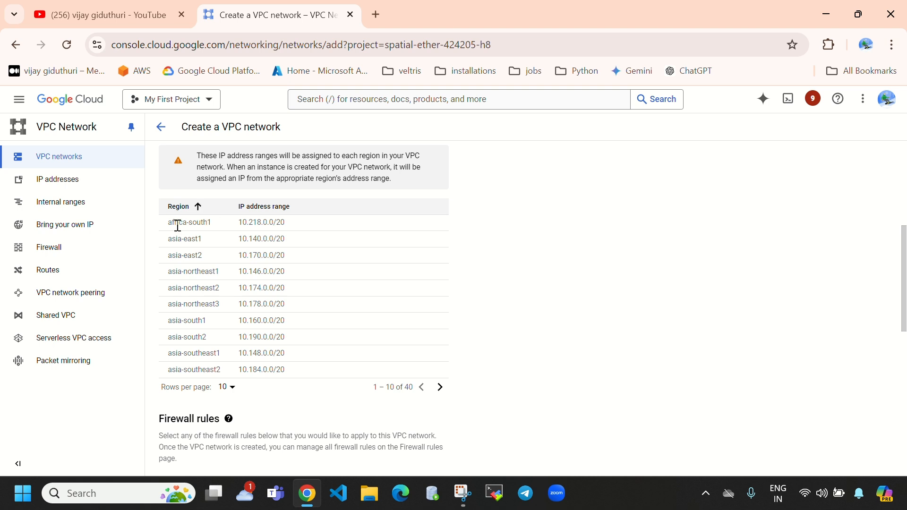
left_click_drag(172, 226, 246, 274)
left_click_drag(220, 306, 169, 304)
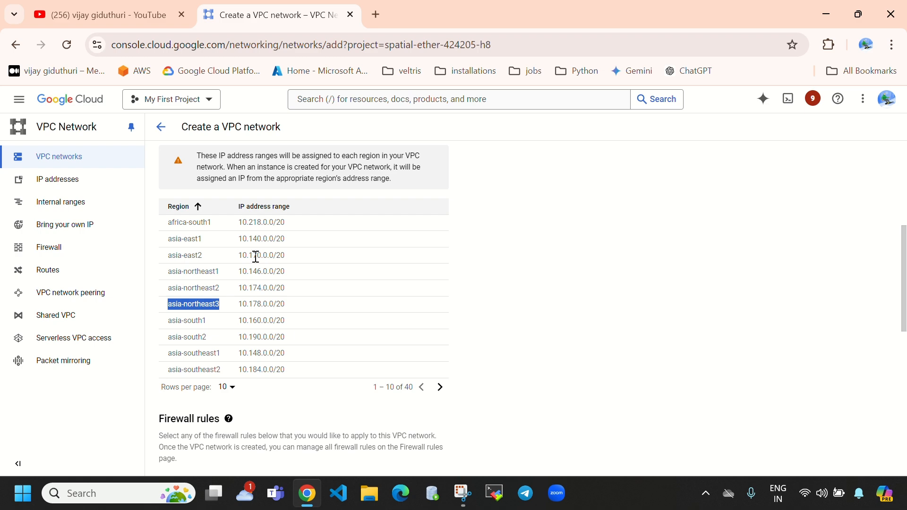
scroll(265, 258, "up", 4)
scroll(296, 319, "down", 3)
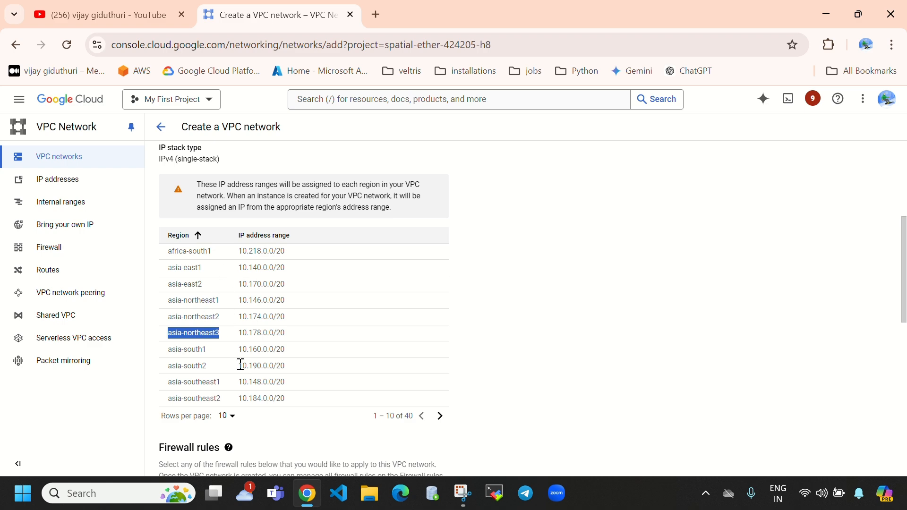
scroll(241, 365, "up", 3)
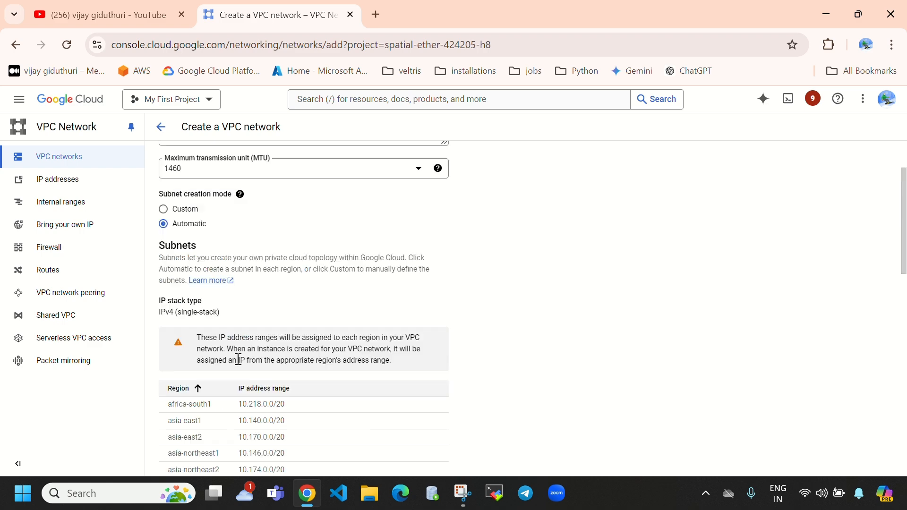
left_click(164, 210)
Add a subnet to the VPC network and name it custom-subnet-1.
scroll(309, 227, "down", 3)
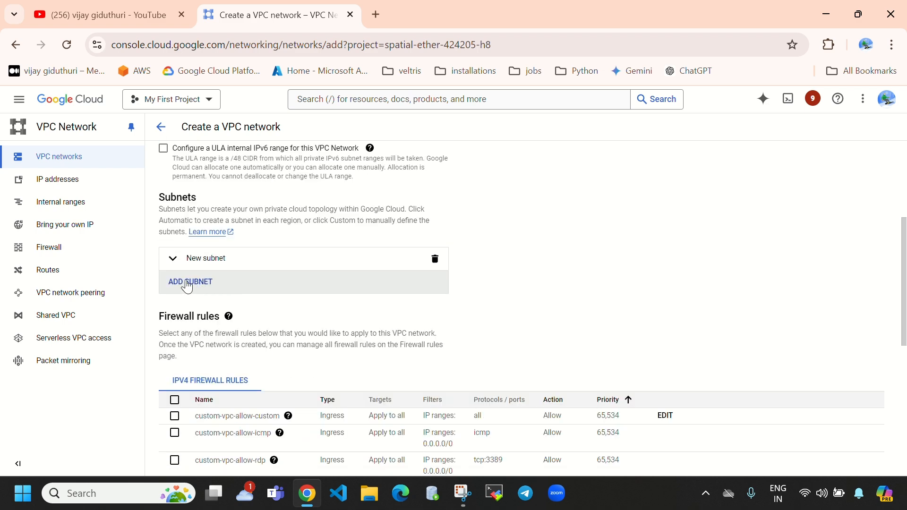
left_click(188, 286)
left_click(235, 322)
type("s")
key("BackSpace")
type("custom-subne")
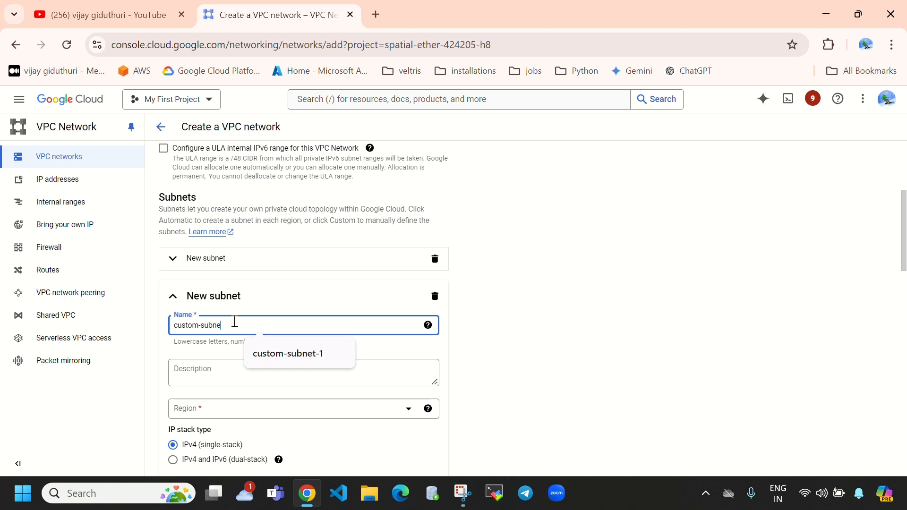
type("t-1")
Set the region of custom-subnet-1 to us-central1.
scroll(315, 354, "down", 2)
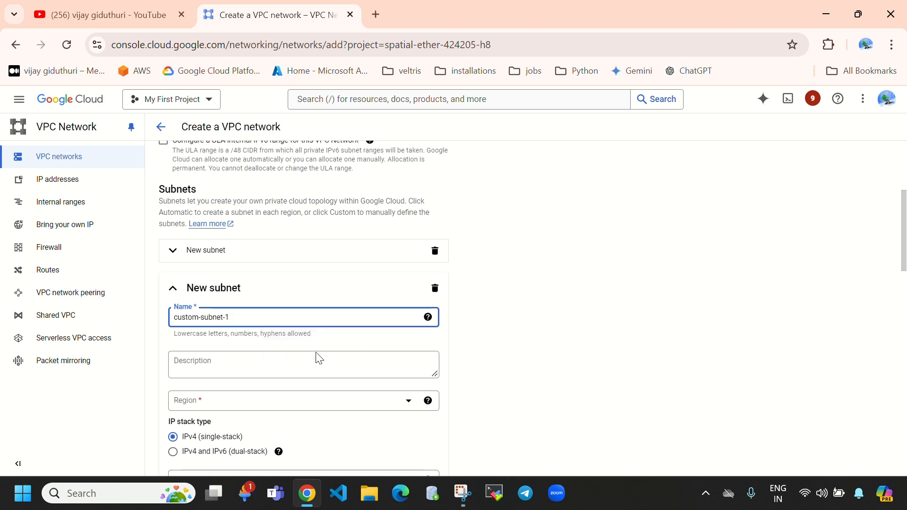
left_click(234, 336)
type("us")
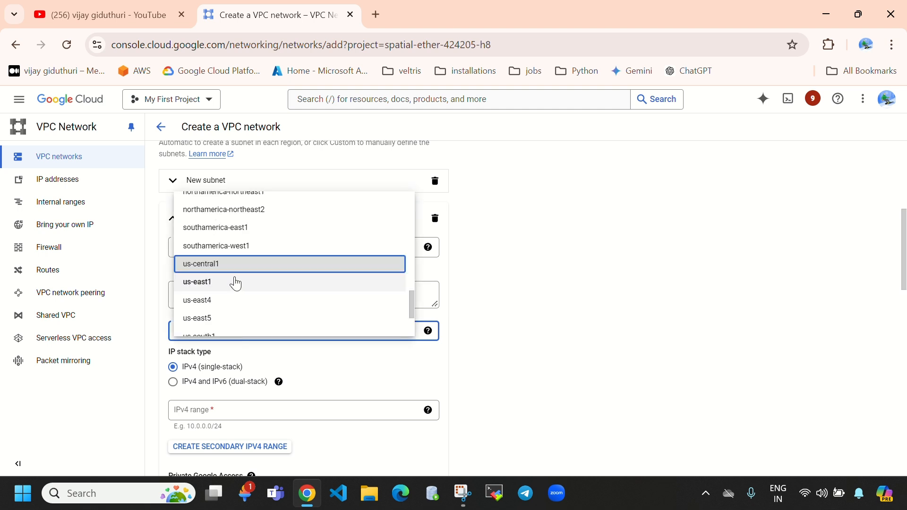
left_click(224, 267)
Give custom-subnet-1 the IPv4 range 10.0.0.0/24 and finish the subnet entry.
scroll(290, 304, "down", 2)
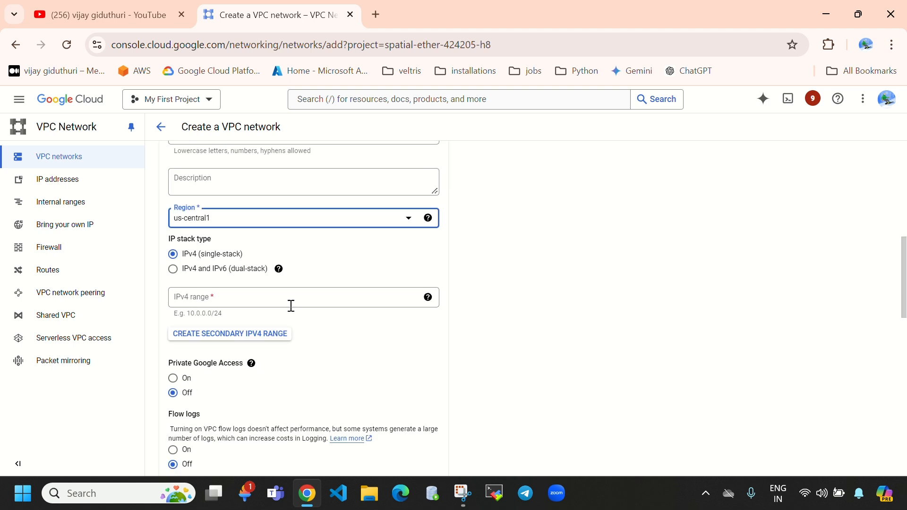
left_click(232, 300)
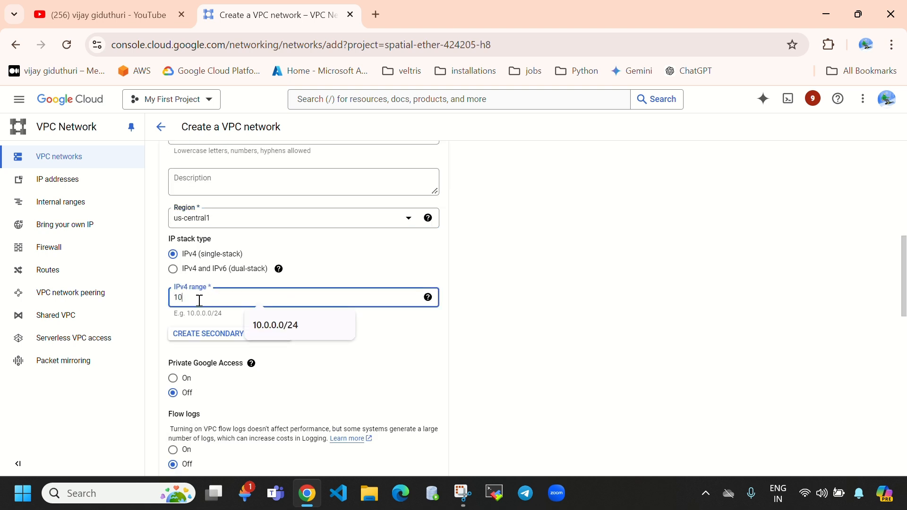
type("10.0.0.0/24")
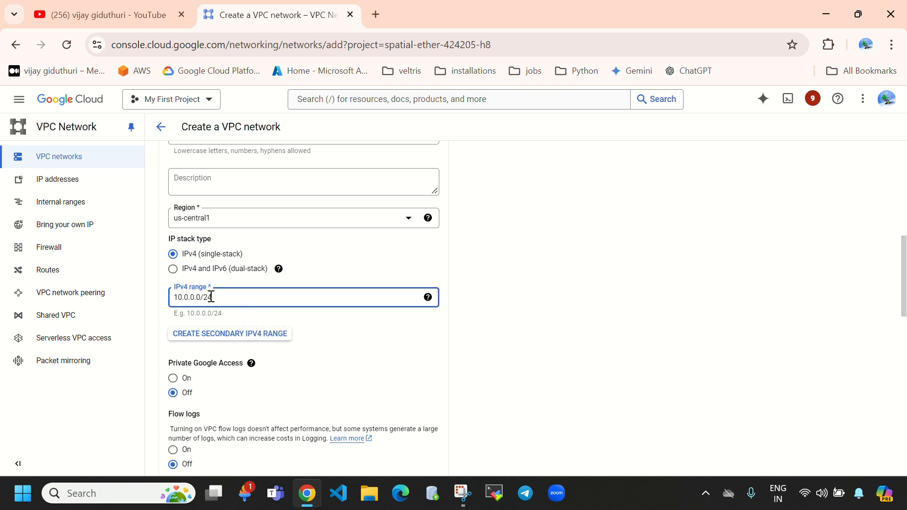
left_click_drag(214, 296, 203, 297)
scroll(283, 324, "down", 3)
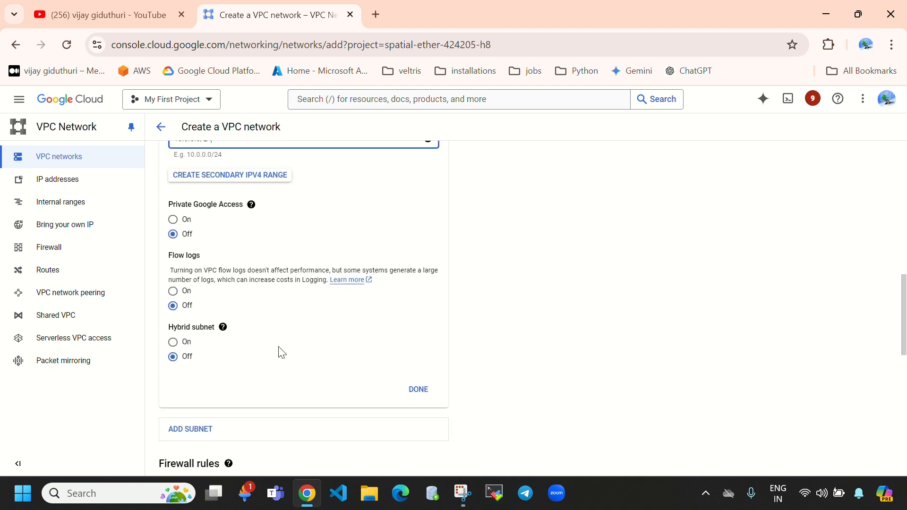
left_click(418, 392)
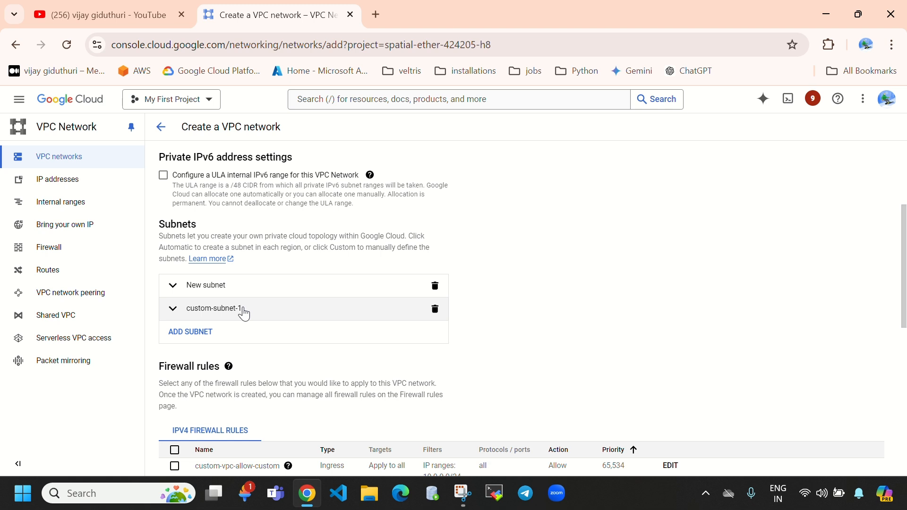
Add another subnet named custom-subnet-2 in the africa-south1 region.
left_click(192, 341)
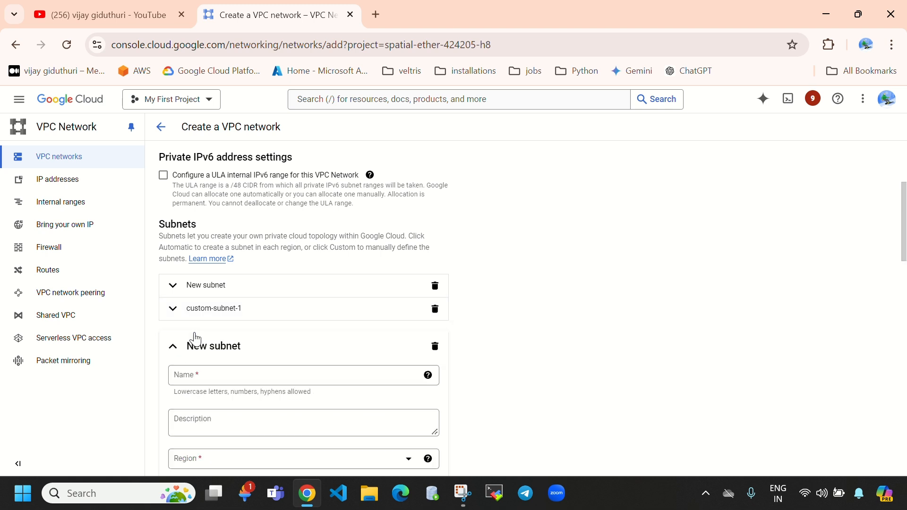
left_click(220, 374)
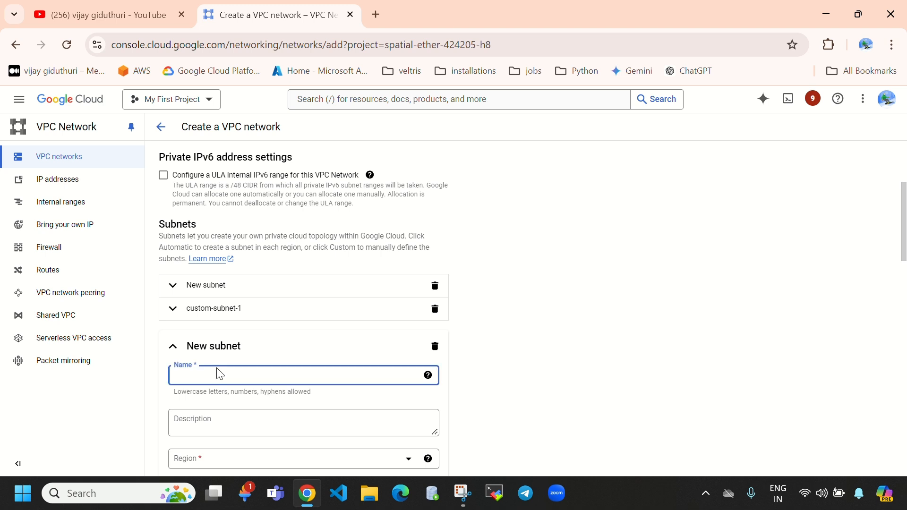
type("custom-subnet-2")
scroll(296, 392, "down", 4)
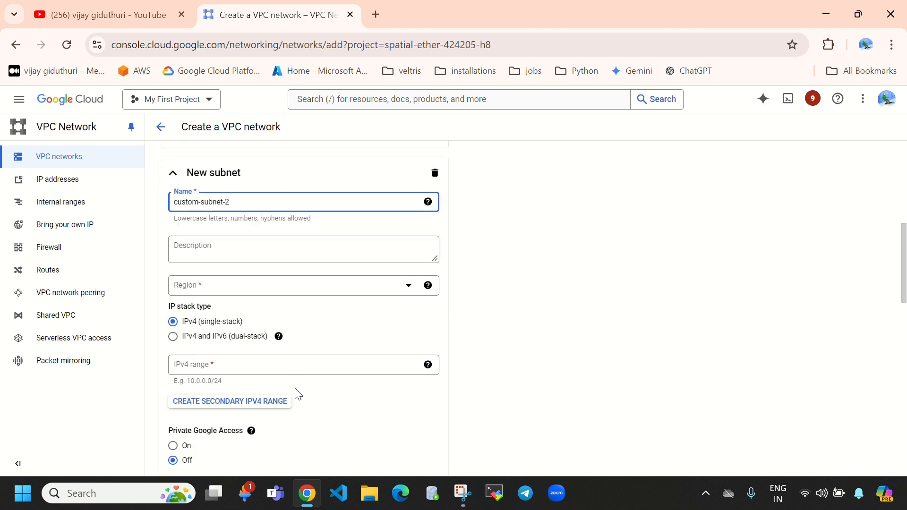
left_click(236, 294)
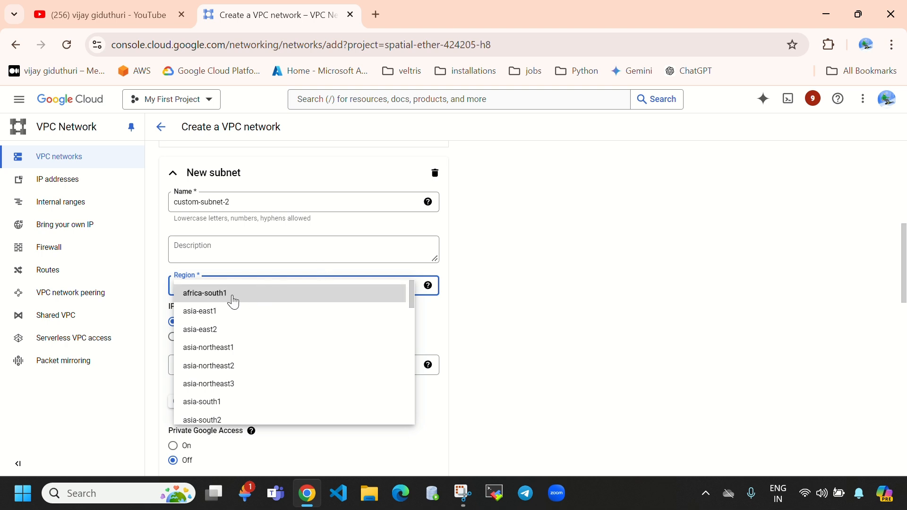
left_click(235, 302)
Give custom-subnet-2 the IPv4 range 10.0.0.0/24 and finish the subnet entry.
scroll(246, 306, "down", 1)
left_click(212, 306)
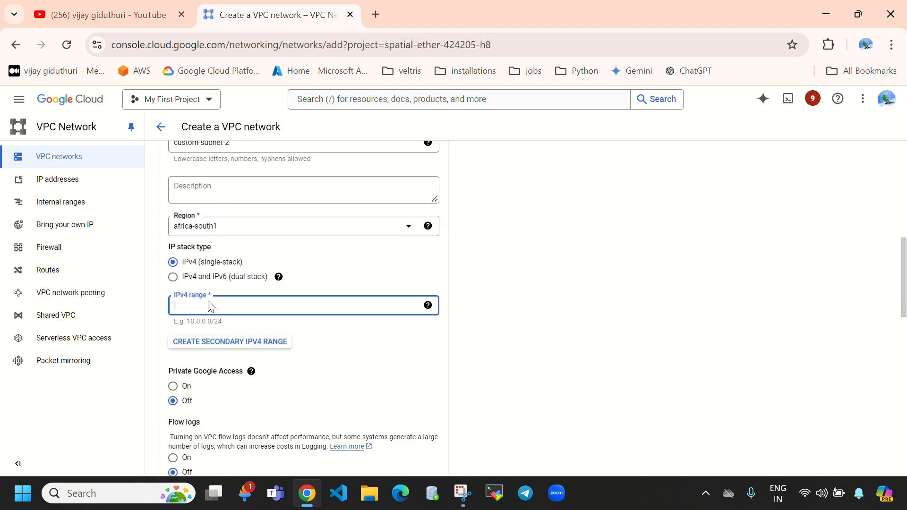
type("10.0.0.")
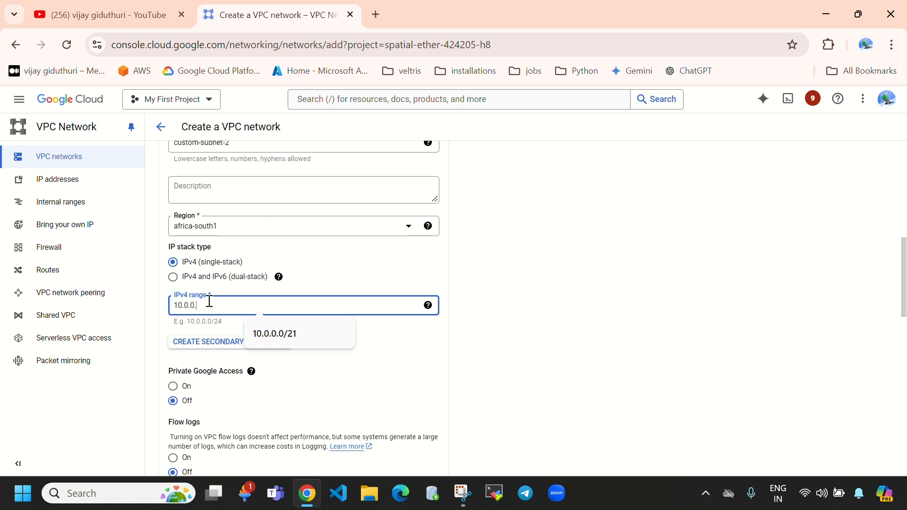
type("0/24")
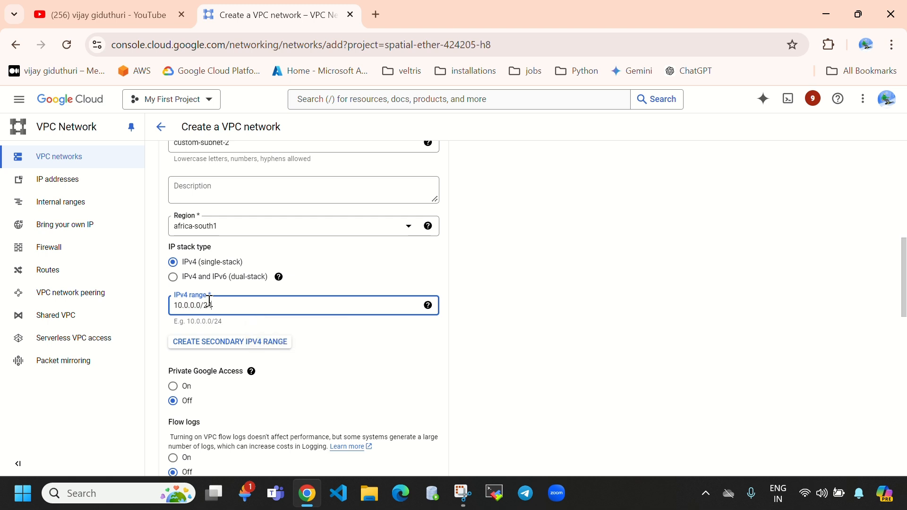
left_click_drag(225, 307, 173, 311)
scroll(310, 268, "up", 5)
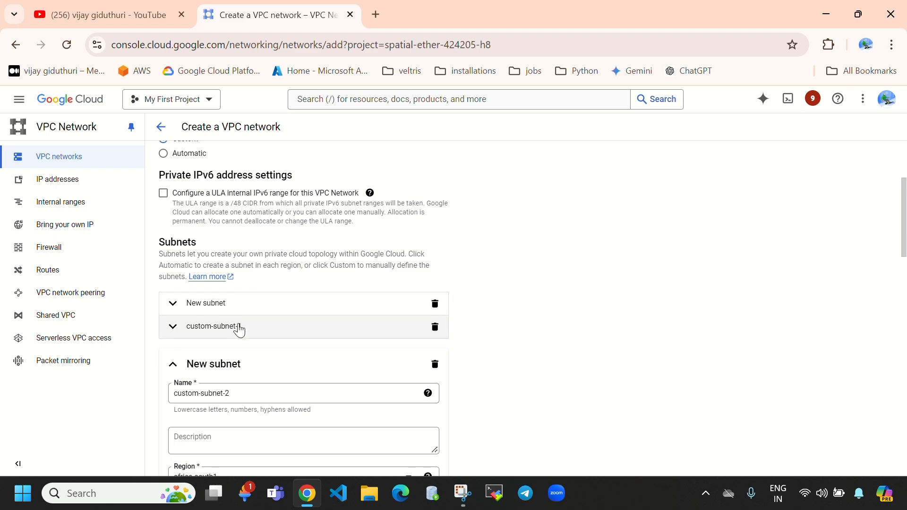
scroll(283, 340, "down", 5)
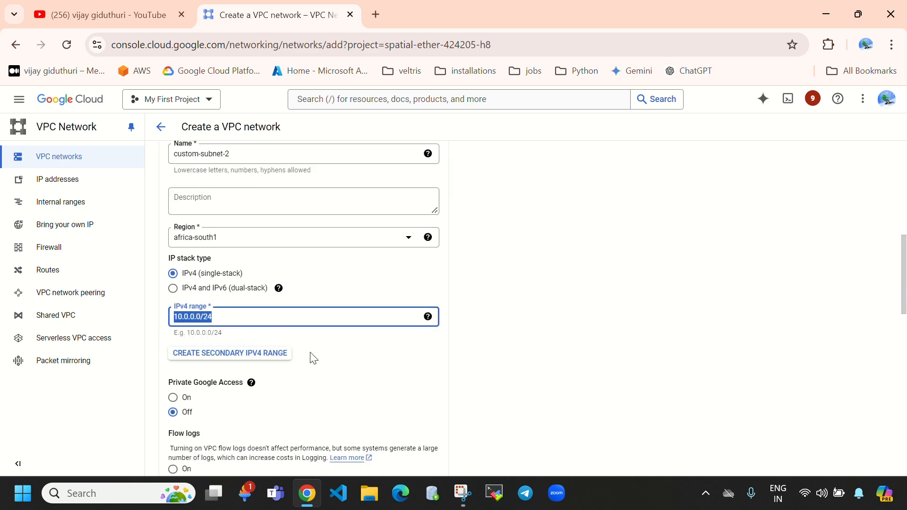
scroll(312, 357, "down", 4)
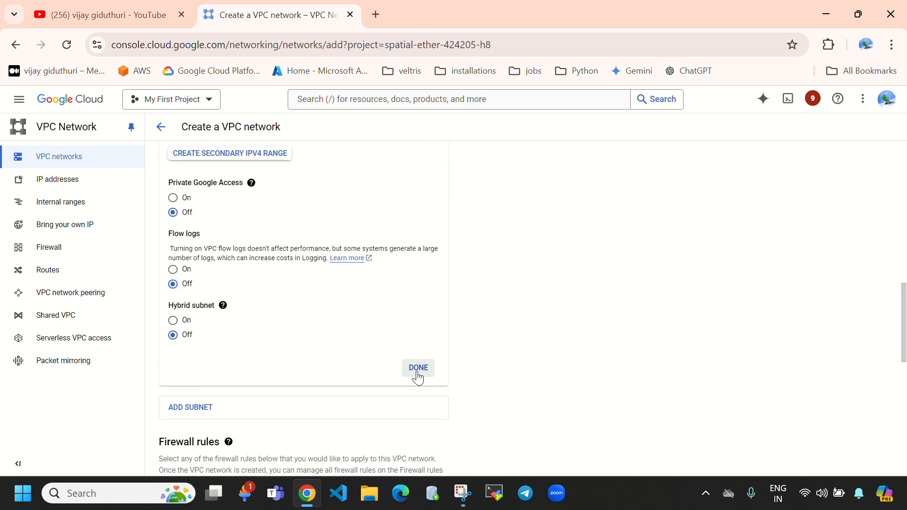
left_click(419, 369)
Try to create the custom-vpc network with the configured subnets.
scroll(320, 370, "down", 3)
scroll(221, 233, "up", 1)
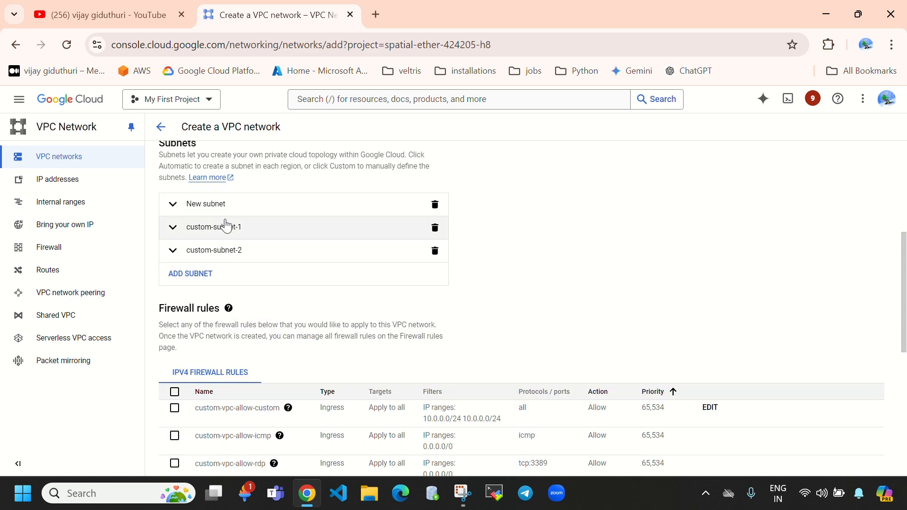
scroll(262, 331, "down", 6)
left_click(176, 438)
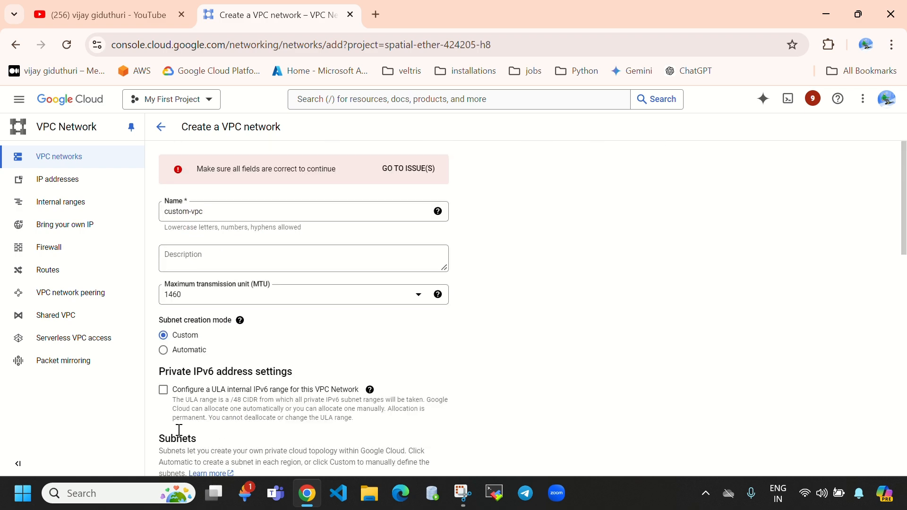
Examine the form's validation error and check the IPv4 range entered for custom-subnet-1.
left_click_drag(195, 168, 339, 182)
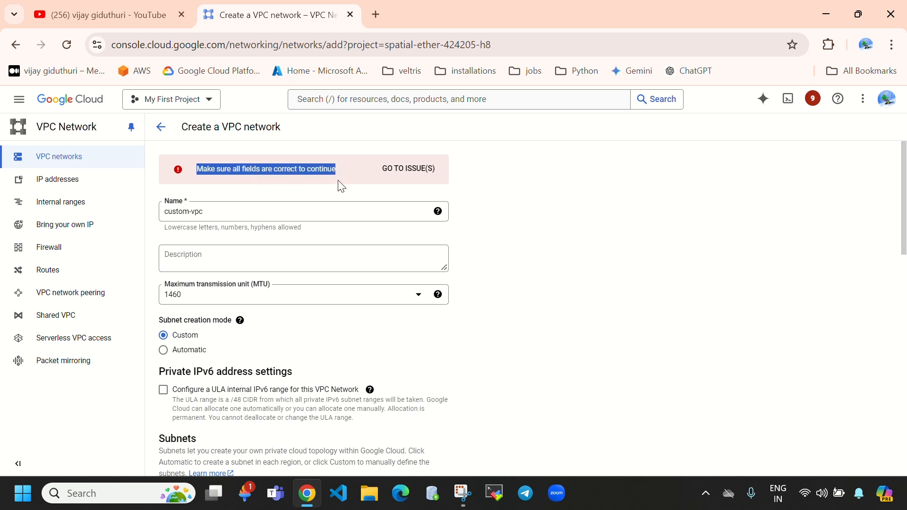
scroll(359, 284, "down", 5)
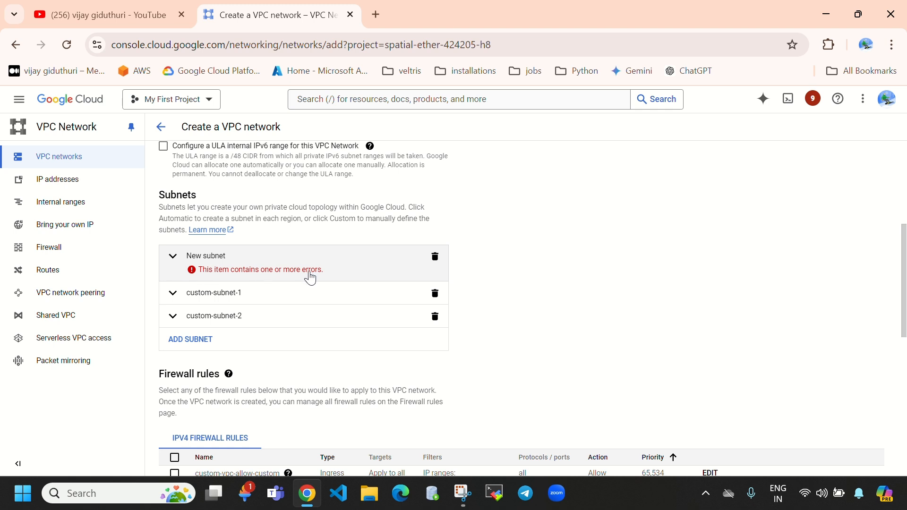
left_click(173, 293)
scroll(299, 370, "down", 3)
left_click_drag(215, 279, 173, 283)
scroll(287, 308, "up", 3)
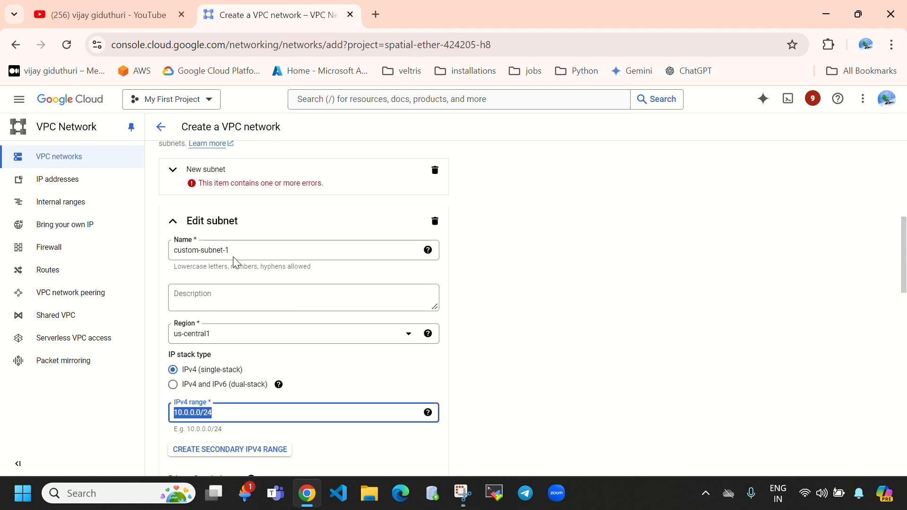
scroll(236, 264, "down", 8)
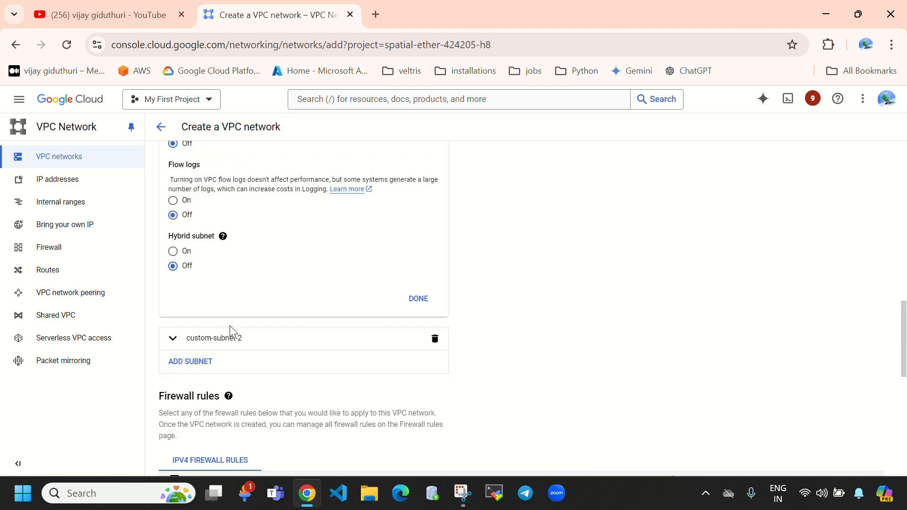
Change custom-subnet-2's IPv4 range to 10.0.1.0/24 and finish the open subnet entries.
left_click(224, 349)
scroll(299, 389, "down", 4)
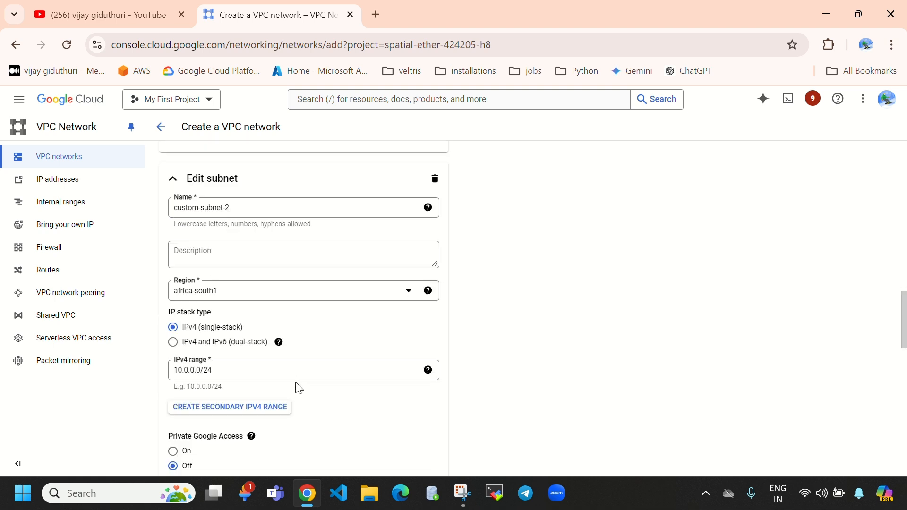
left_click_drag(215, 371, 165, 371)
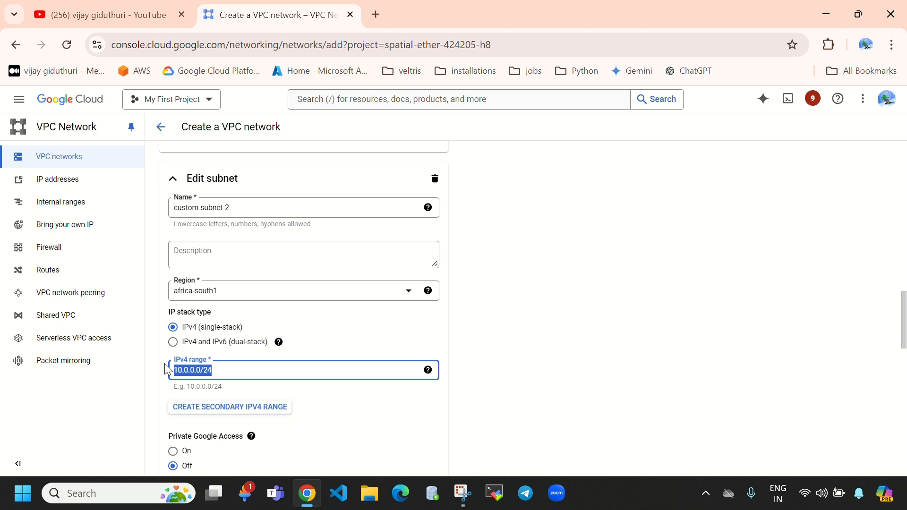
left_click(194, 371)
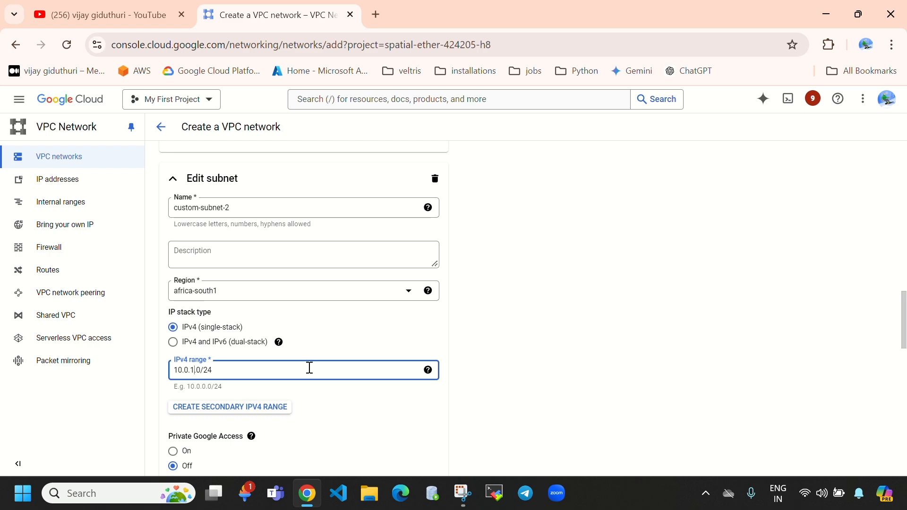
scroll(280, 327, "down", 2)
scroll(279, 327, "up", 1)
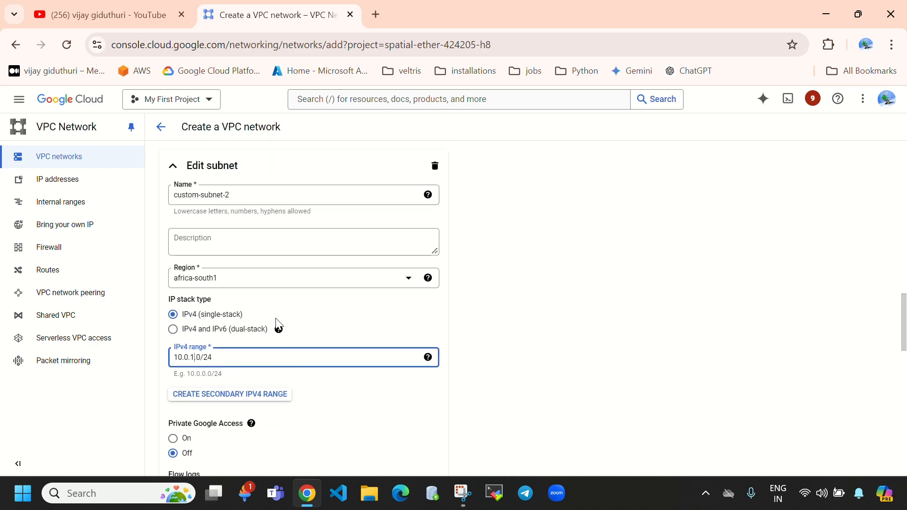
scroll(278, 322, "down", 5)
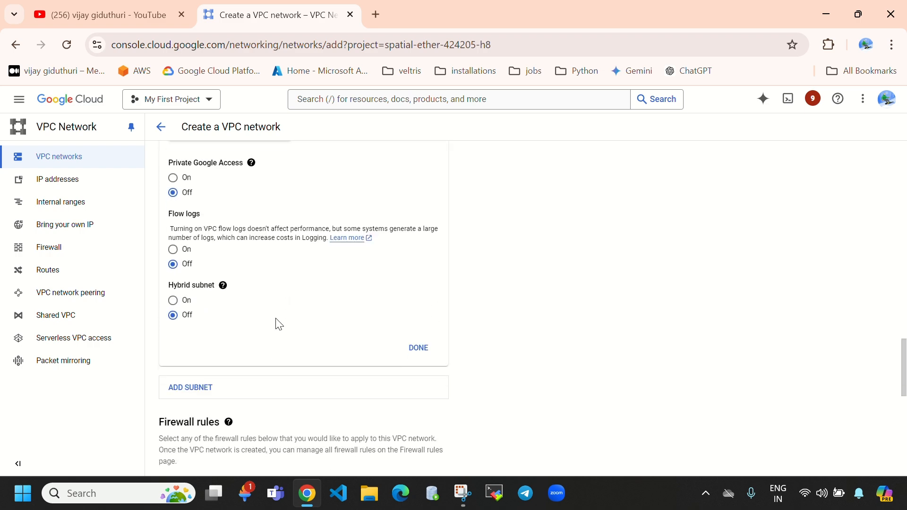
left_click(419, 348)
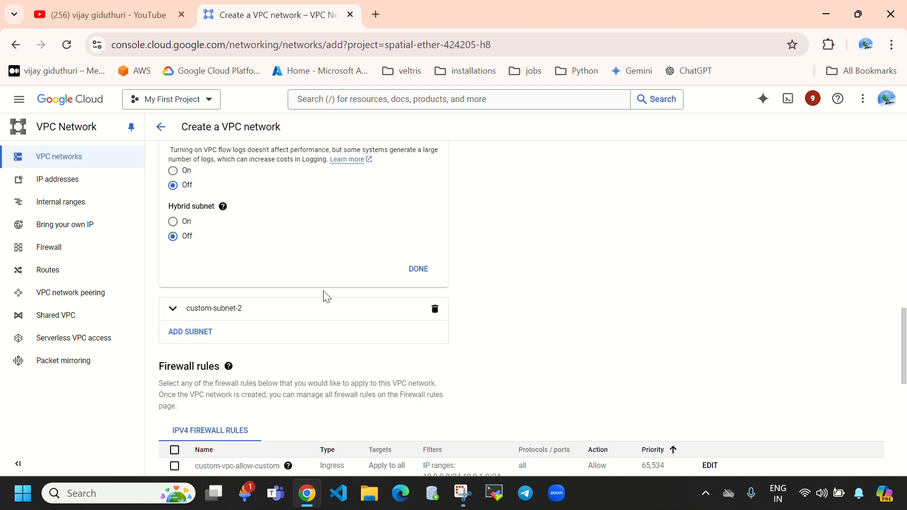
left_click(417, 271)
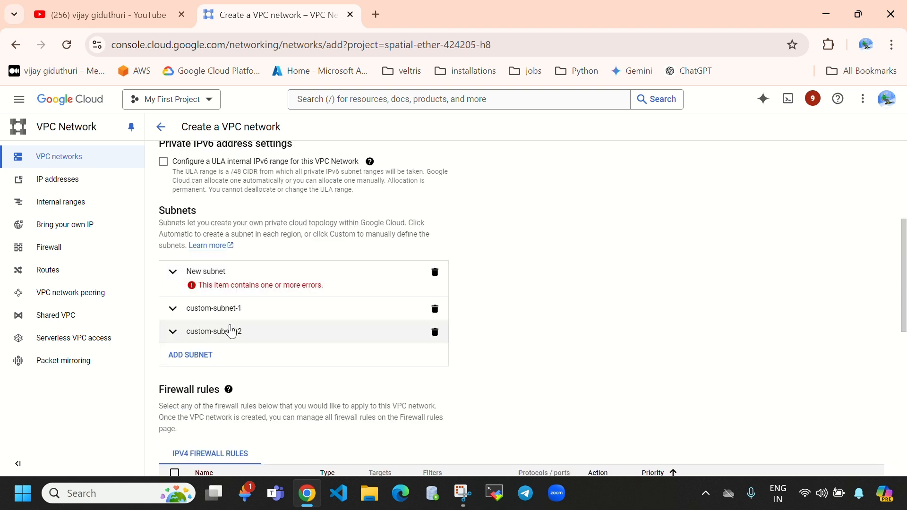
Add another subnet named custom-subnet-3 in the asia-south1 region.
scroll(296, 342, "down", 2)
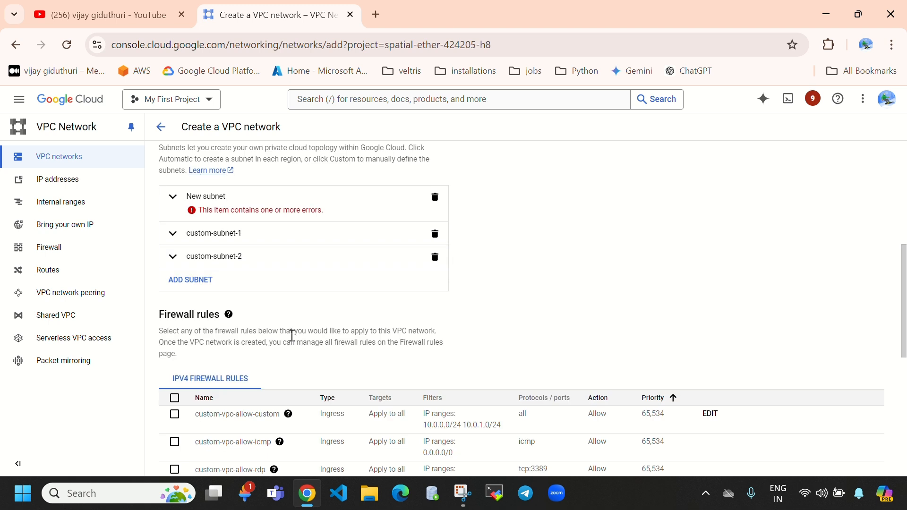
left_click(188, 282)
left_click(237, 323)
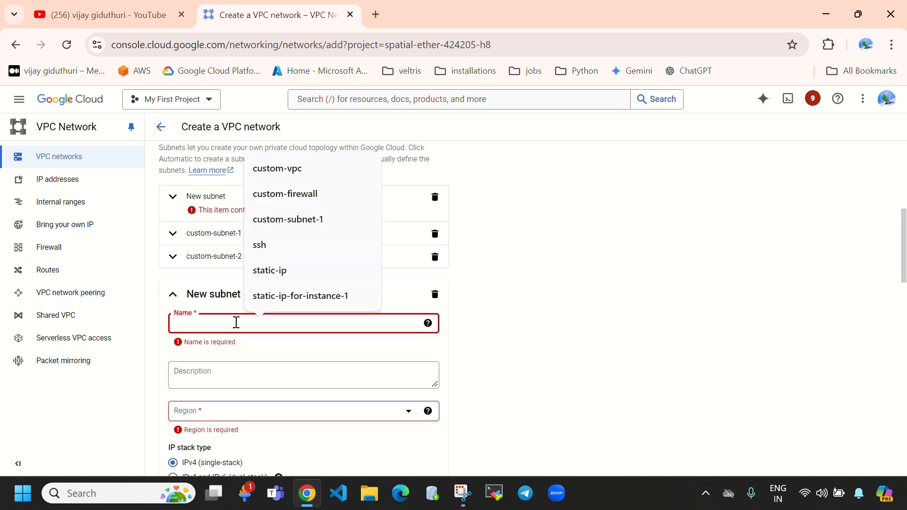
type("cusat")
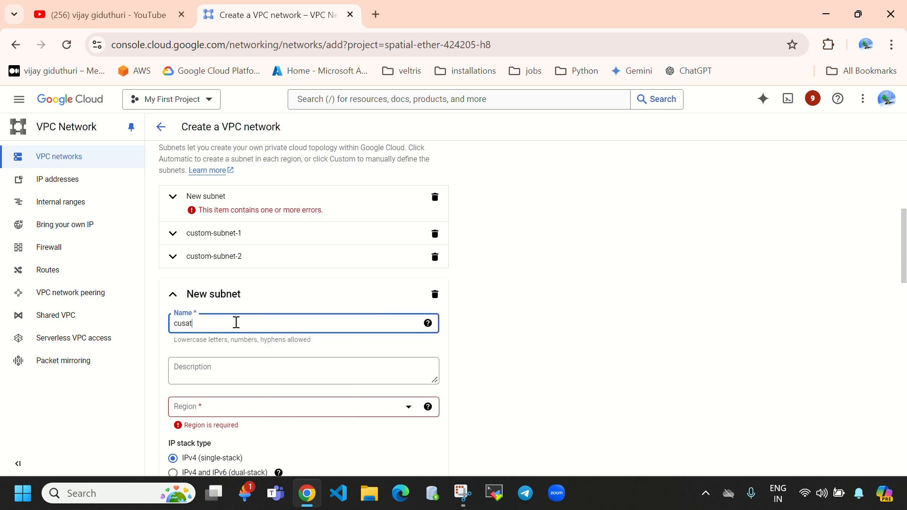
key("BackSpace")
key("BackSpace")
type("tom-")
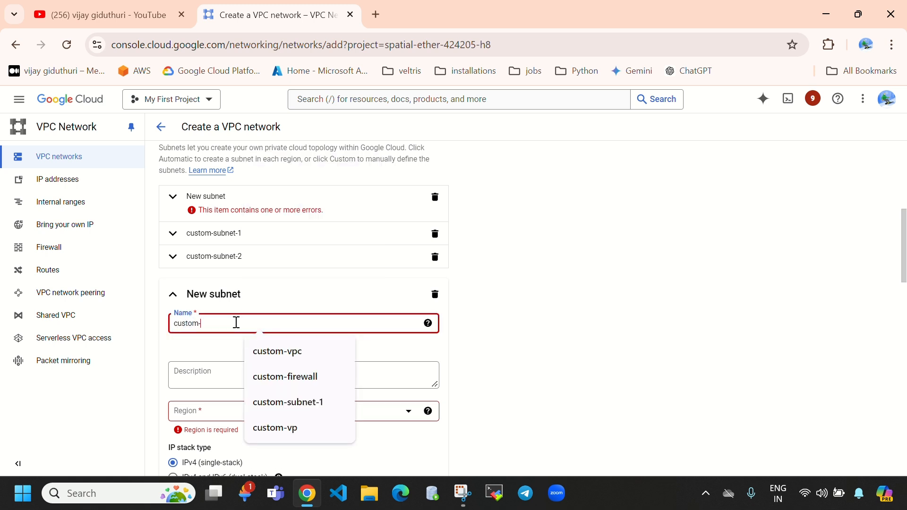
type("subnet-3")
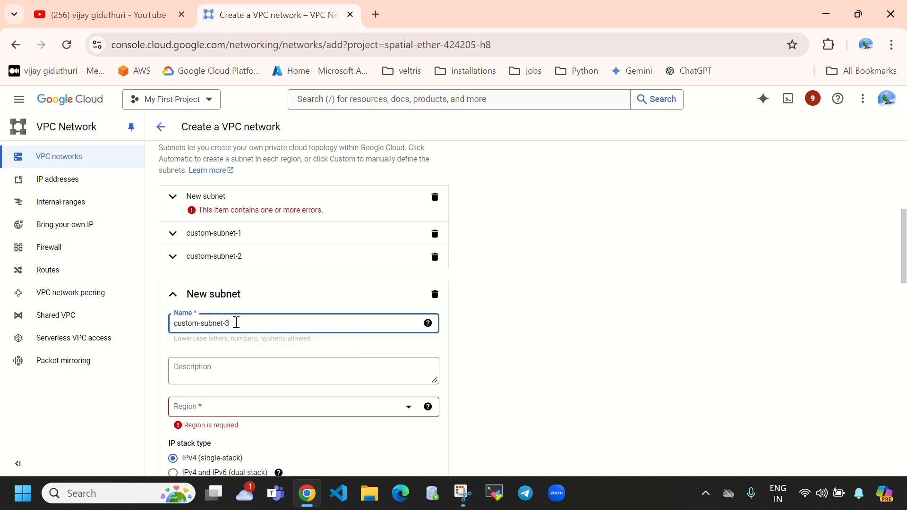
scroll(262, 335, "down", 1)
scroll(262, 336, "down", 1)
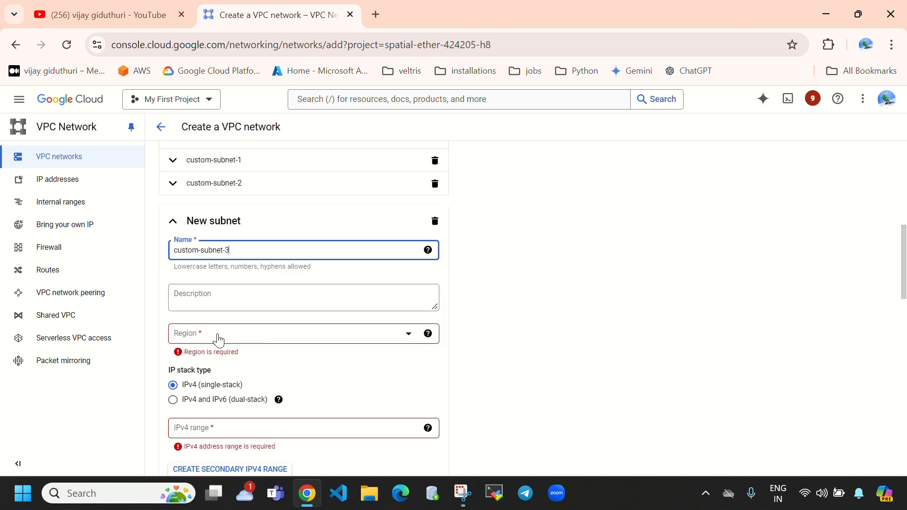
left_click(218, 340)
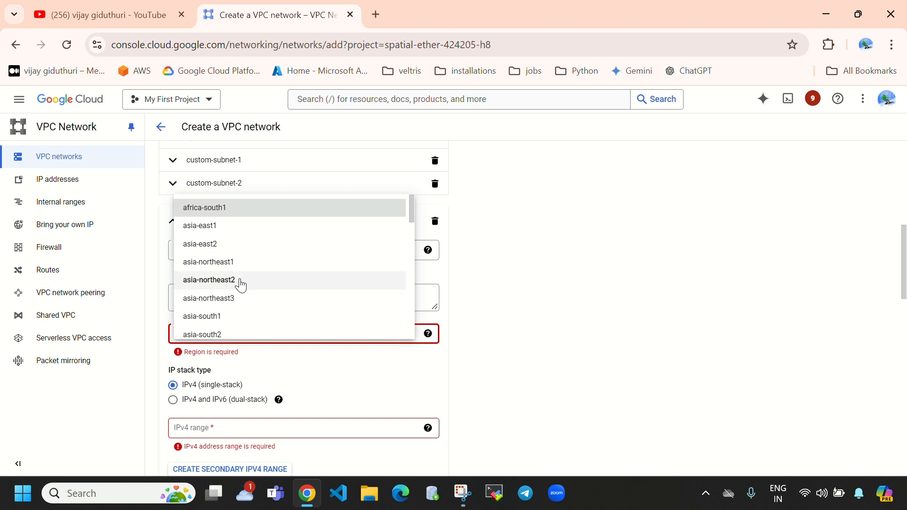
left_click(233, 317)
Give custom-subnet-3 the IPv4 range 10.0.2.0/24 and finish the subnet entry.
scroll(314, 320, "down", 2)
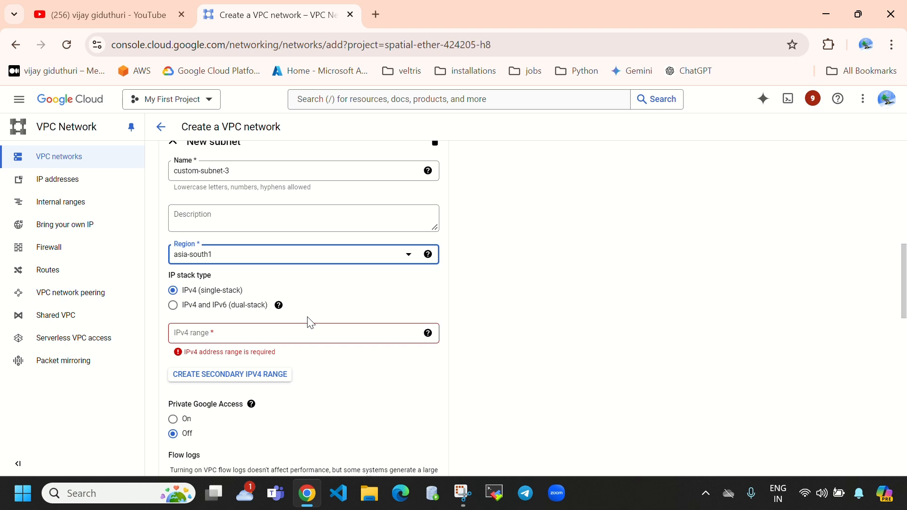
left_click(185, 333)
left_click(185, 332)
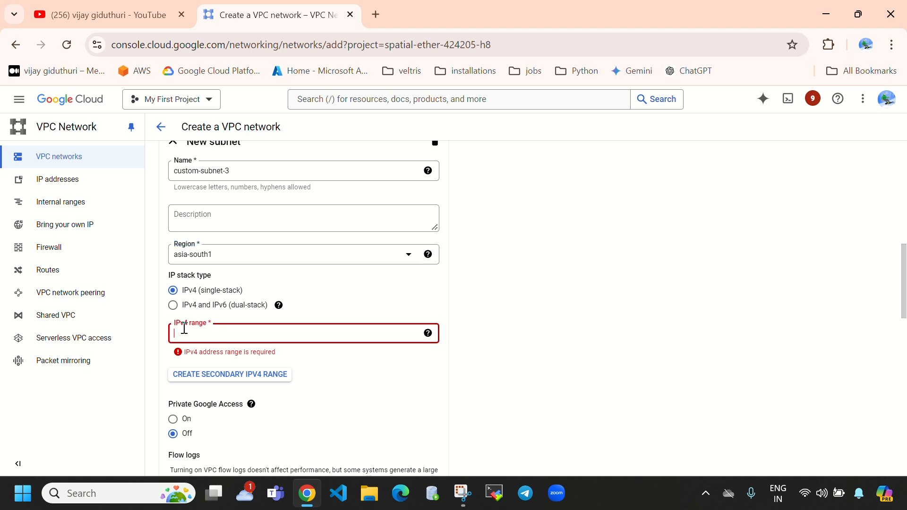
type("10.0.2.0/24")
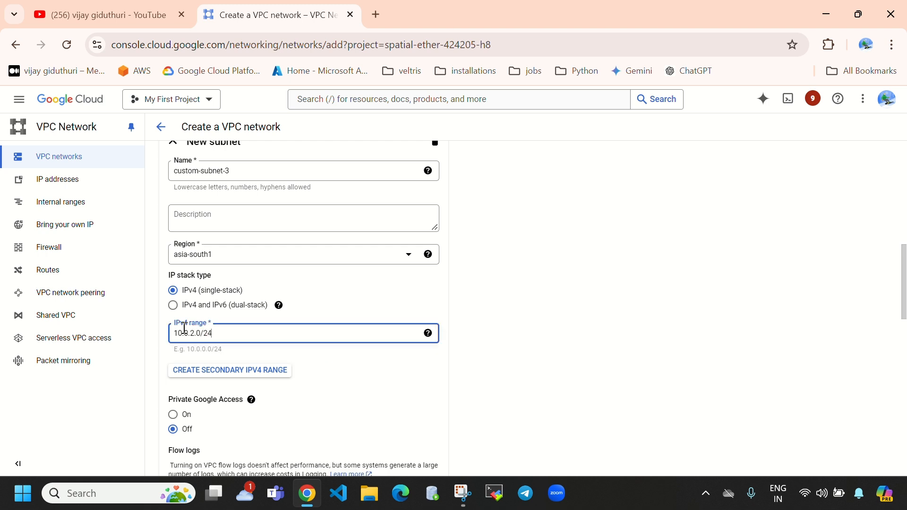
left_click_drag(197, 333, 191, 333)
scroll(277, 351, "down", 3)
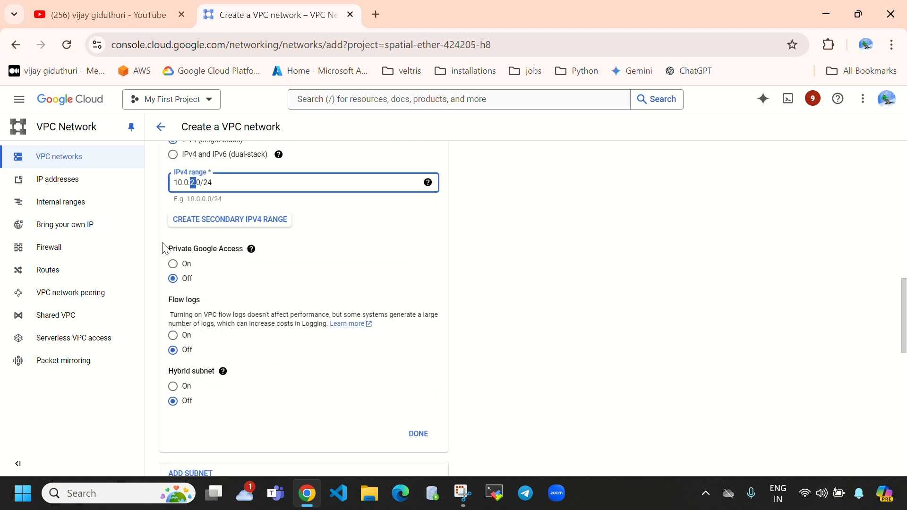
scroll(263, 365, "down", 2)
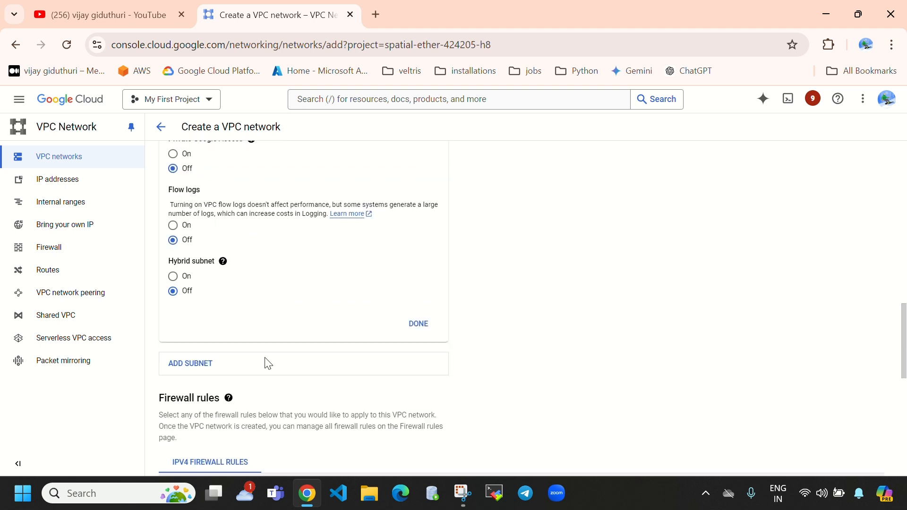
left_click(419, 324)
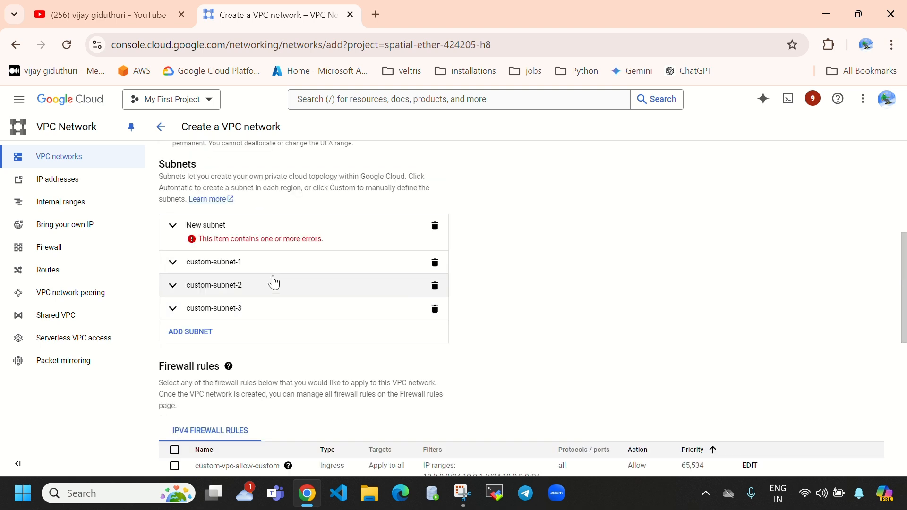
Review the network's subnets and firewall rules and try to create custom-vpc.
scroll(298, 324, "down", 3)
scroll(297, 322, "up", 9)
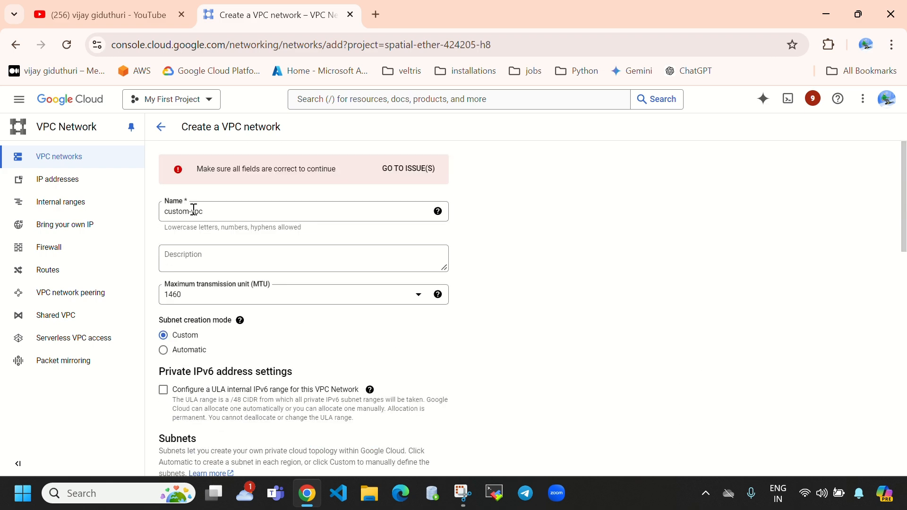
scroll(281, 336, "down", 2)
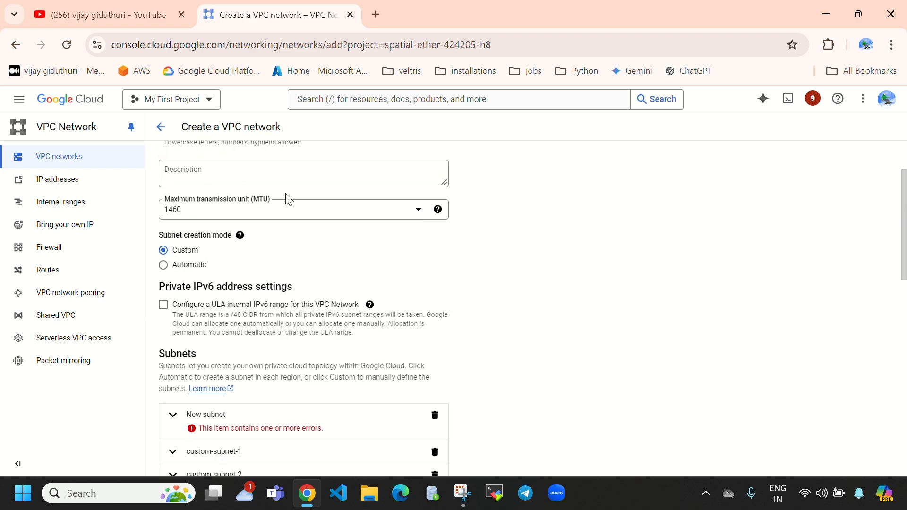
scroll(260, 194, "down", 5)
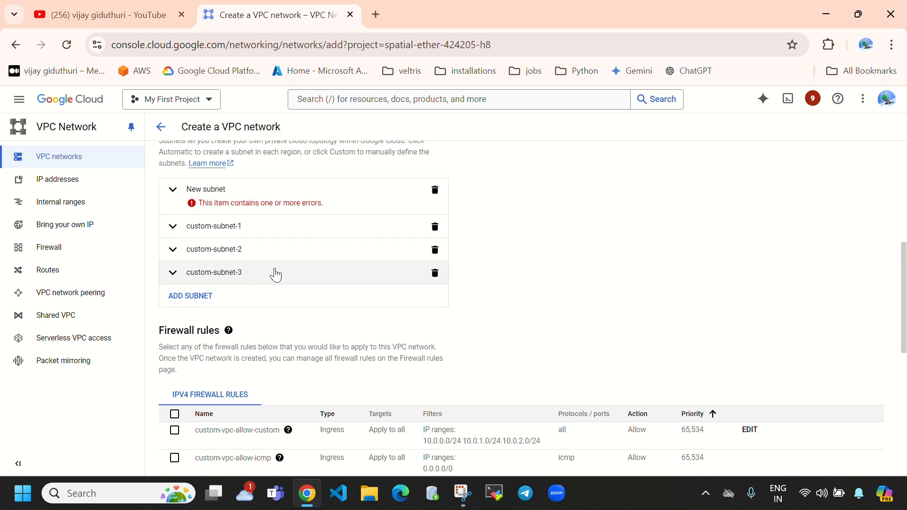
scroll(277, 275, "down", 2)
left_click_drag(161, 233, 237, 235)
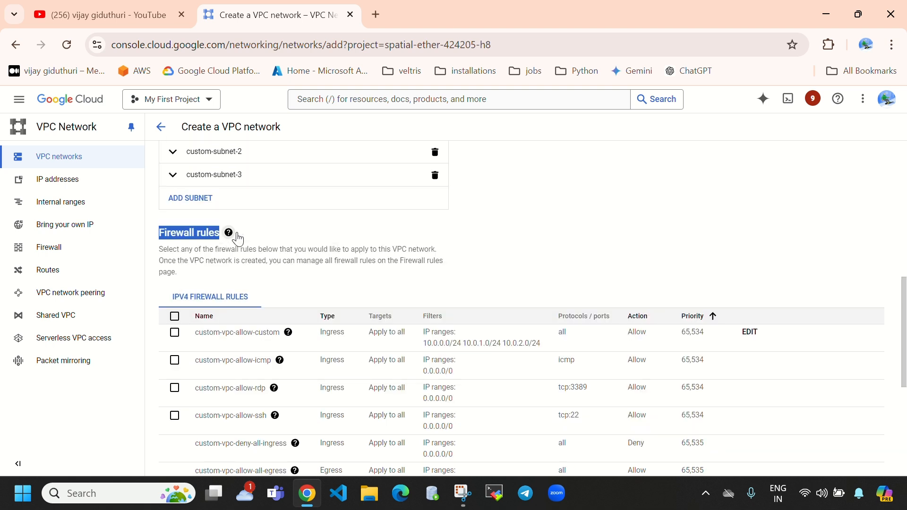
scroll(468, 340, "down", 6)
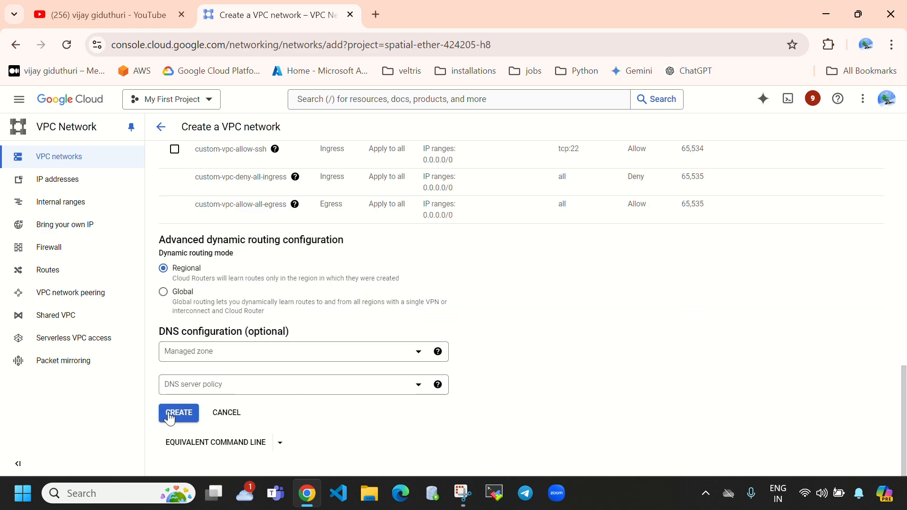
left_click(168, 419)
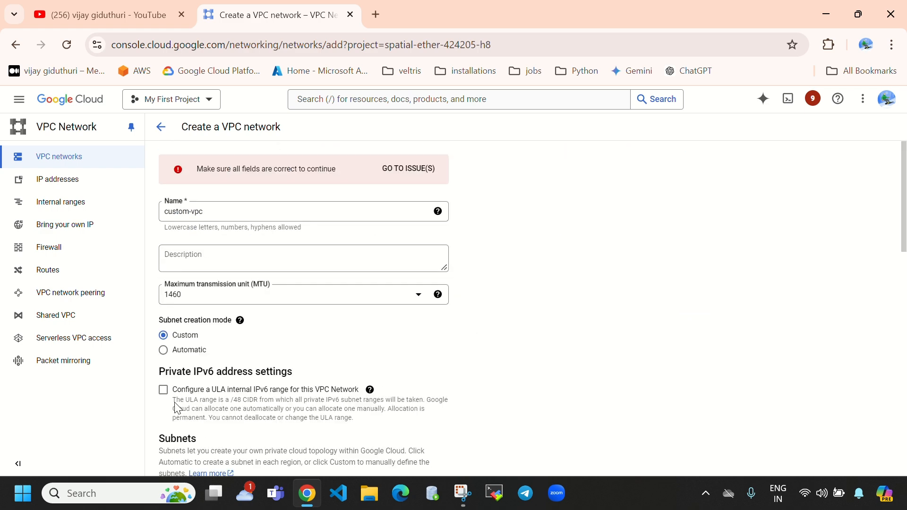
Delete the unnamed, empty subnet entry from the subnet list and create the custom-vpc network.
left_click(389, 176)
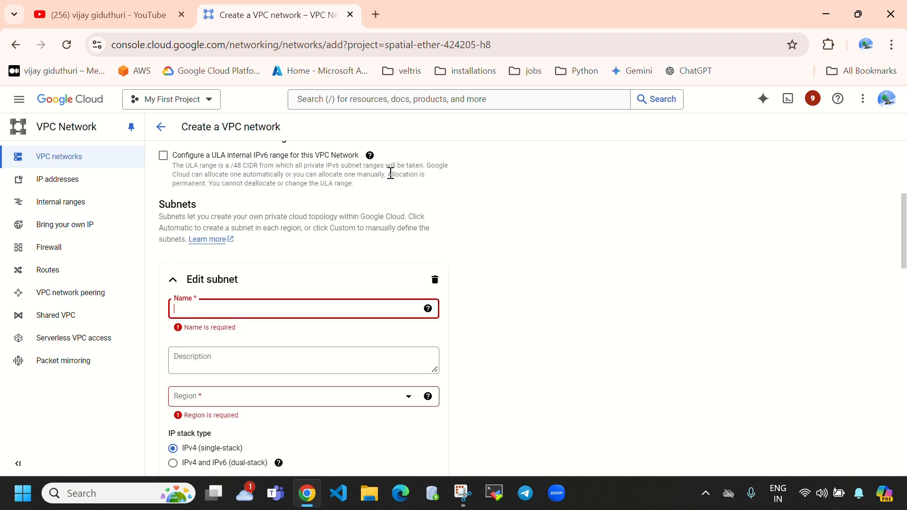
scroll(307, 307, "down", 2)
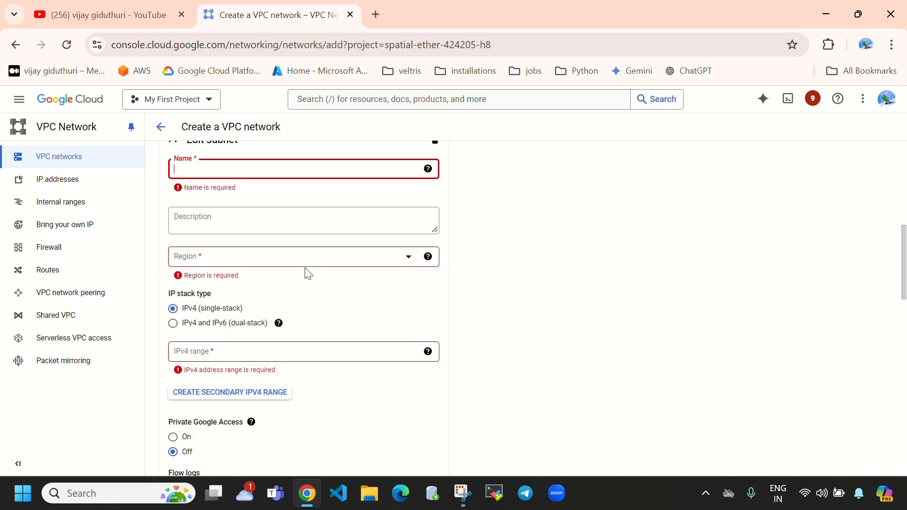
left_click(435, 189)
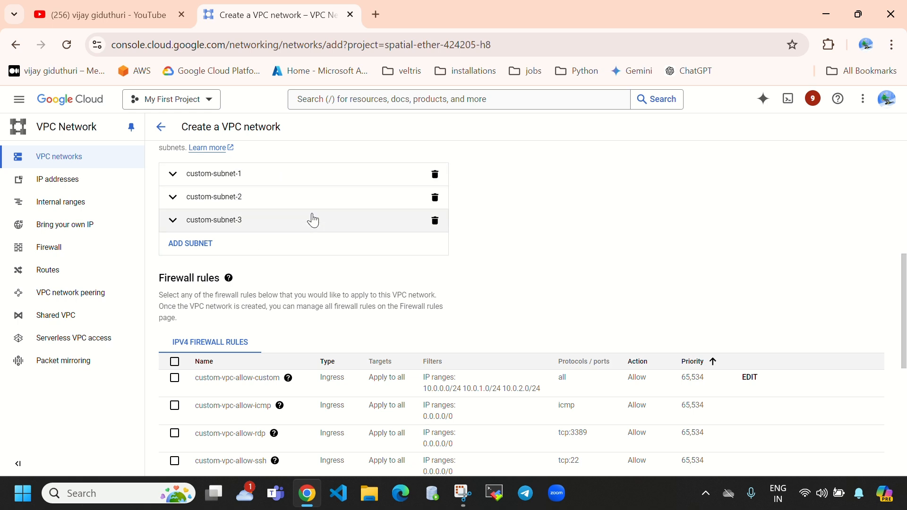
scroll(244, 303, "down", 7)
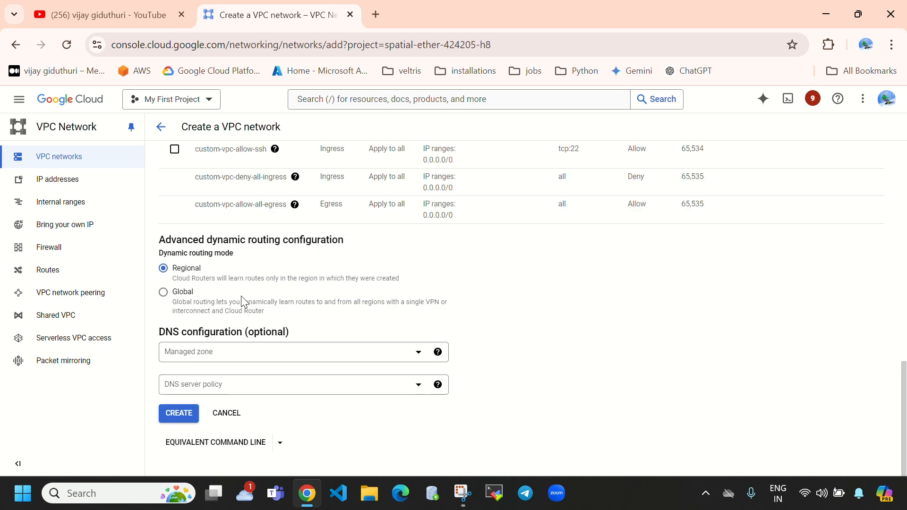
left_click(173, 416)
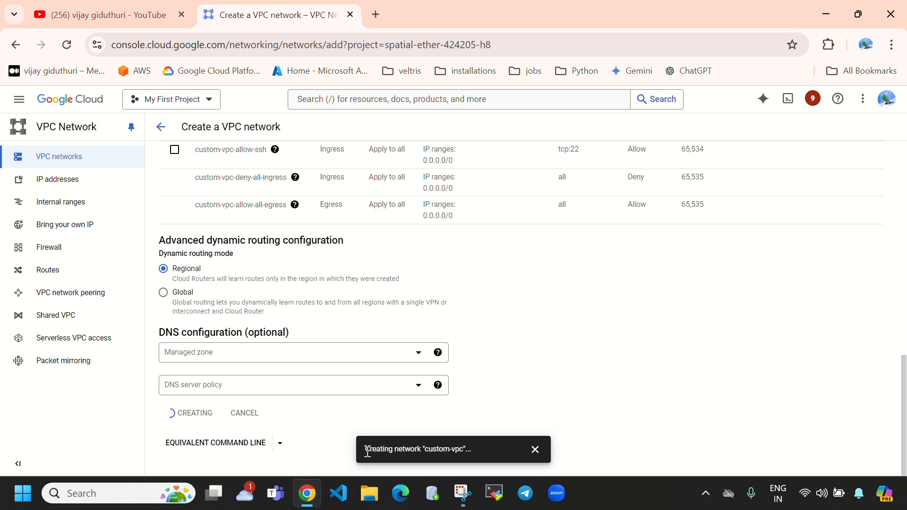
Refresh the VPC networks list and check the creation status, subnet count and firewall rule count of custom-vpc.
left_click_drag(367, 451, 459, 451)
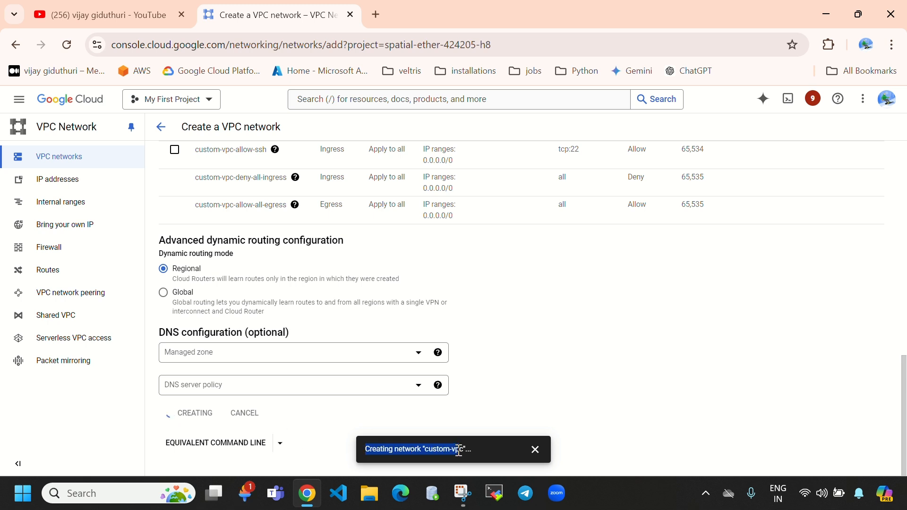
left_click(368, 317)
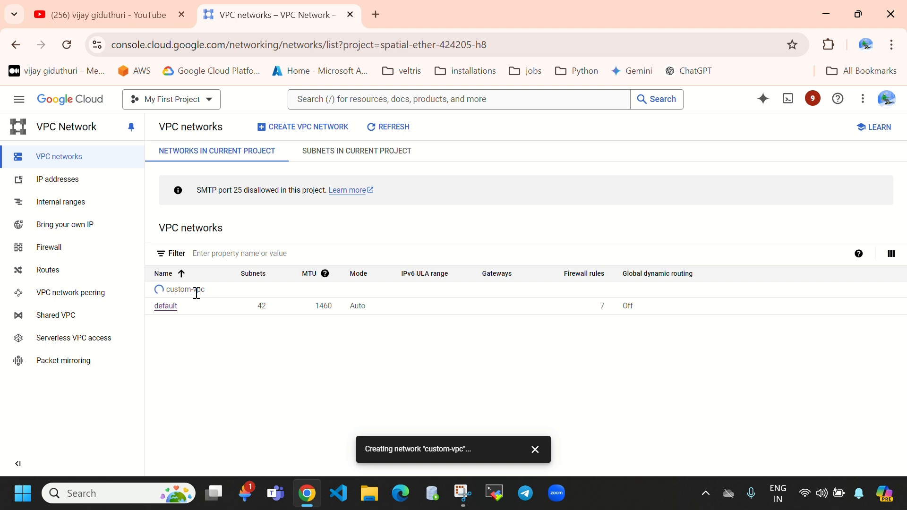
left_click(388, 129)
left_click(390, 128)
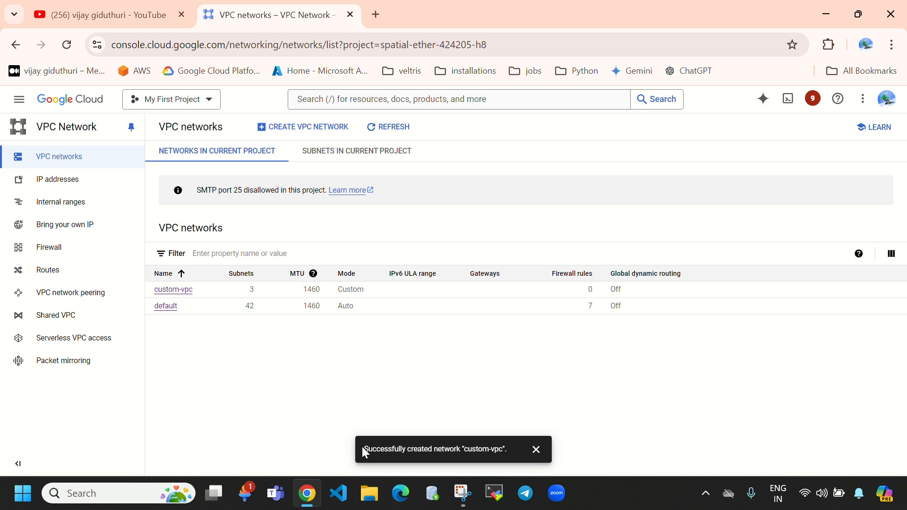
left_click_drag(366, 447, 502, 449)
left_click(349, 381)
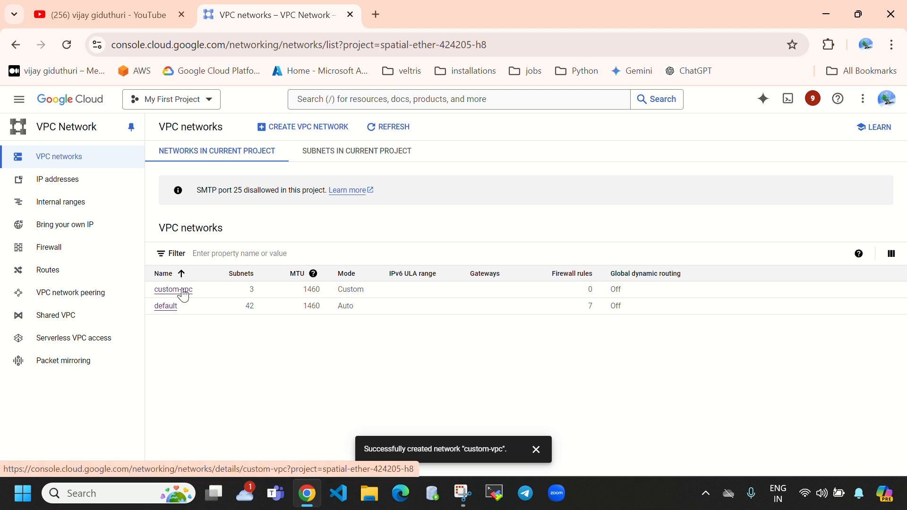
left_click_drag(265, 293, 250, 293)
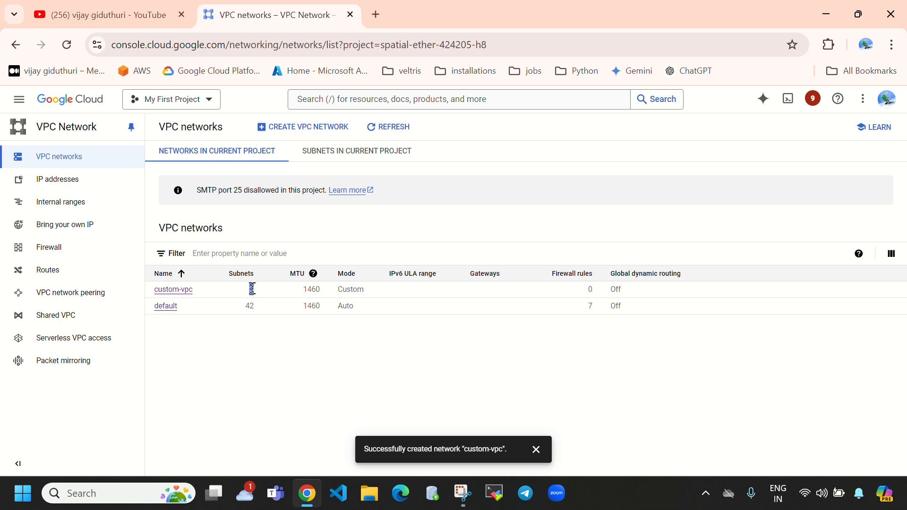
left_click_drag(596, 290, 584, 292)
left_click(408, 395)
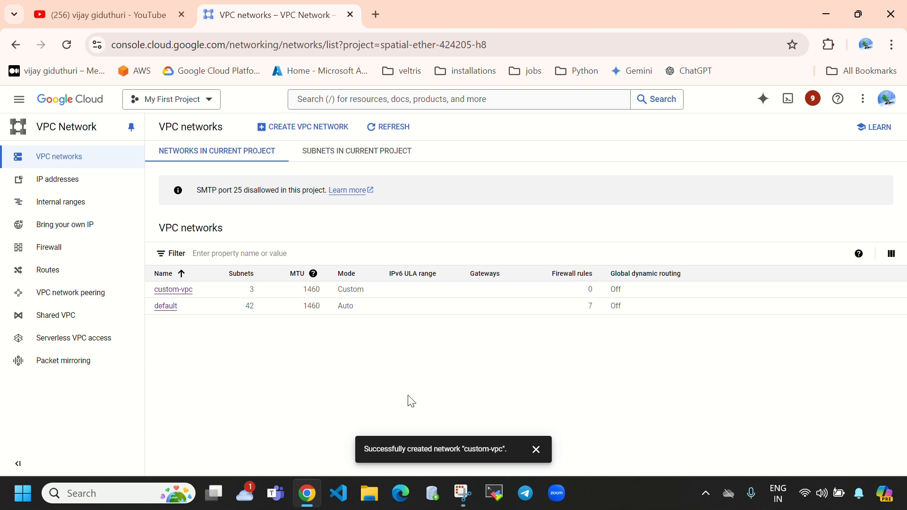
Open the details of custom-vpc and review its subnets, their IPv4 ranges and its firewall rules.
left_click(175, 290)
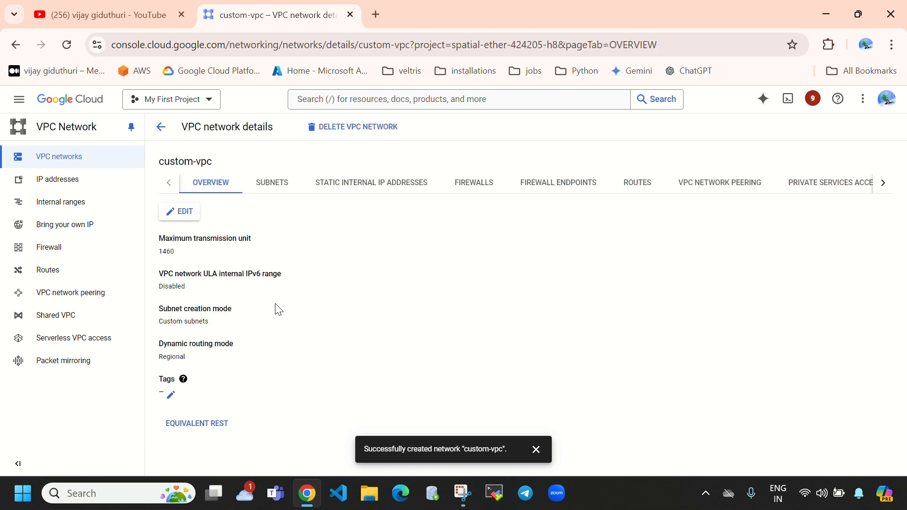
left_click(273, 185)
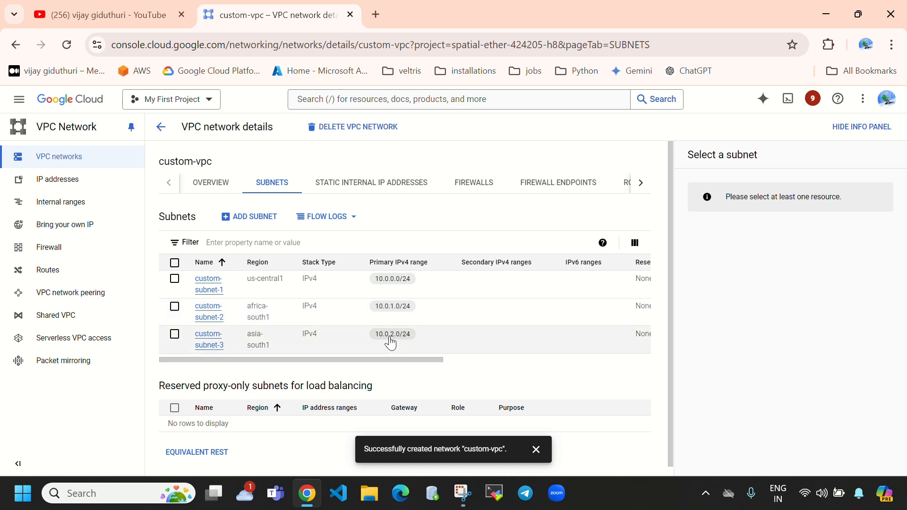
left_click(535, 450)
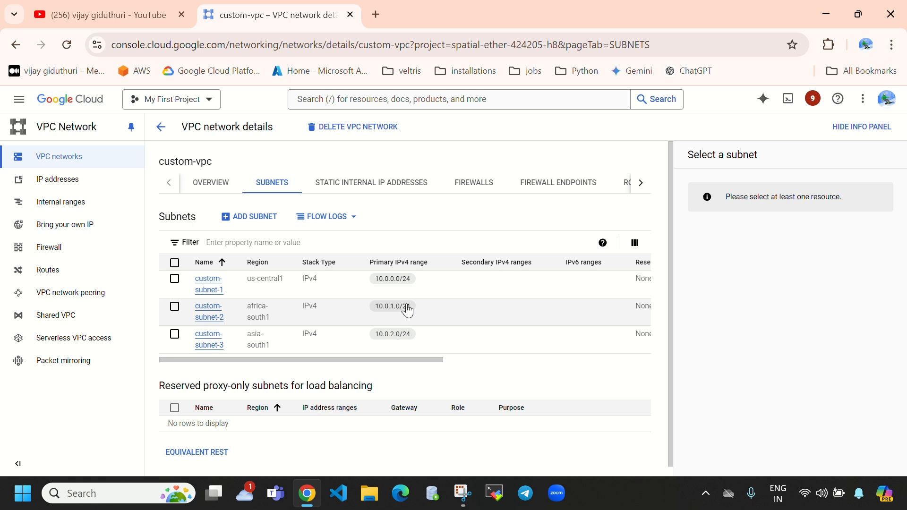
left_click(475, 184)
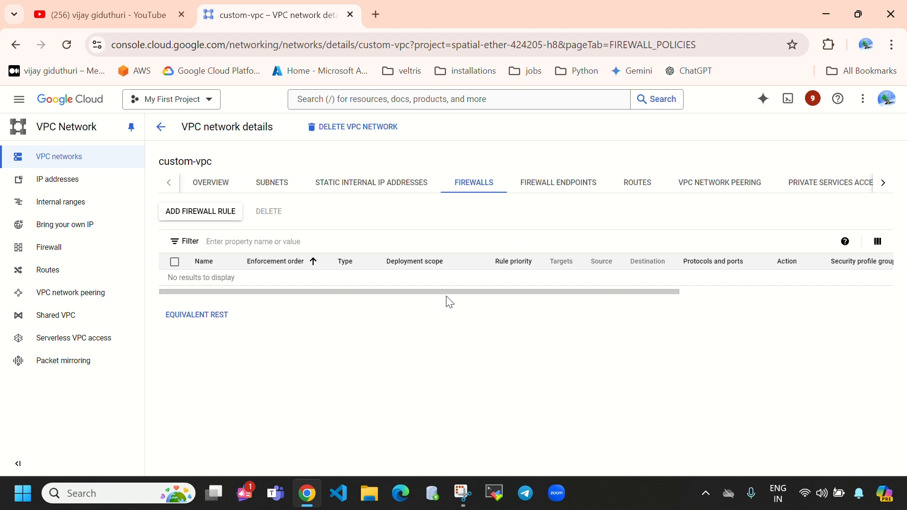
left_click_drag(239, 280, 169, 278)
left_click(350, 354)
Go to the Compute Engine VM instances page.
left_click(19, 99)
mouse_move(87, 364)
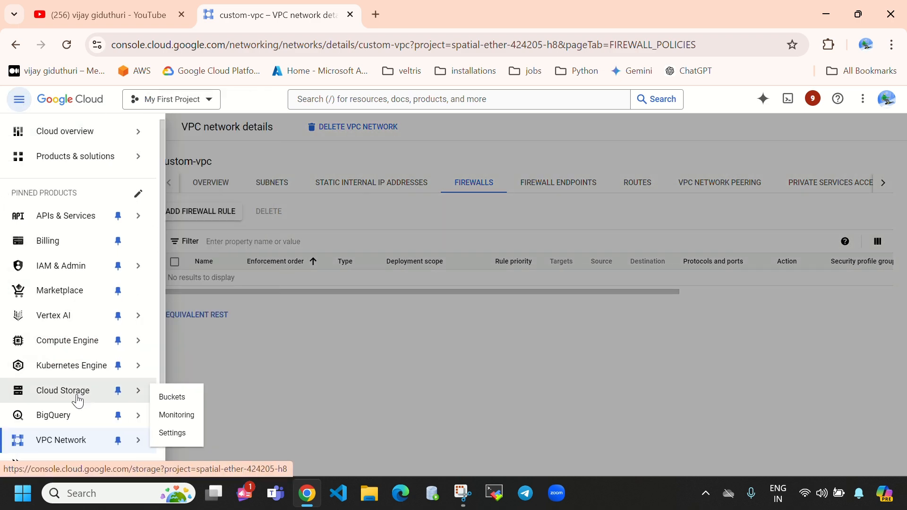
scroll(78, 399, "down", 2)
scroll(78, 401, "up", 1)
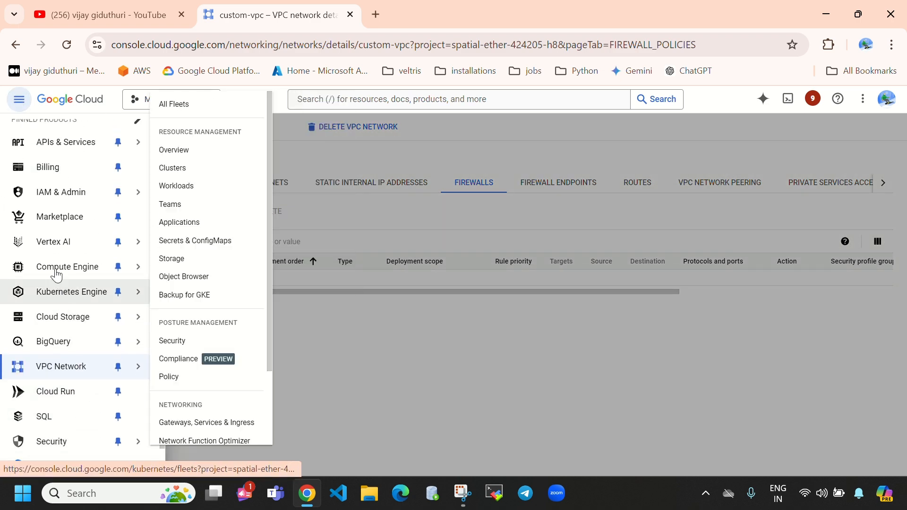
left_click(56, 269)
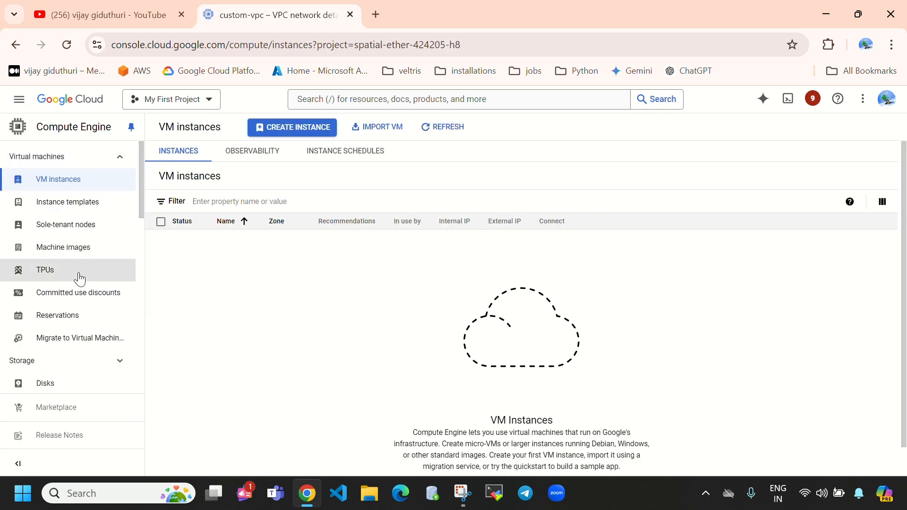
Open VPC Network in a separate browser tab while keeping the VM instances page open.
left_click(19, 99)
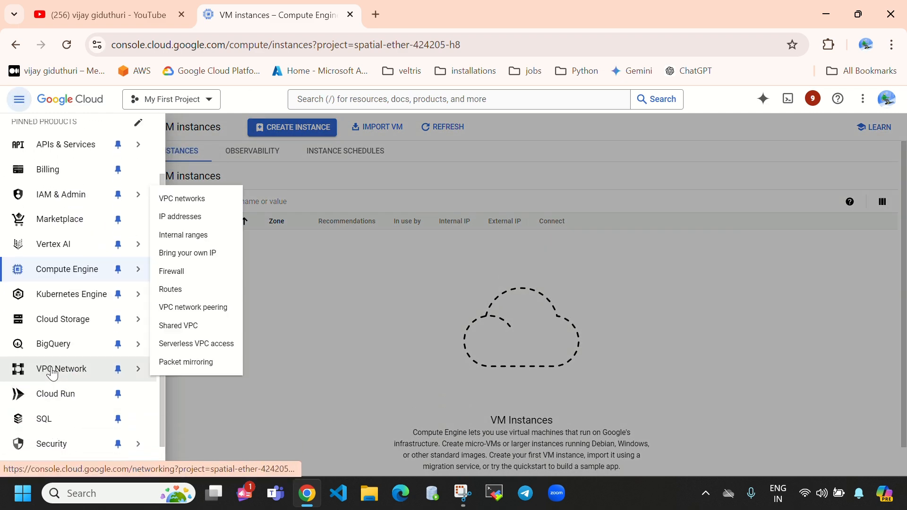
right_click(52, 373)
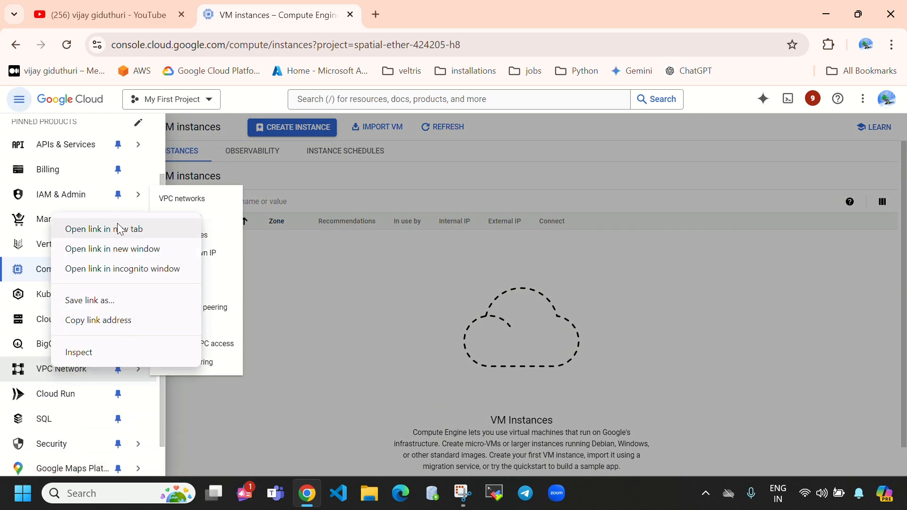
left_click(142, 222)
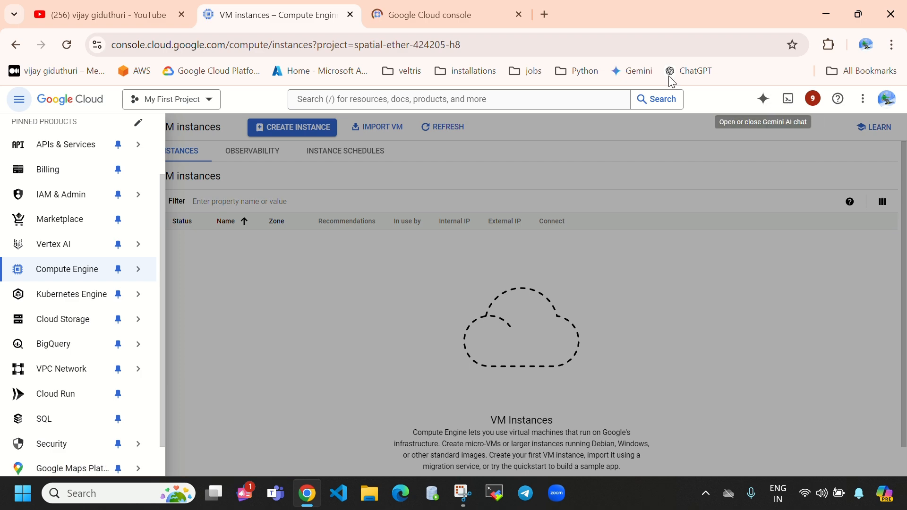
Reorder the browser tabs to VPC networks, VM instances, YouTube, and return to the maximized VM instances page.
left_click(858, 15)
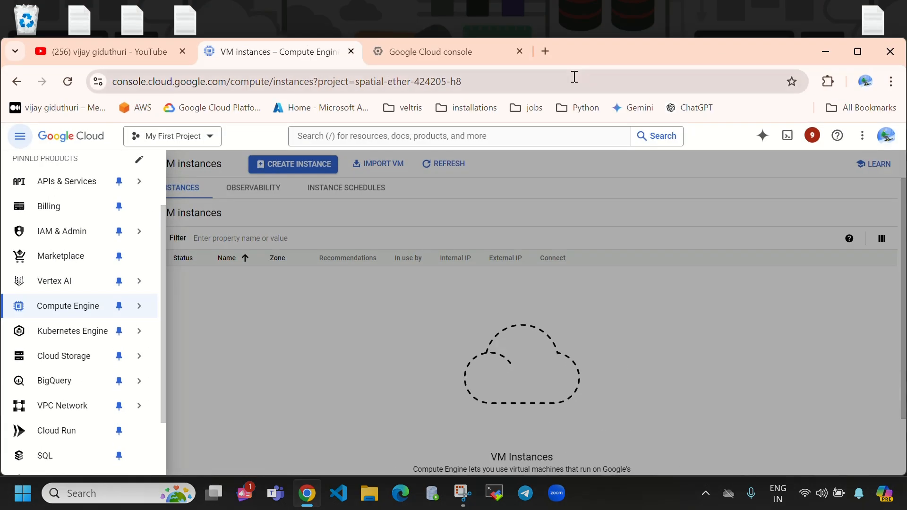
left_click_drag(460, 56, 158, 52)
left_click_drag(421, 53, 286, 61)
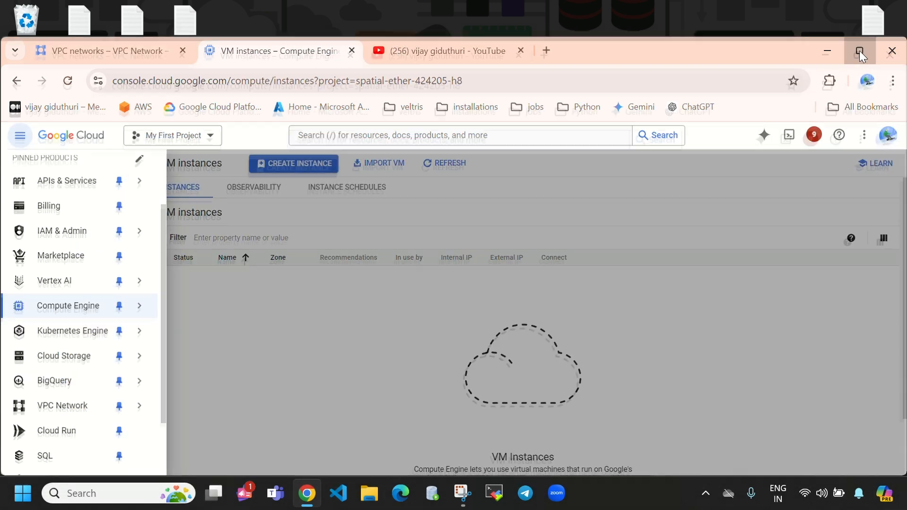
left_click(858, 51)
left_click(312, 307)
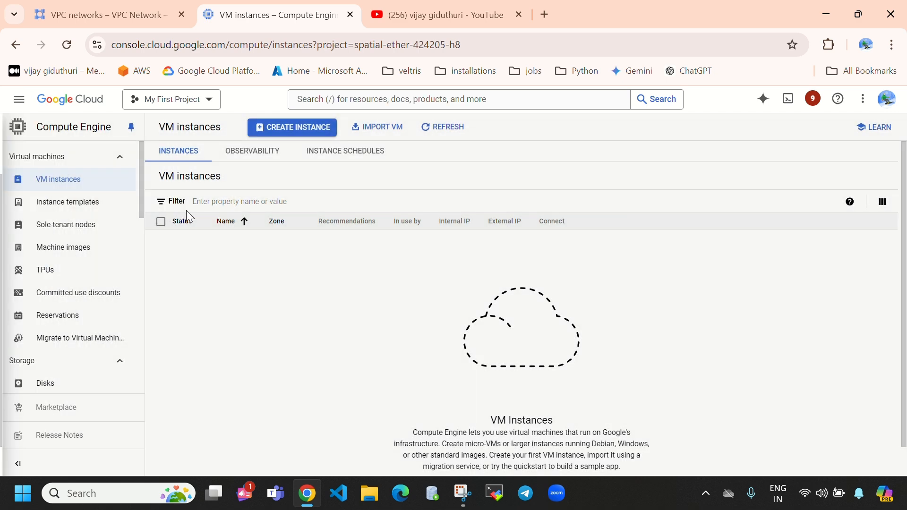
Switch to the VPC networks tab and view the subnets and regions of custom-vpc.
left_click(98, 14)
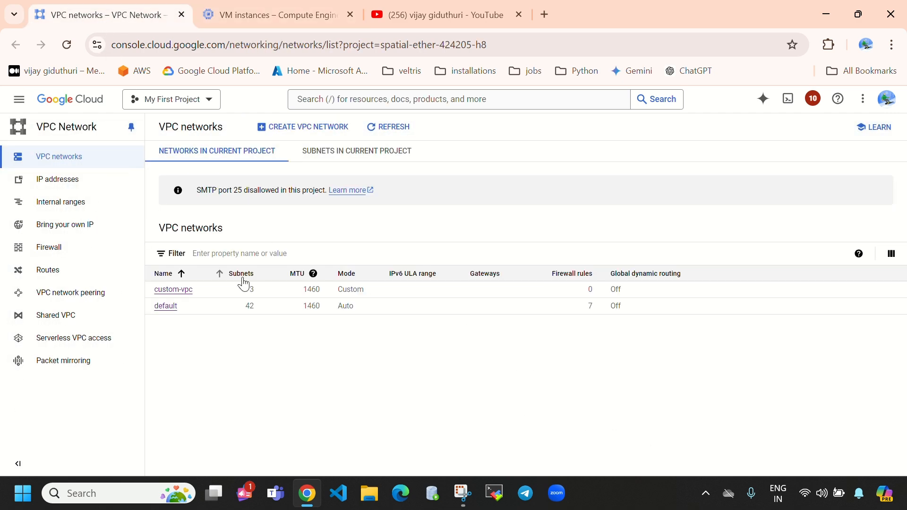
left_click(173, 290)
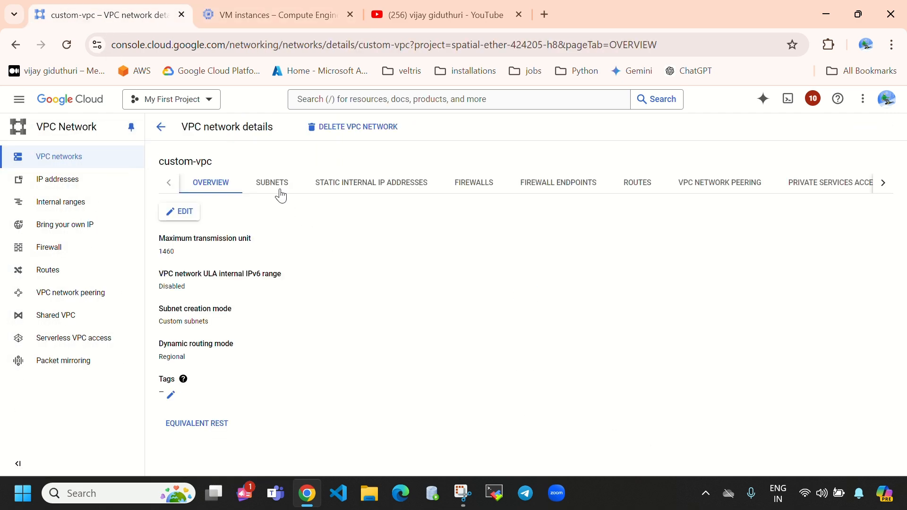
left_click(279, 187)
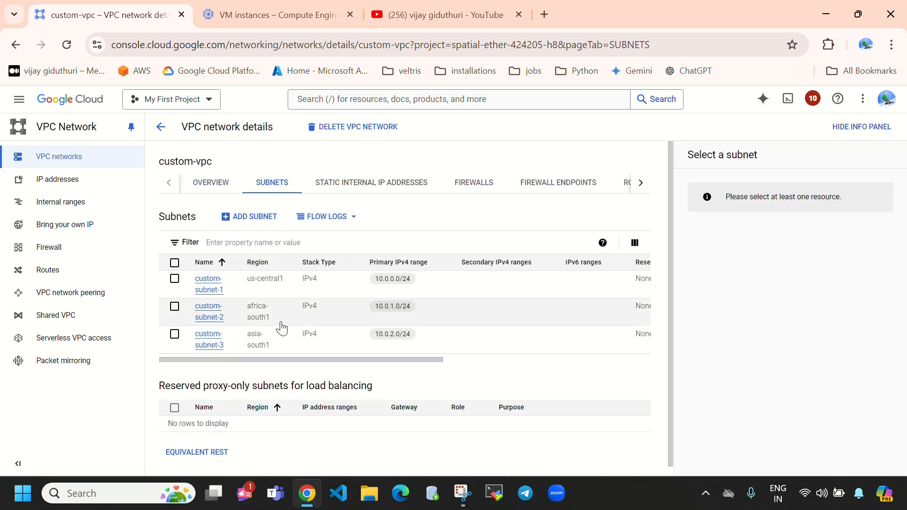
Return to the VM instances tab and start a new VM instance named custom-instance.
left_click(269, 15)
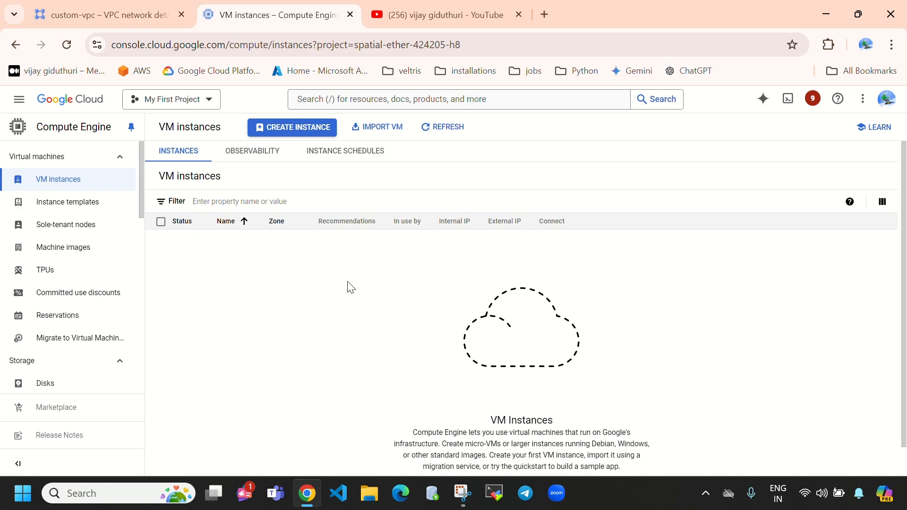
left_click(301, 129)
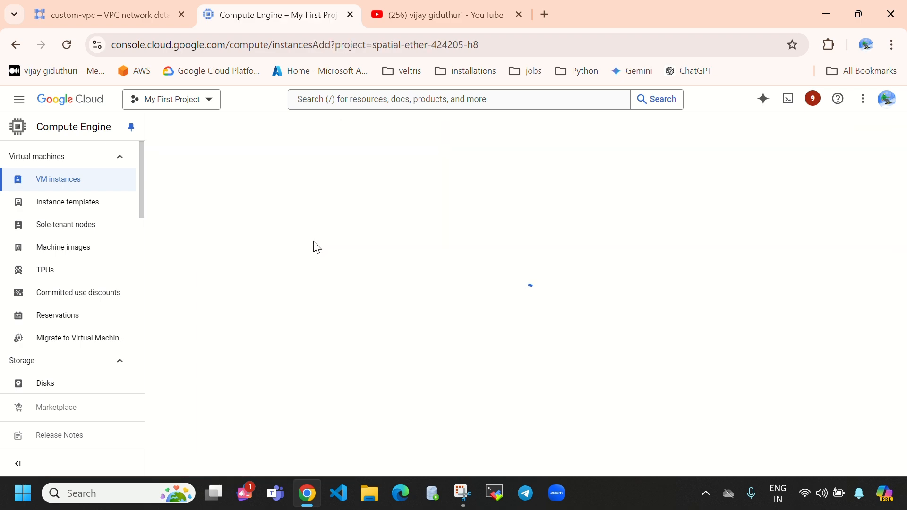
left_click(293, 166)
left_click_drag(293, 166, 190, 173)
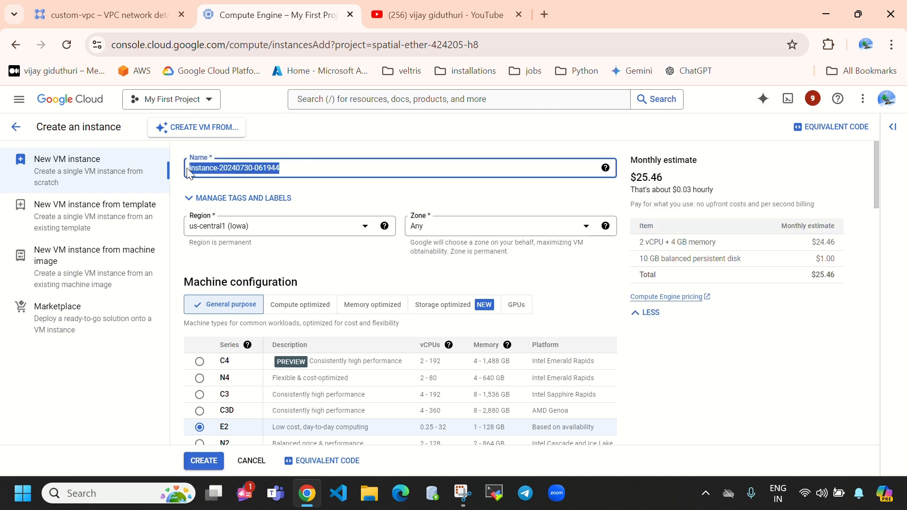
key("BackSpace")
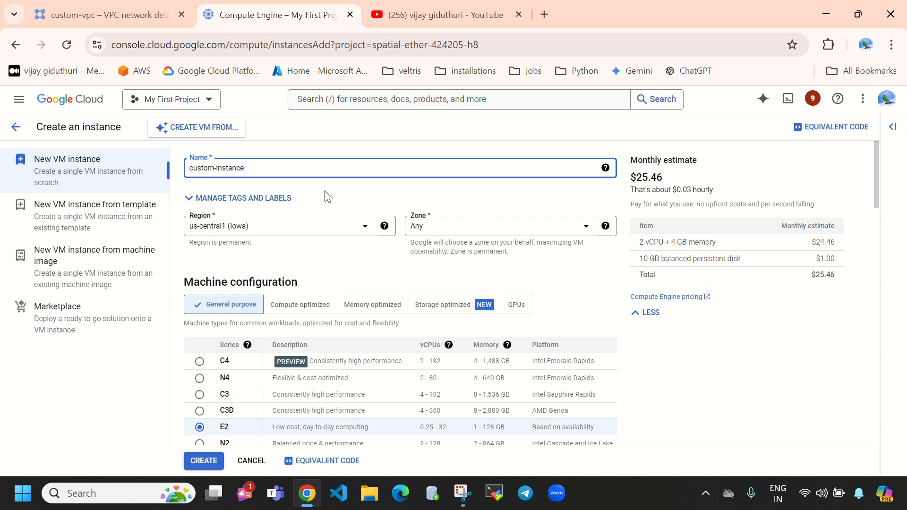
type("custom-instance")
Set the machine type of custom-instance to the shared-core e2-micro preset.
scroll(327, 197, "down", 1)
scroll(326, 197, "up", 1)
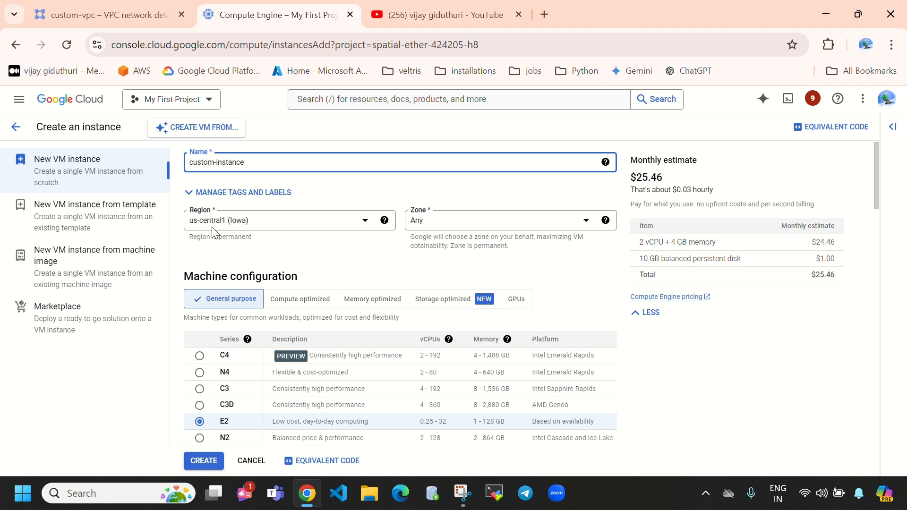
scroll(264, 227, "down", 7)
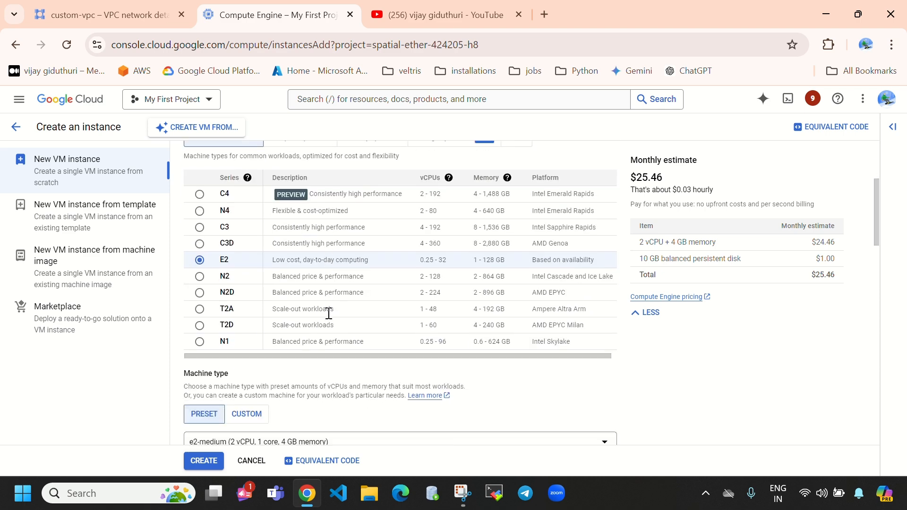
scroll(391, 270, "down", 1)
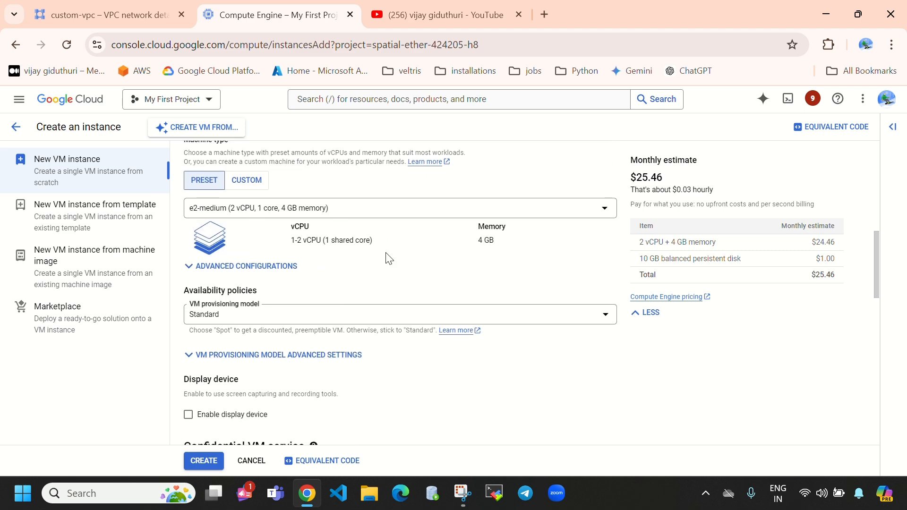
left_click(377, 213)
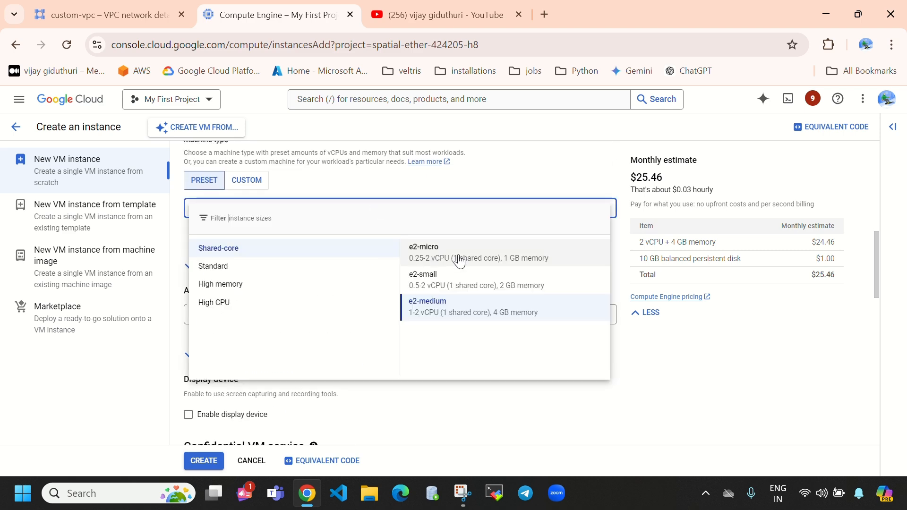
left_click(459, 262)
Change the boot disk's operating system to Ubuntu and apply the boot disk selection.
scroll(431, 336, "down", 7)
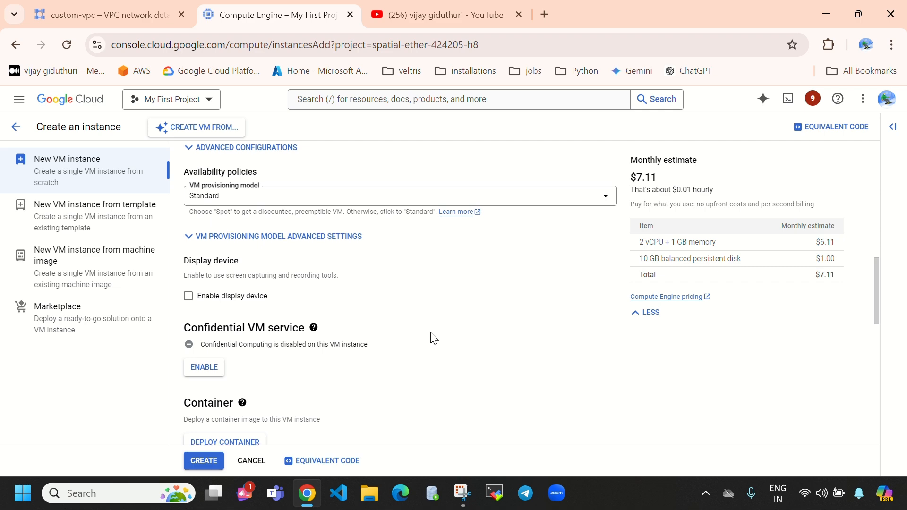
left_click(205, 311)
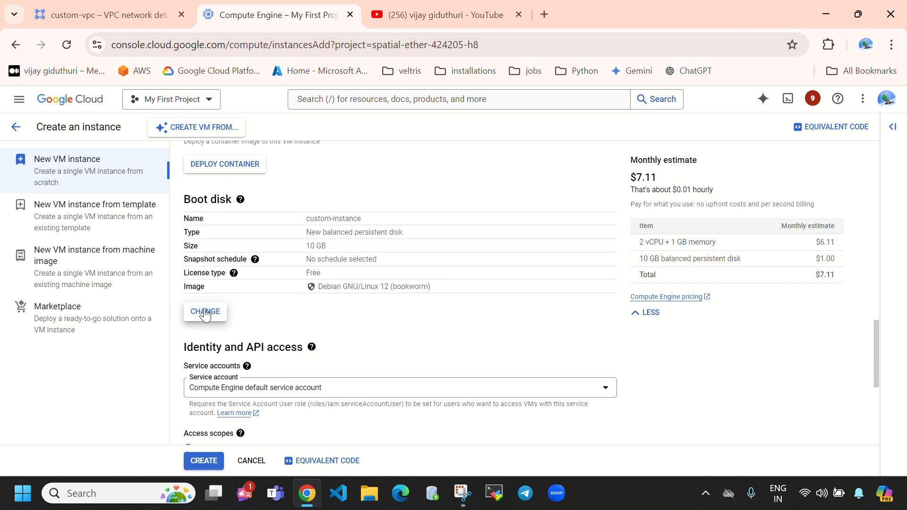
left_click(441, 208)
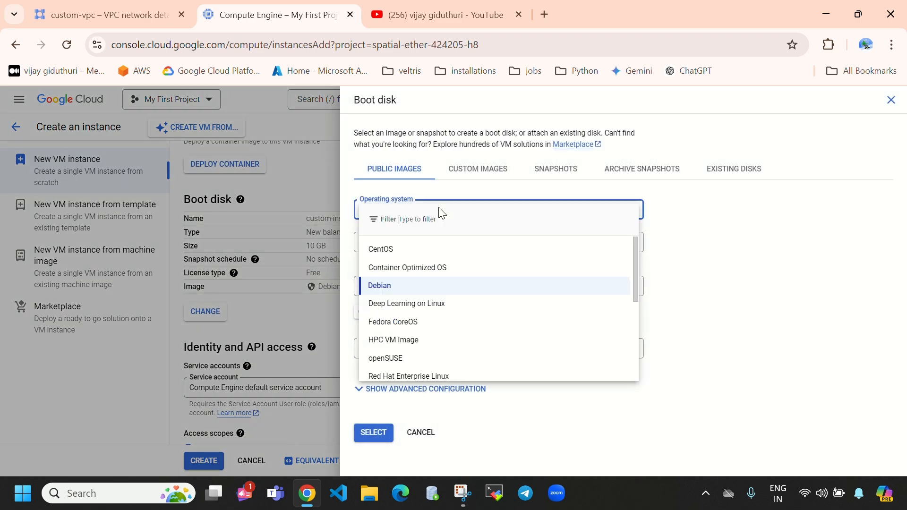
scroll(429, 305, "down", 3)
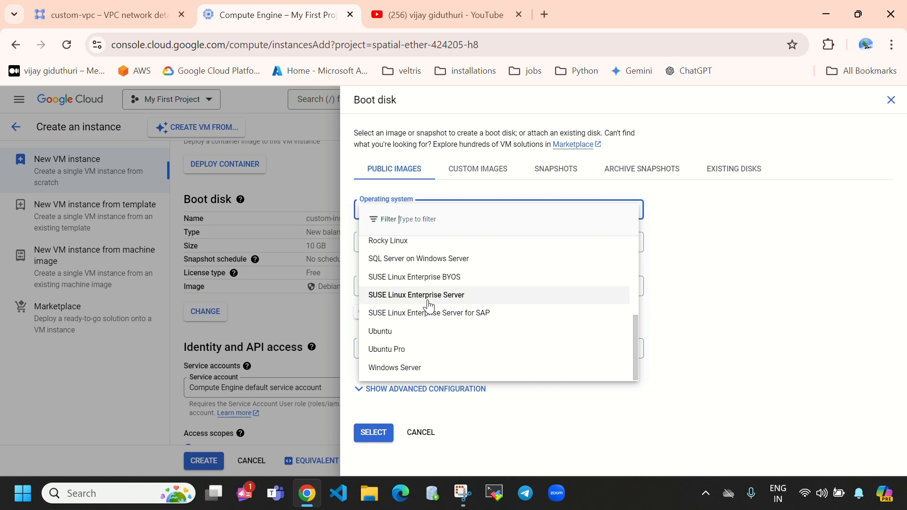
left_click(378, 331)
left_click(368, 433)
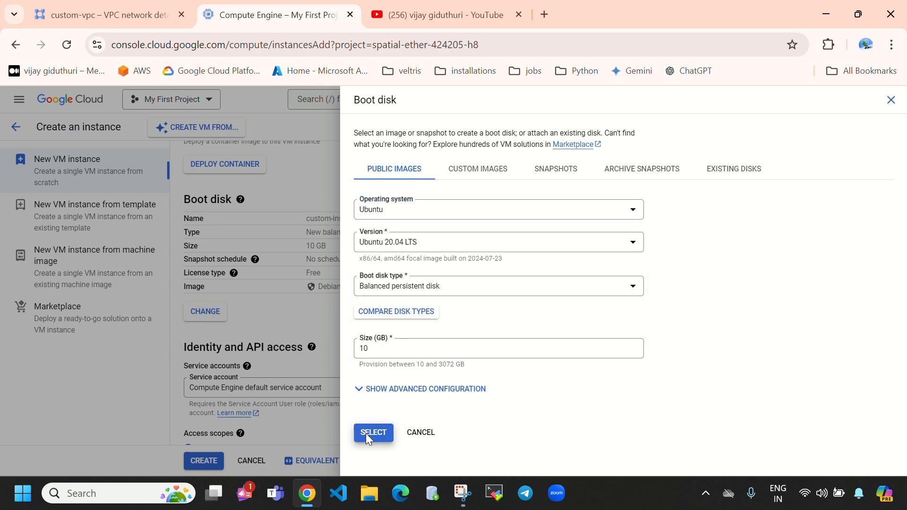
Review the firewall options for custom-instance and read the Firewall section's help text.
scroll(382, 384, "down", 5)
scroll(378, 381, "down", 1)
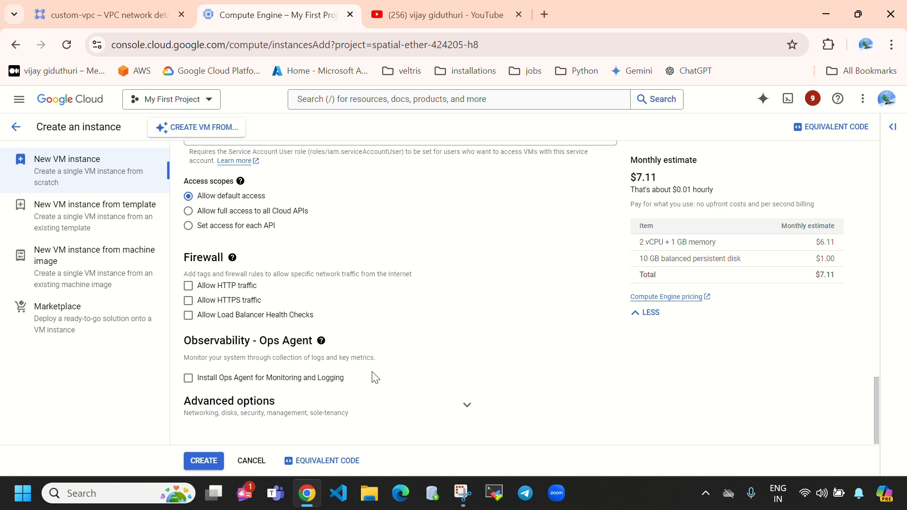
left_click_drag(185, 254, 226, 262)
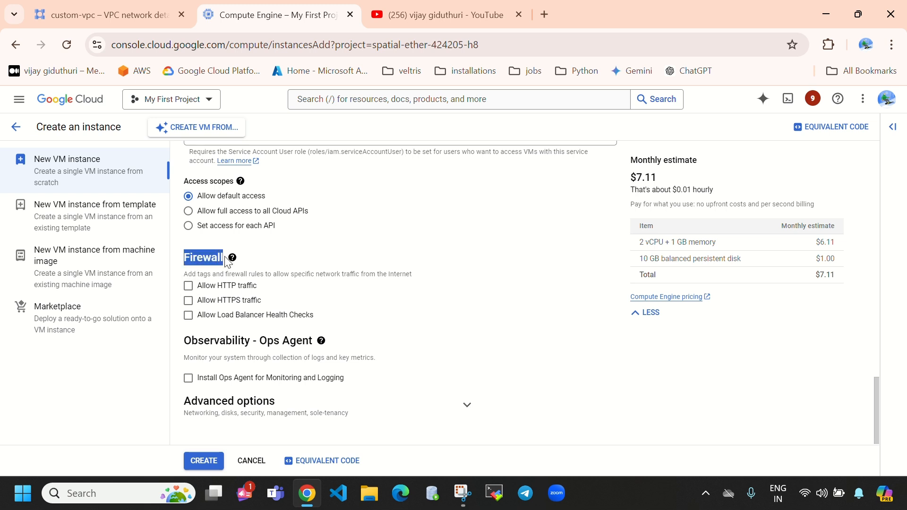
mouse_move(233, 258)
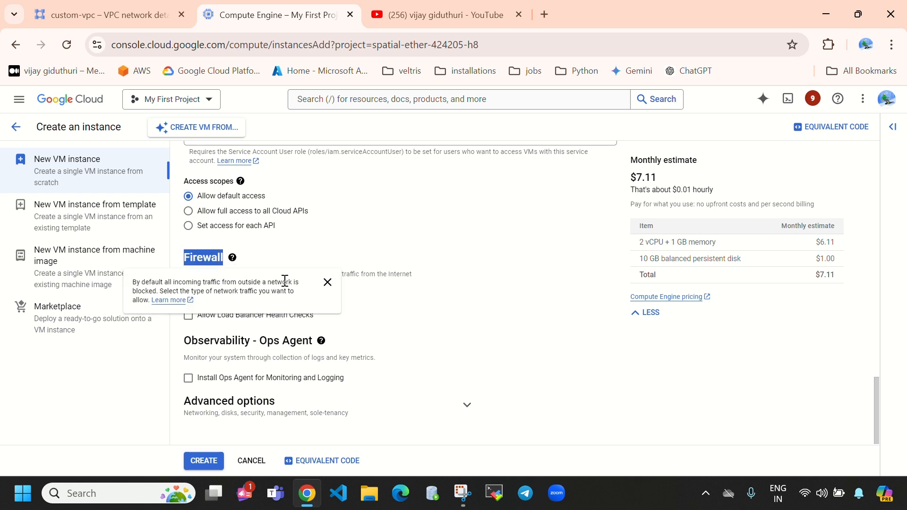
left_click(454, 304)
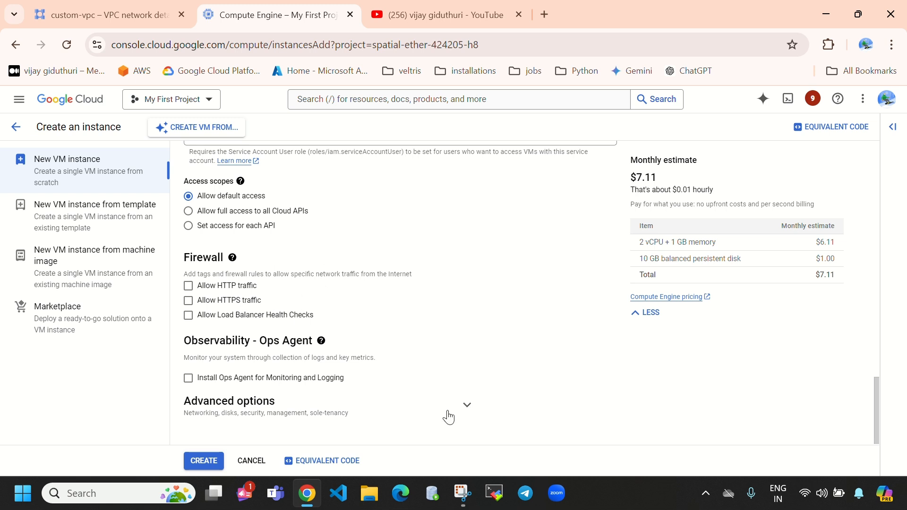
Expand the advanced networking options of custom-instance and open the default network interface for editing.
left_click(422, 416)
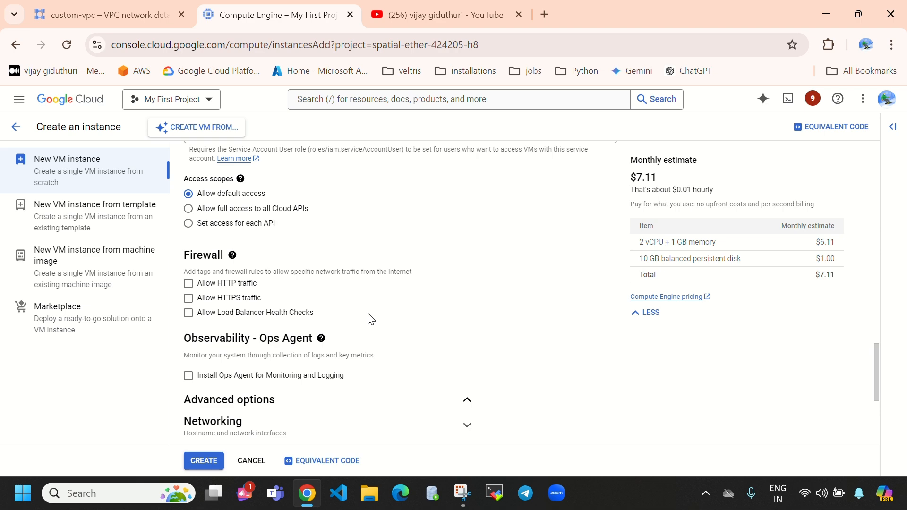
scroll(364, 316, "down", 3)
left_click(341, 285)
scroll(371, 313, "down", 6)
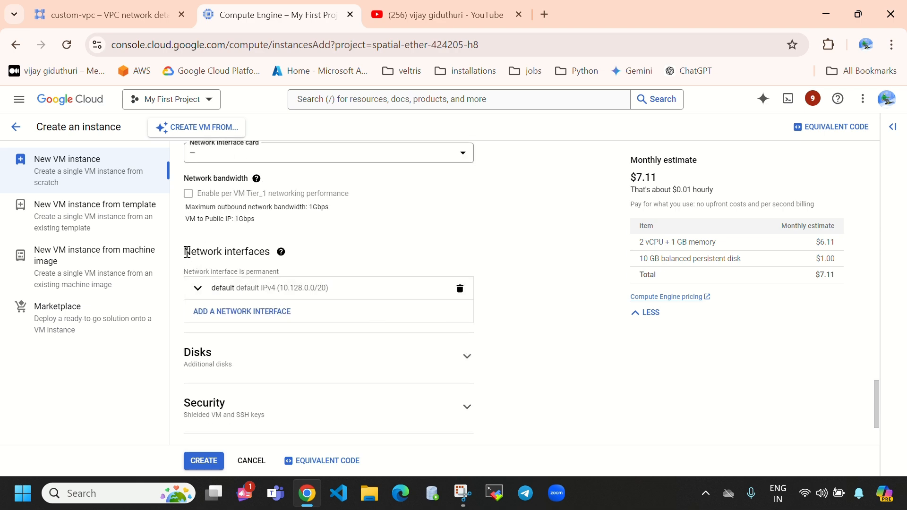
left_click_drag(190, 252, 270, 252)
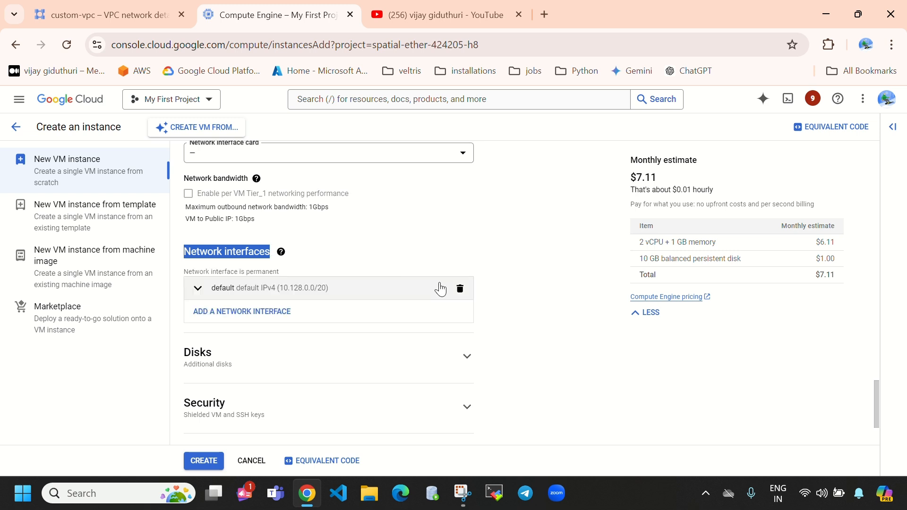
left_click(441, 290)
left_click(440, 289)
scroll(338, 338, "down", 2)
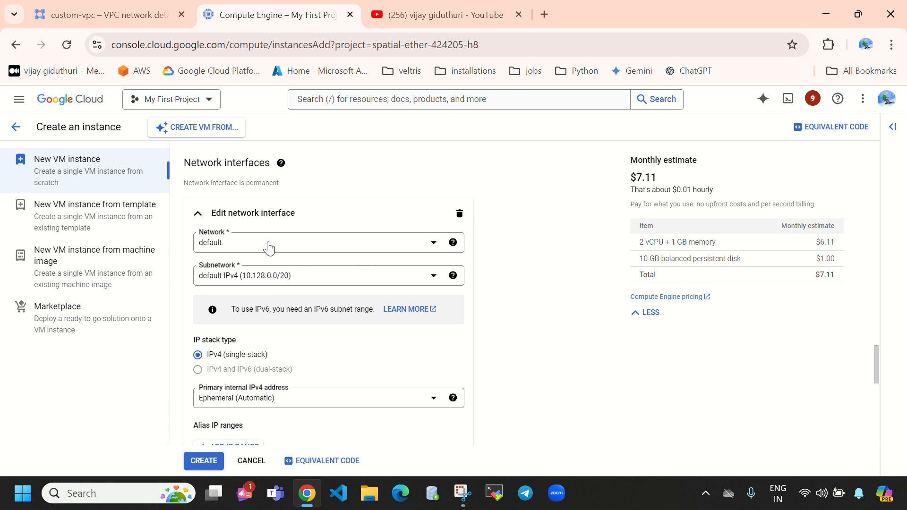
Check the list of VPC networks in the other browser tab and return to the instance form.
left_click(99, 14)
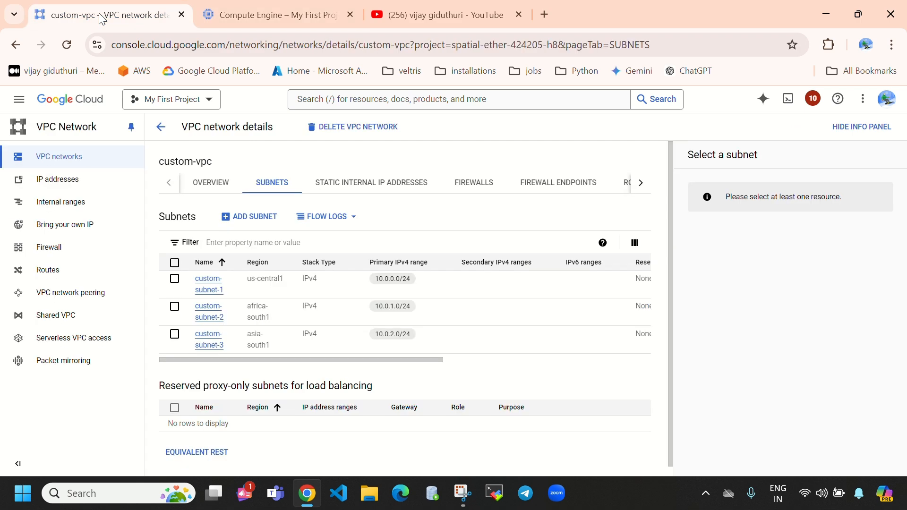
left_click(59, 156)
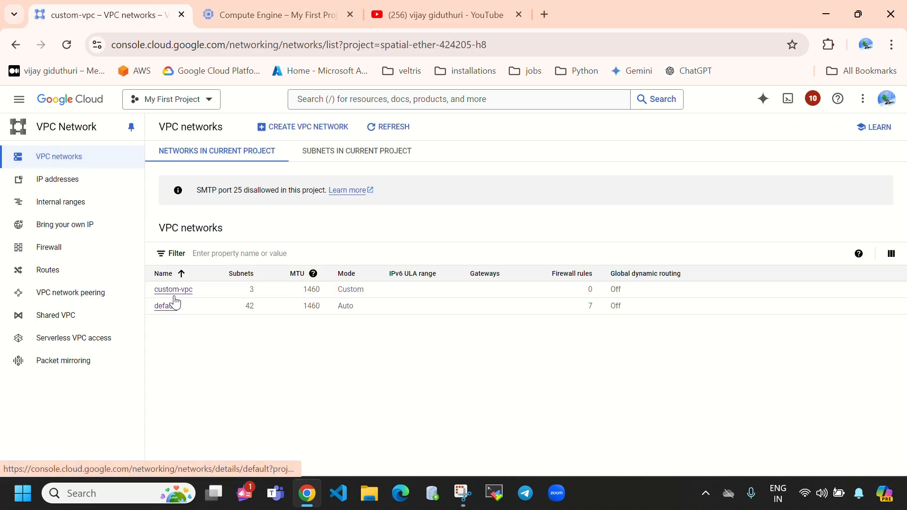
left_click(277, 15)
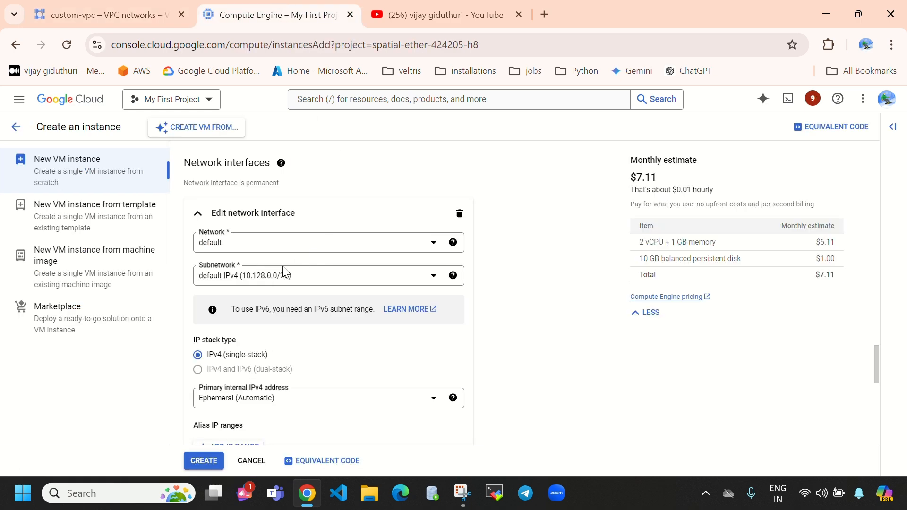
left_click(104, 20)
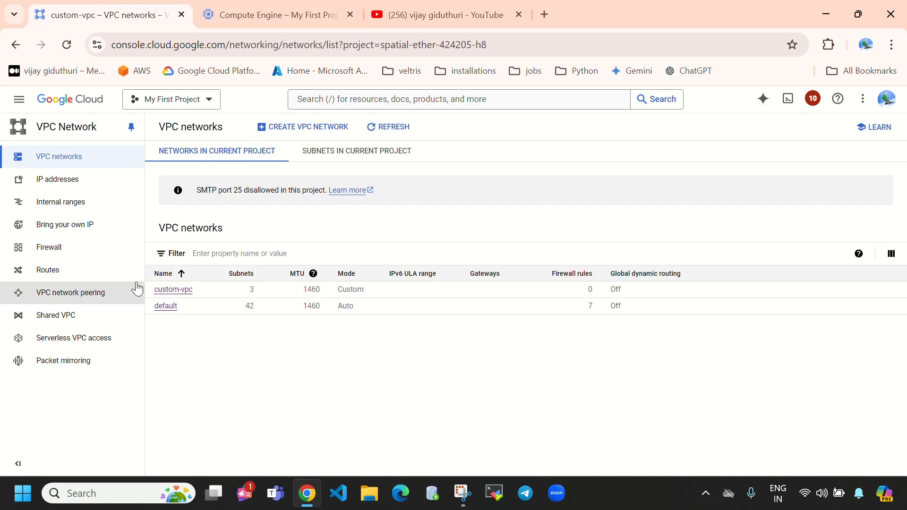
left_click(219, 21)
Set the network interface's network to custom-vpc and view the subnetworks it offers.
left_click(277, 244)
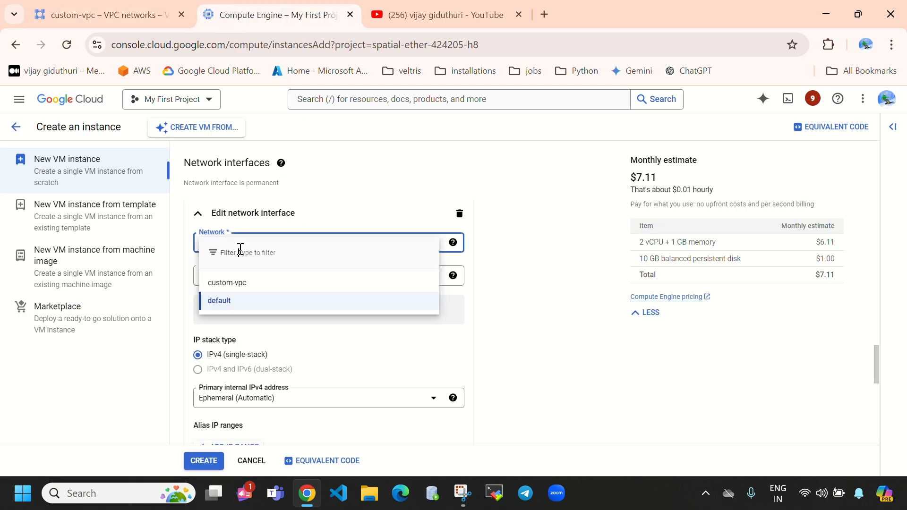
left_click(234, 283)
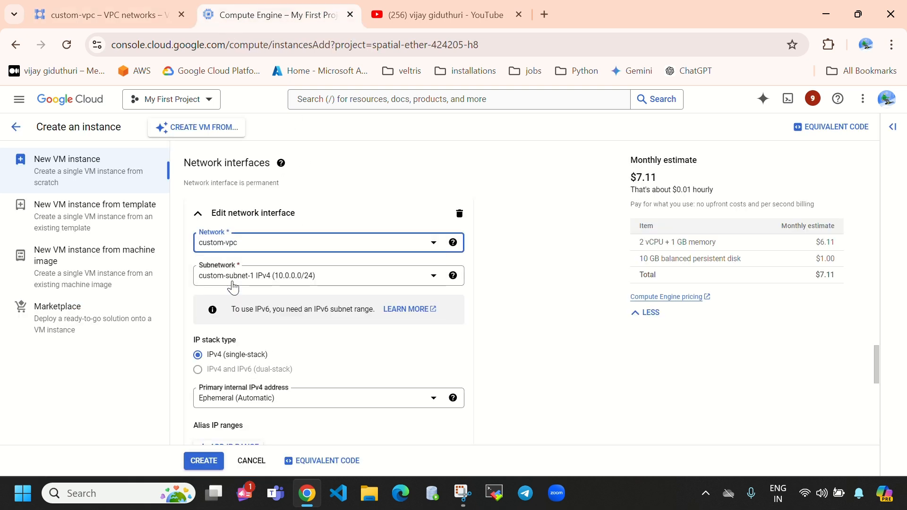
left_click(374, 278)
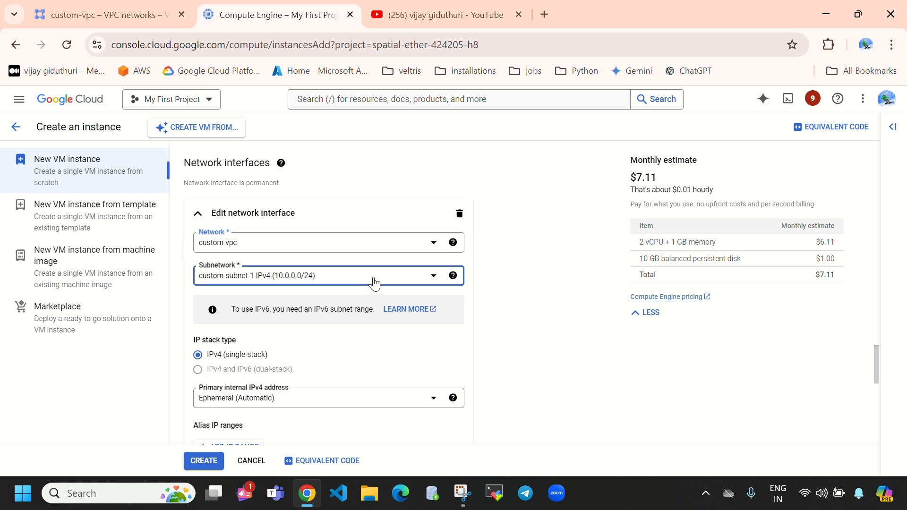
left_click(375, 283)
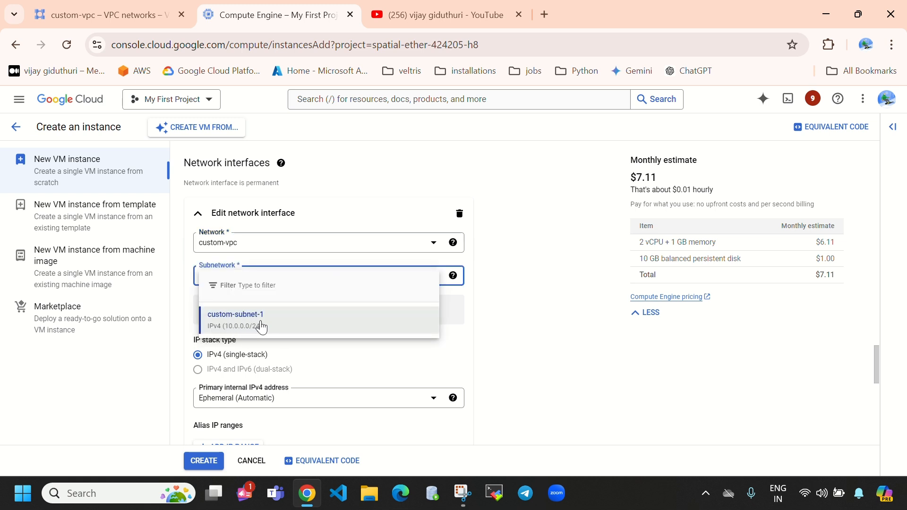
left_click(482, 330)
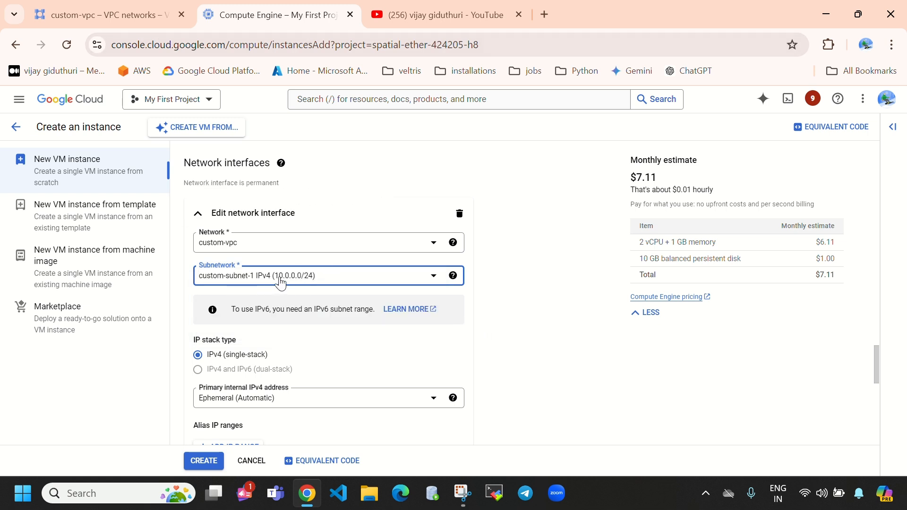
Compare the region of custom-instance with the regions of the custom-vpc subnets in the VPC network details.
scroll(281, 283, "up", 20)
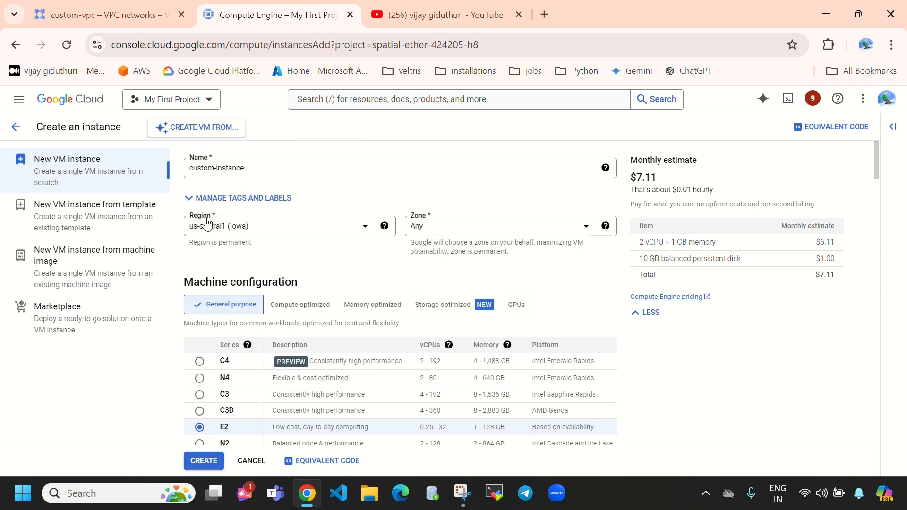
left_click(61, 15)
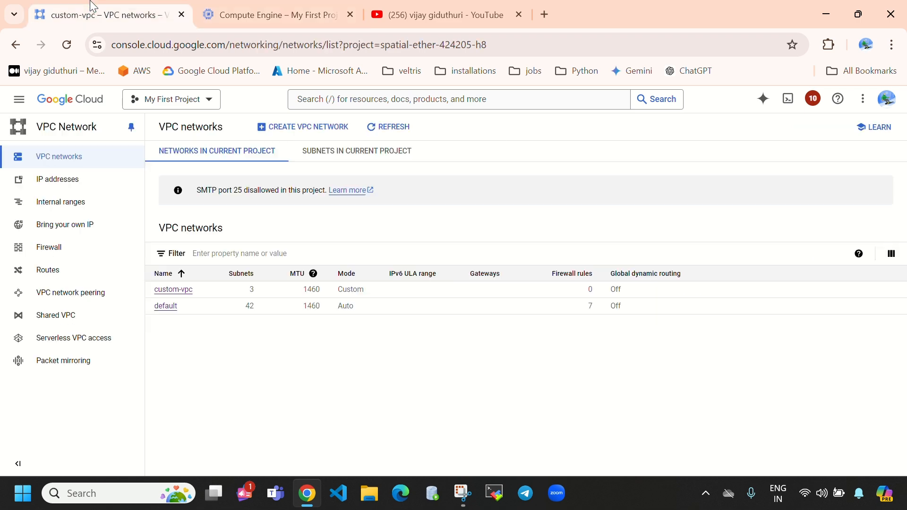
left_click(182, 292)
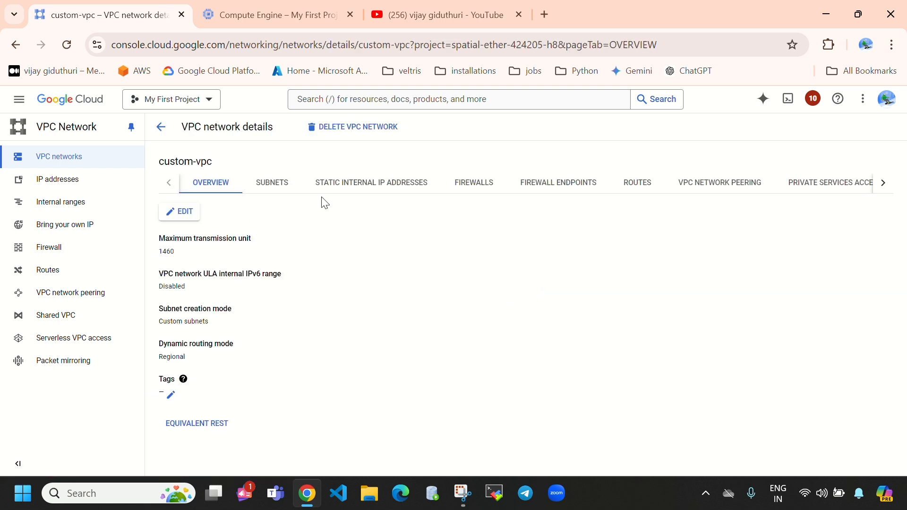
left_click(271, 188)
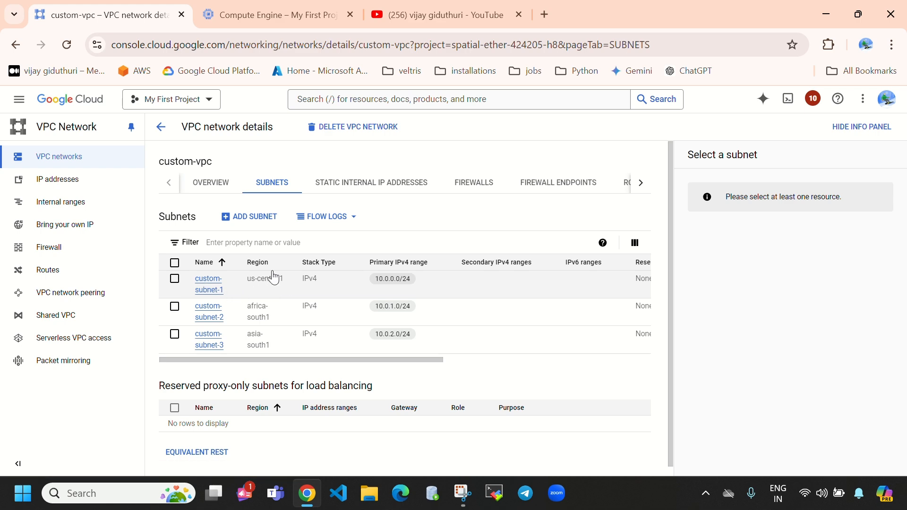
left_click(253, 14)
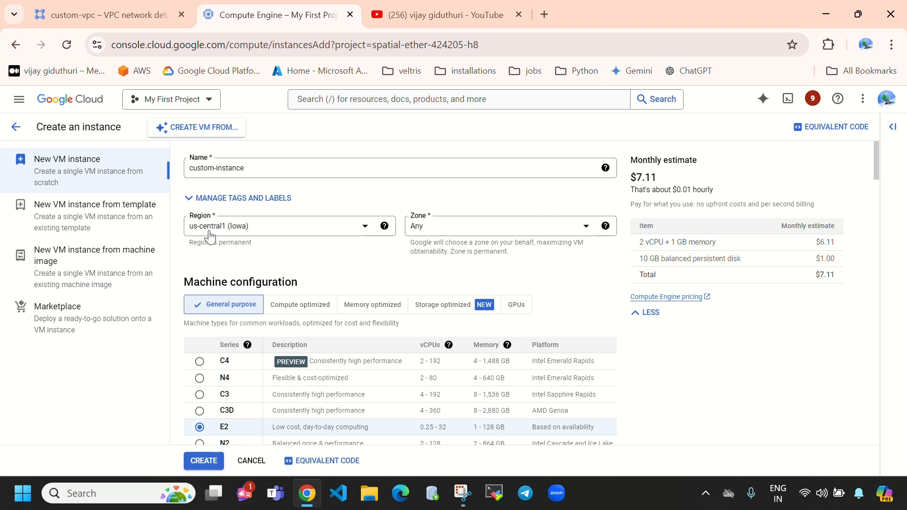
left_click(103, 5)
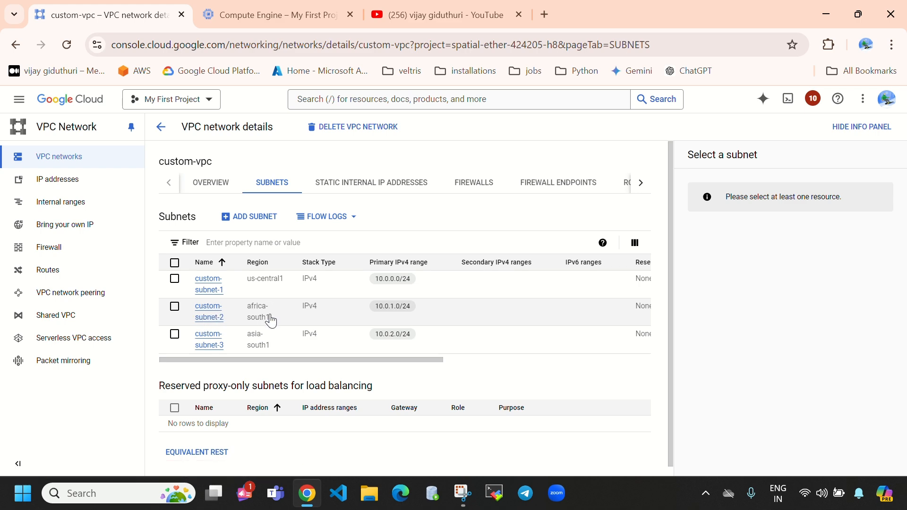
left_click(266, 2)
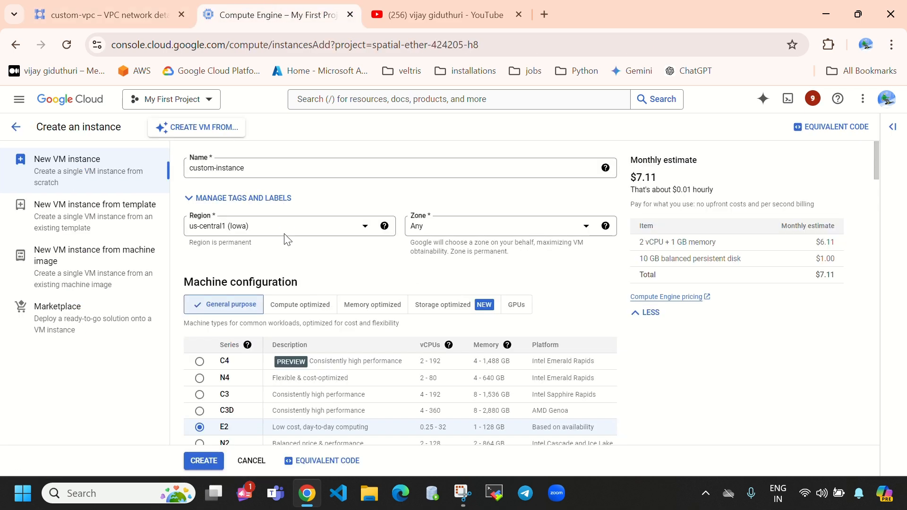
Set the region of custom-instance to africa-south1 (Johannesburg).
left_click(309, 236)
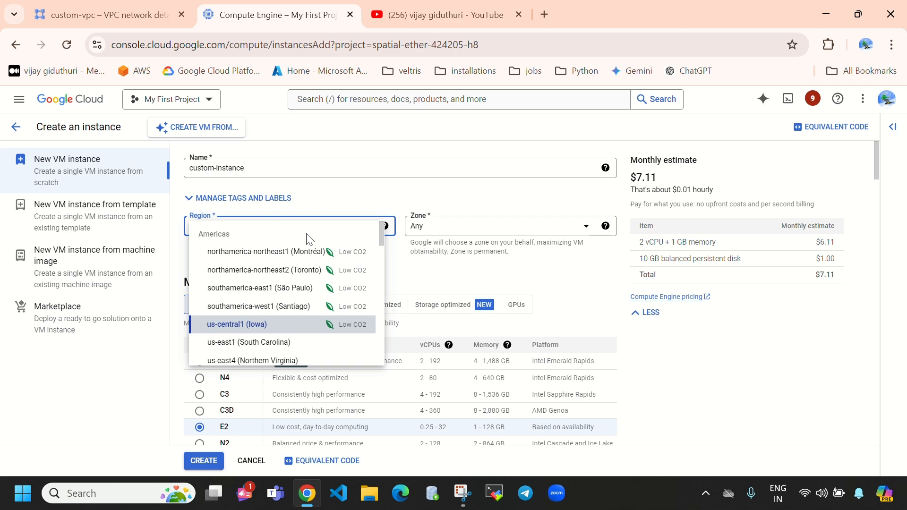
key("End")
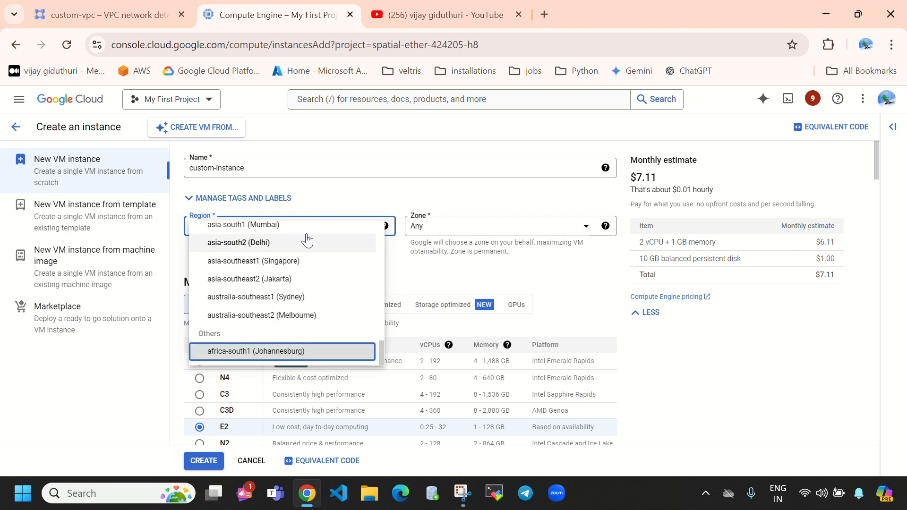
left_click(264, 362)
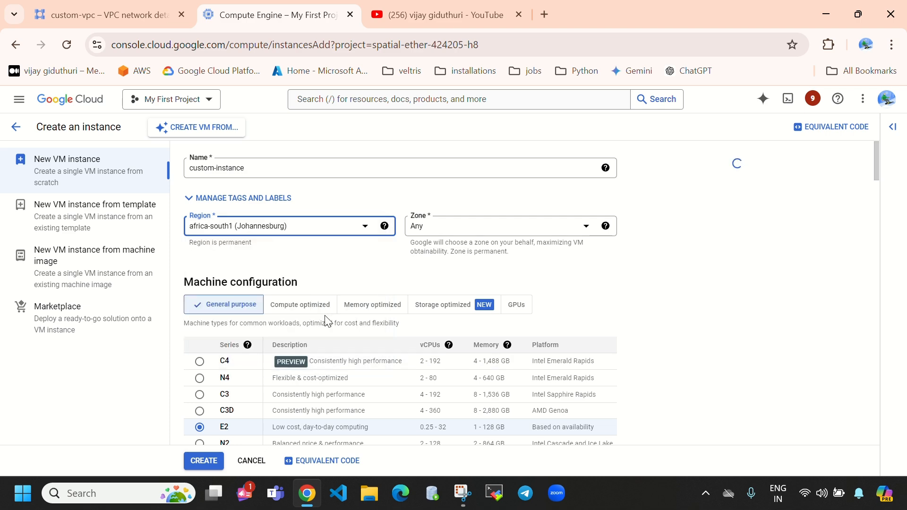
Check the network interface's subnetwork for the chosen region against the custom-vpc subnet list.
scroll(326, 320, "down", 15)
scroll(325, 321, "down", 12)
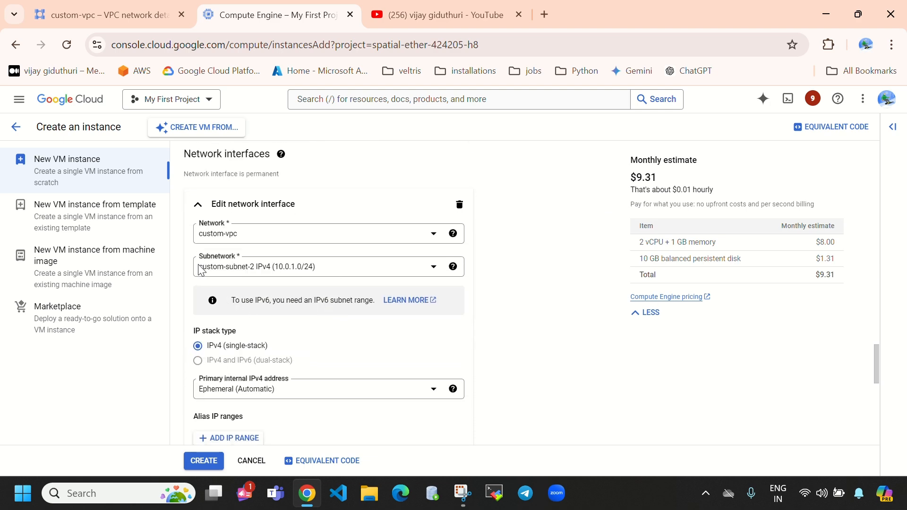
left_click(93, 7)
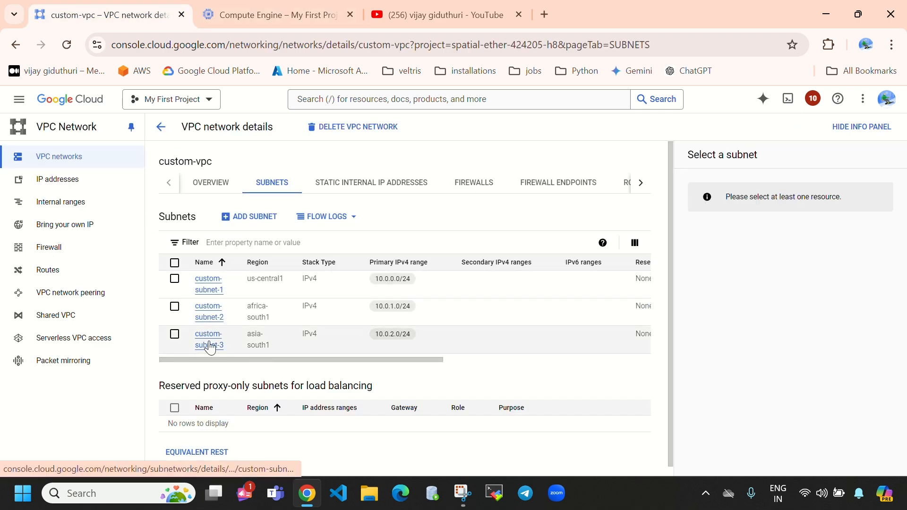
left_click(270, 8)
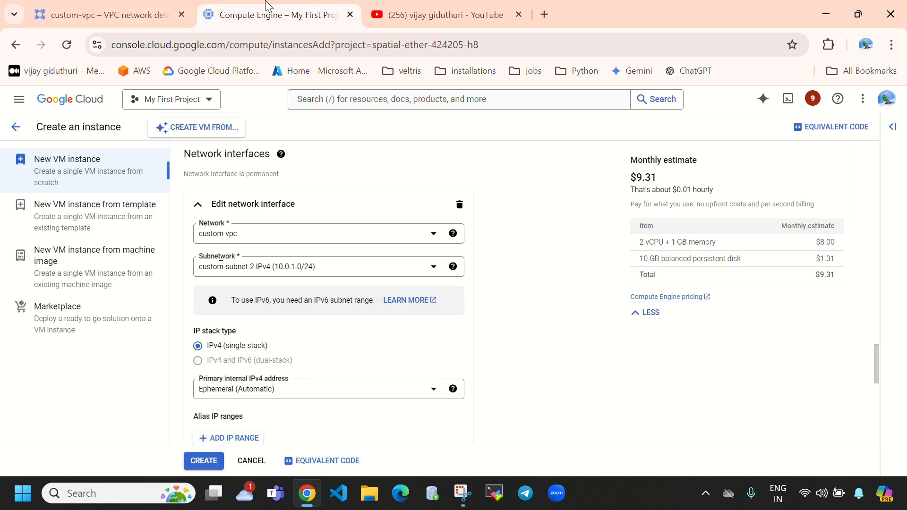
Set the region of custom-instance to asia-south1 (Mumbai).
scroll(325, 212, "up", 10)
scroll(325, 212, "up", 10)
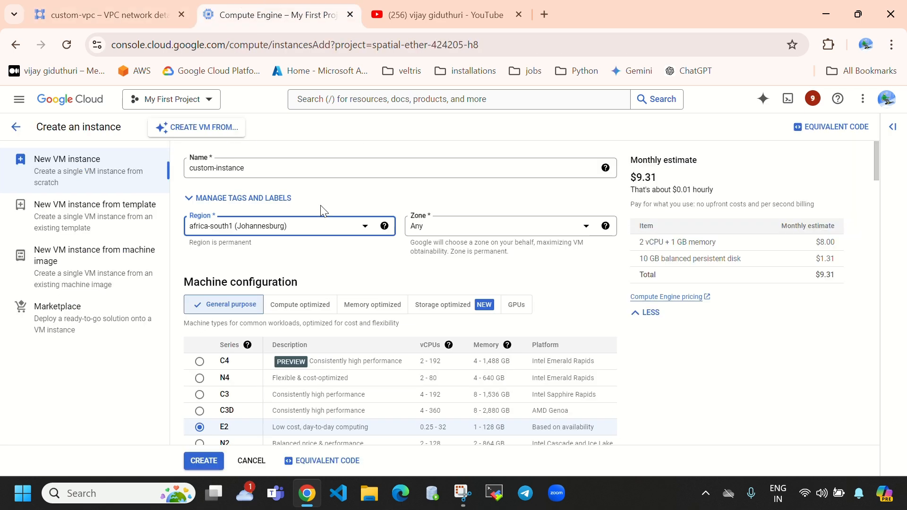
left_click(264, 232)
key("a")
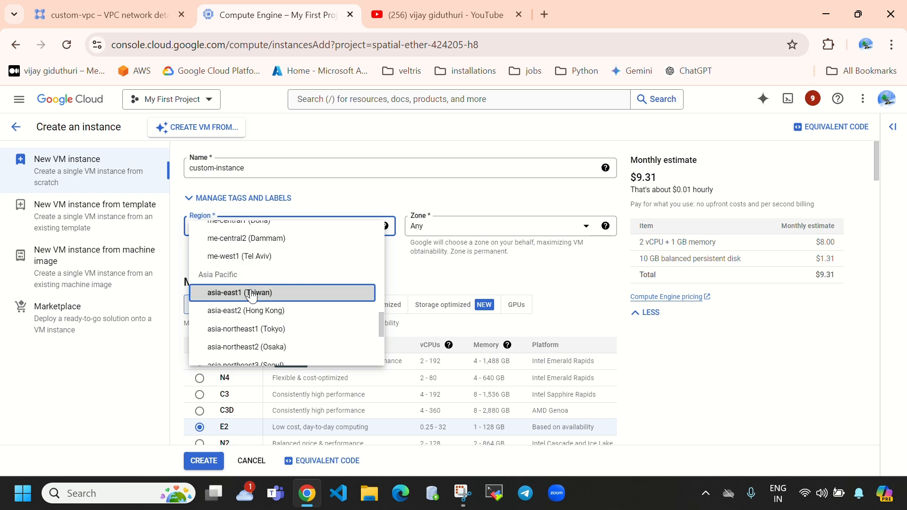
scroll(253, 296, "down", 2)
scroll(255, 303, "up", 4)
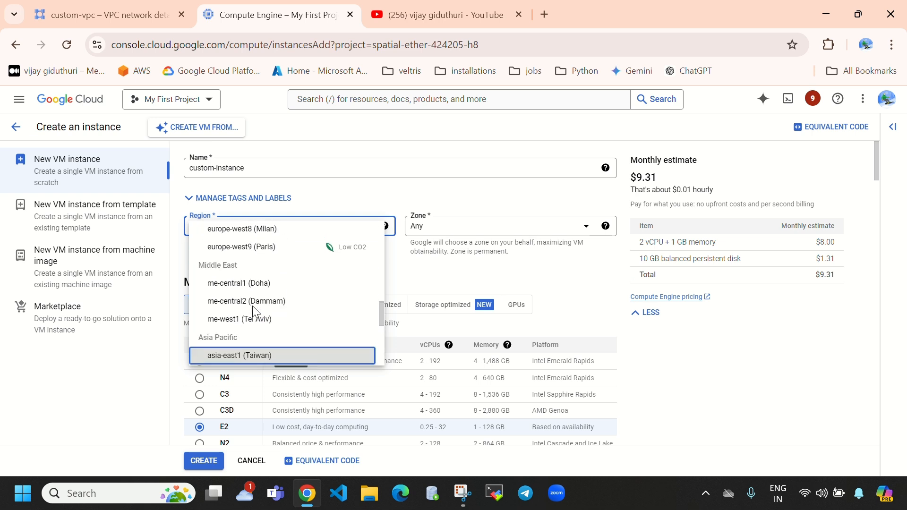
scroll(254, 312, "up", 8)
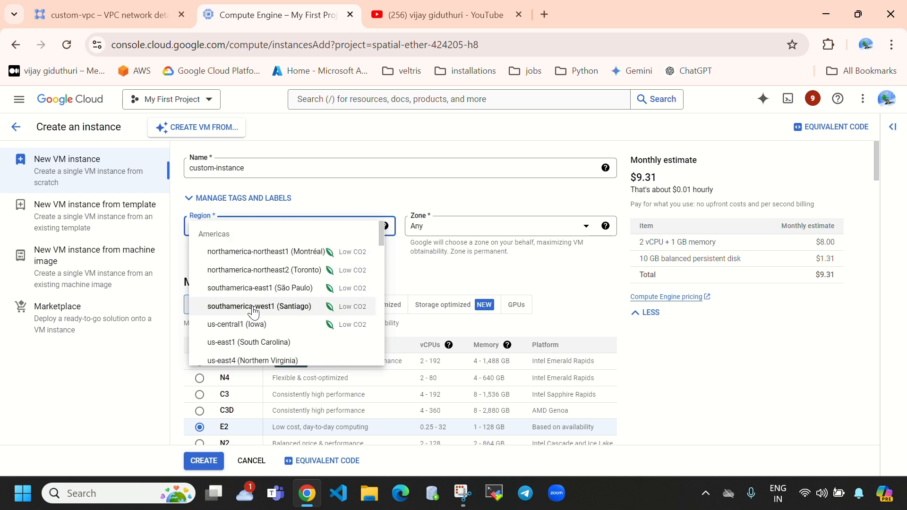
scroll(254, 313, "down", 2)
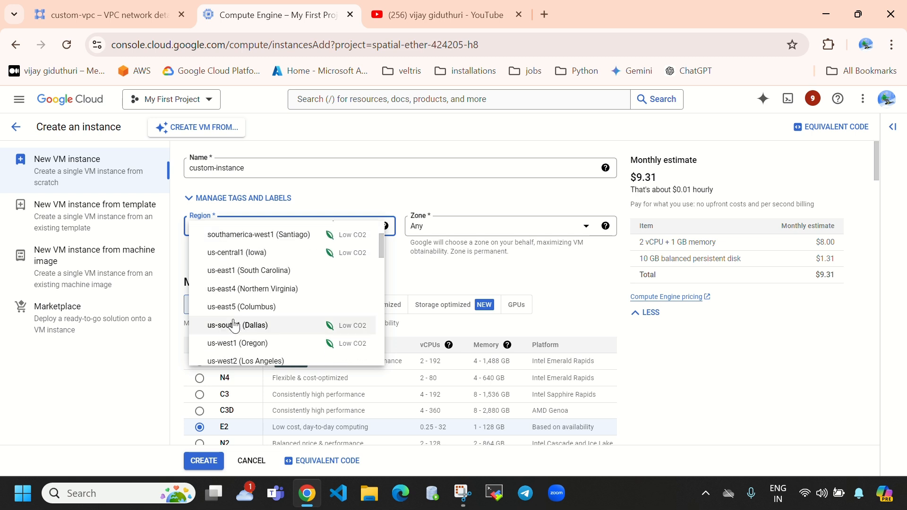
scroll(235, 325, "down", 10)
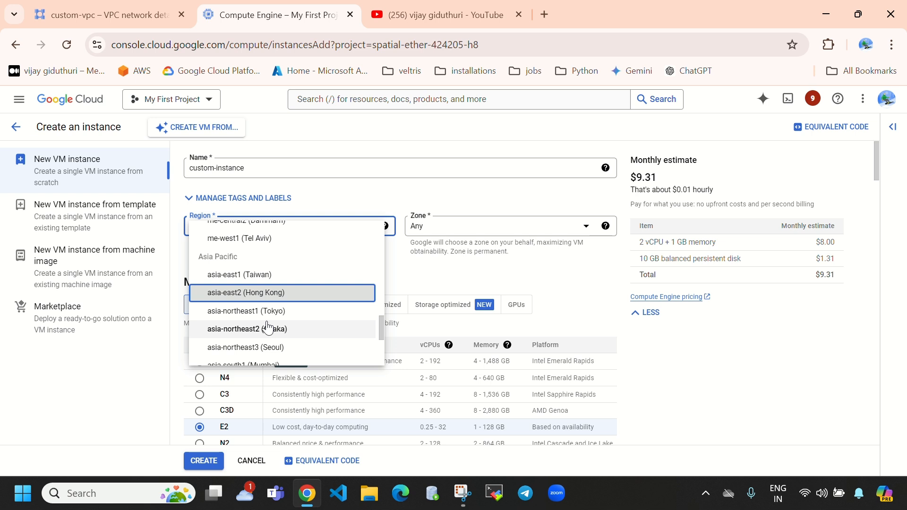
scroll(268, 328, "down", 2)
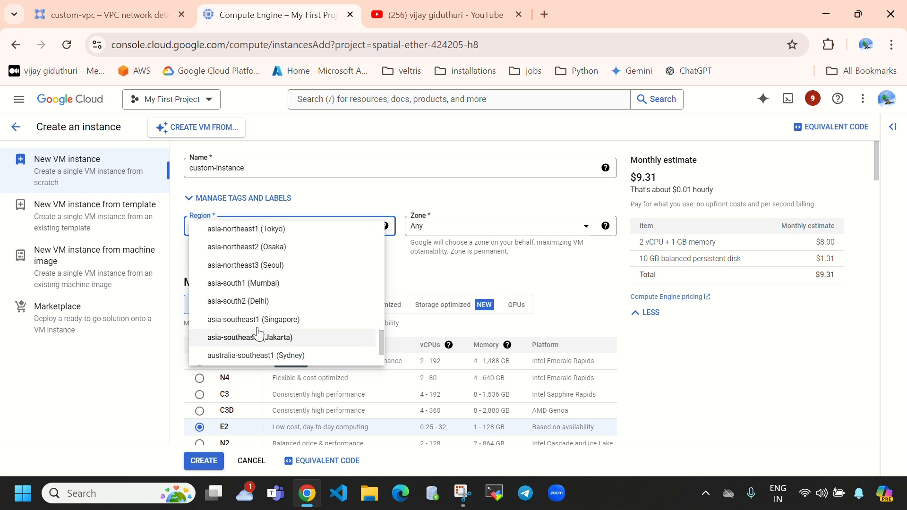
left_click(242, 285)
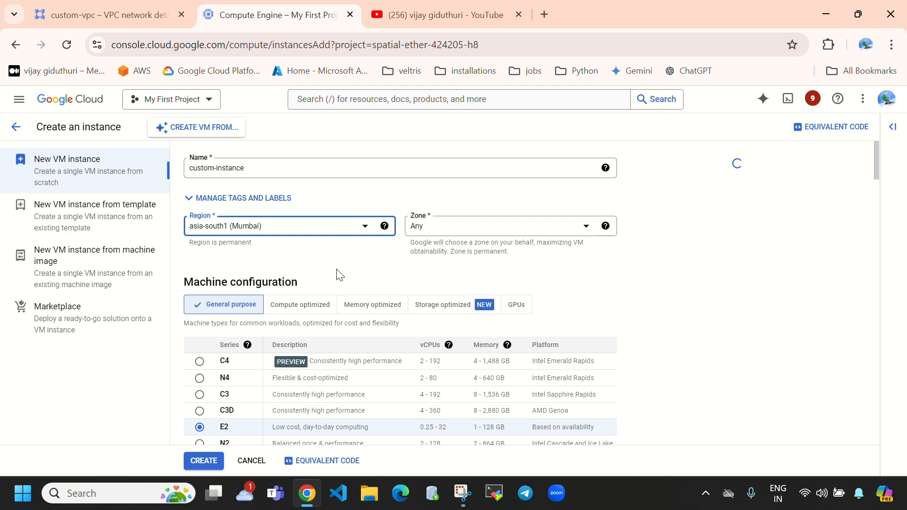
Check the network interface's subnetwork for asia-south1 against the subnets listed in the custom-vpc network details.
scroll(340, 275, "down", 1)
scroll(337, 271, "down", 20)
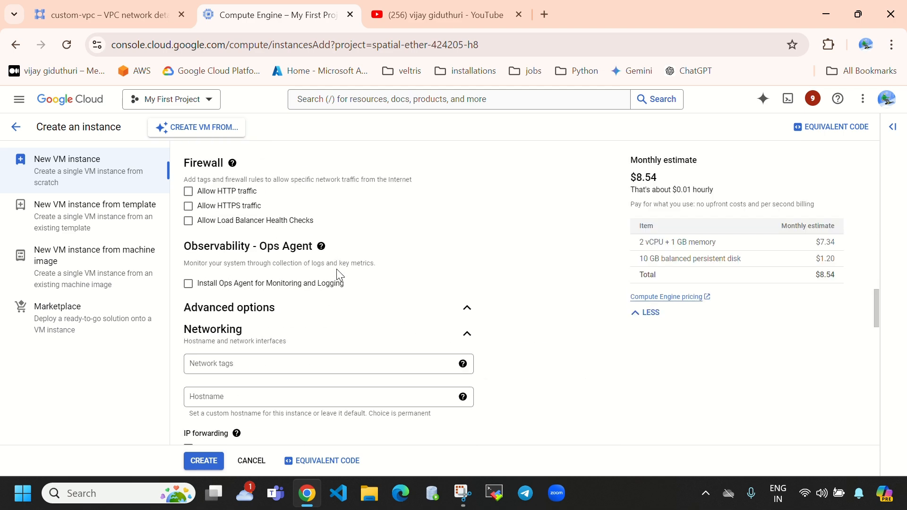
scroll(338, 270, "down", 3)
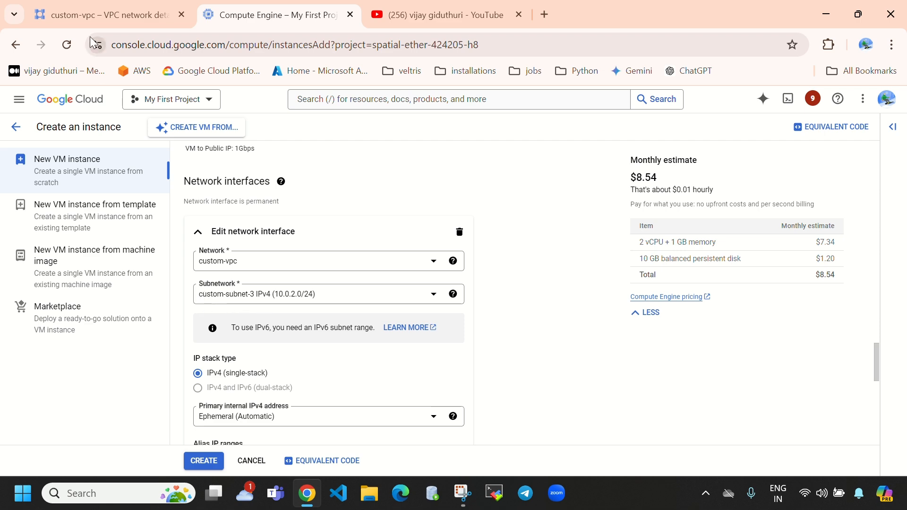
left_click(94, 14)
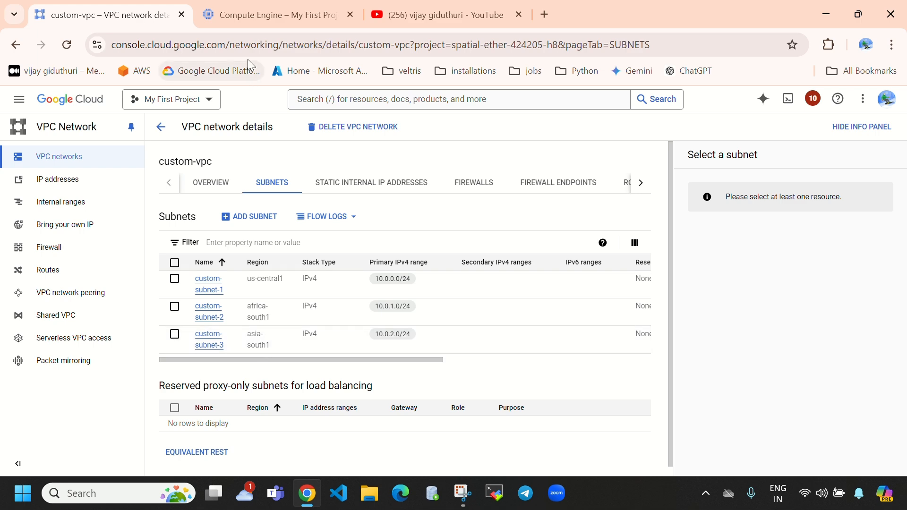
left_click(253, 19)
scroll(329, 310, "up", 1)
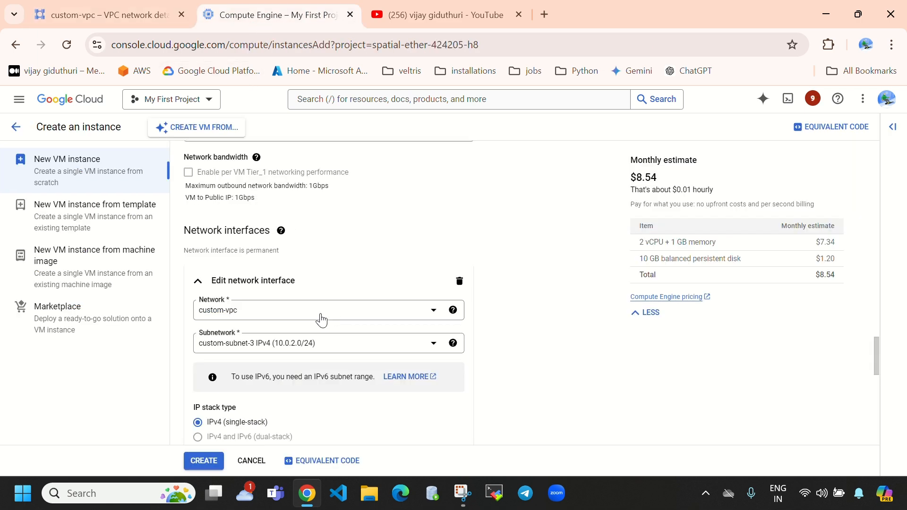
scroll(282, 346, "up", 15)
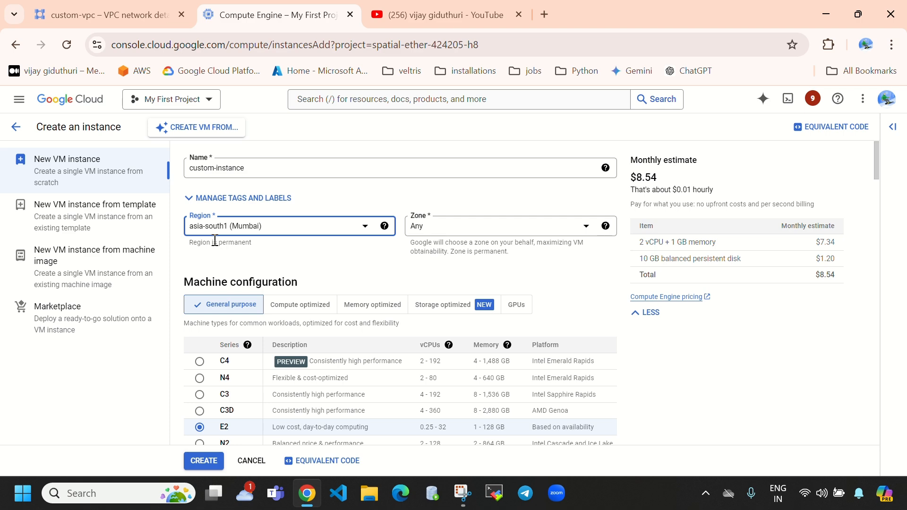
Review the network interface settings of custom-instance once more and create the VM.
scroll(358, 339, "down", 1)
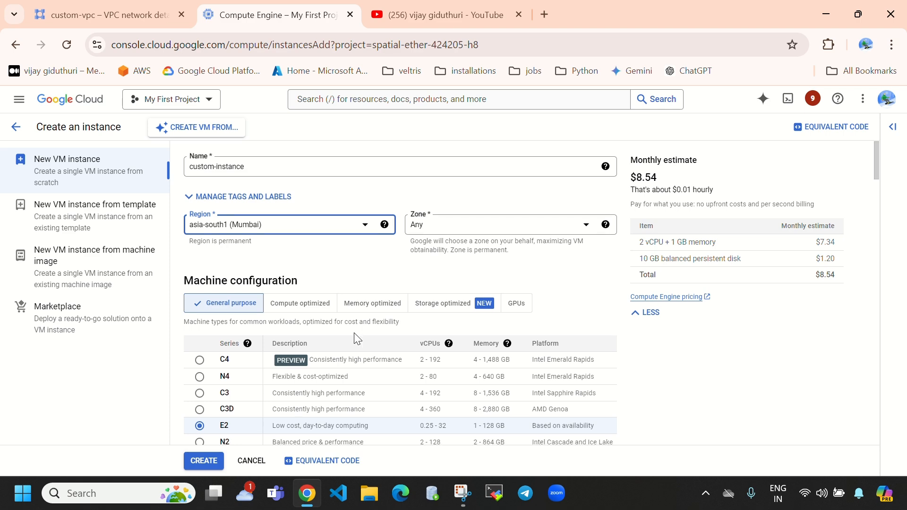
scroll(358, 339, "down", 15)
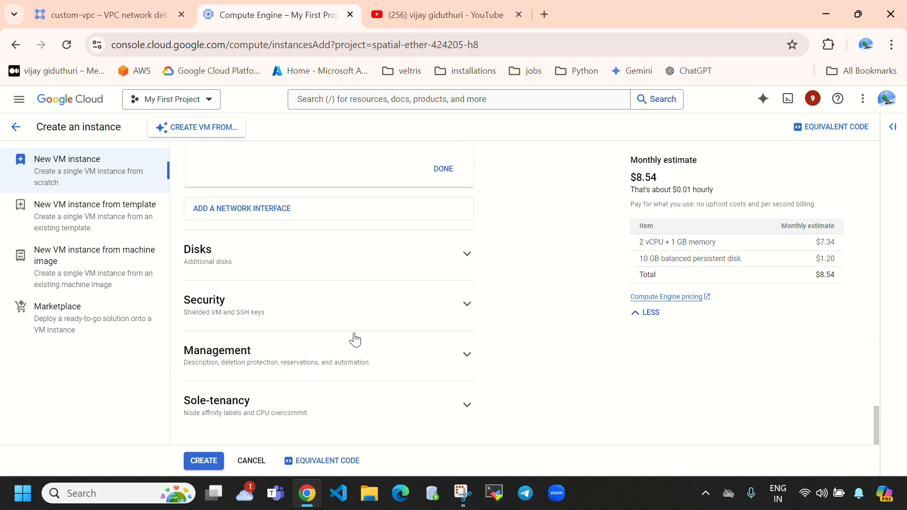
scroll(365, 308, "up", 5)
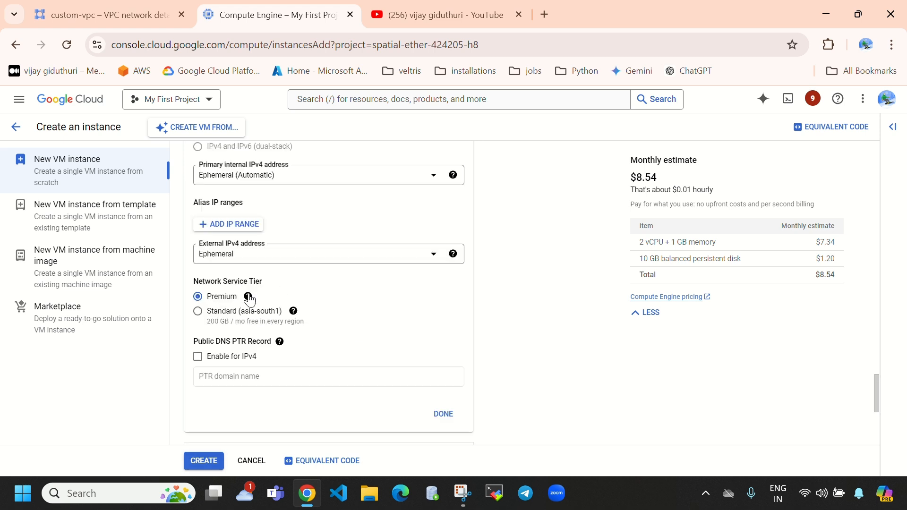
scroll(318, 286, "up", 6)
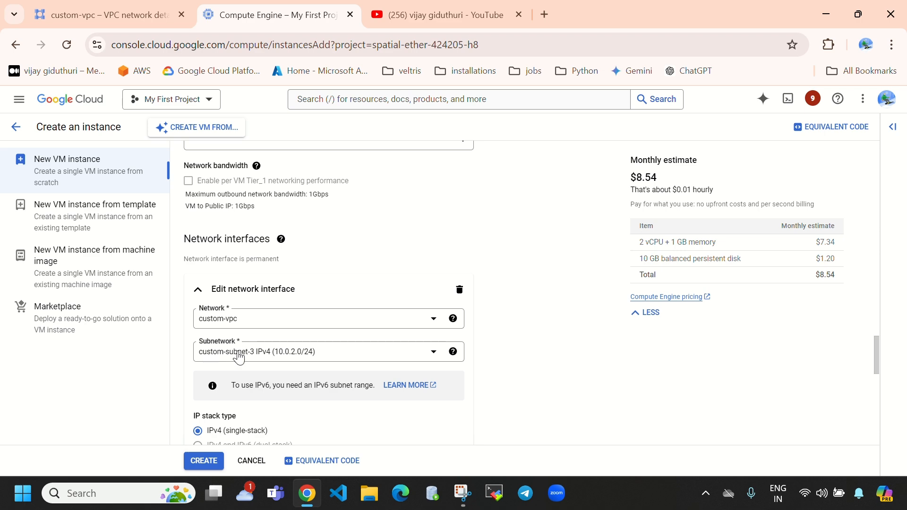
key("ctrl+shift+Tab")
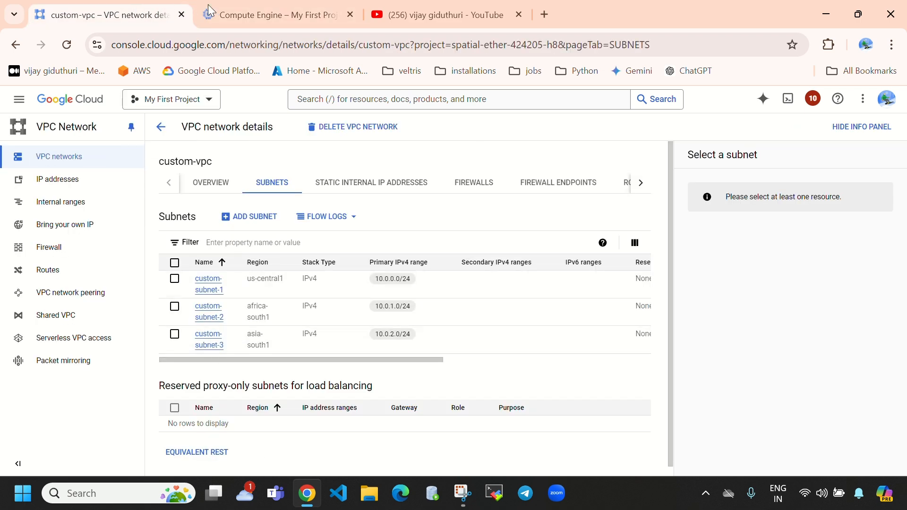
key("ctrl+Tab")
scroll(312, 350, "down", 5)
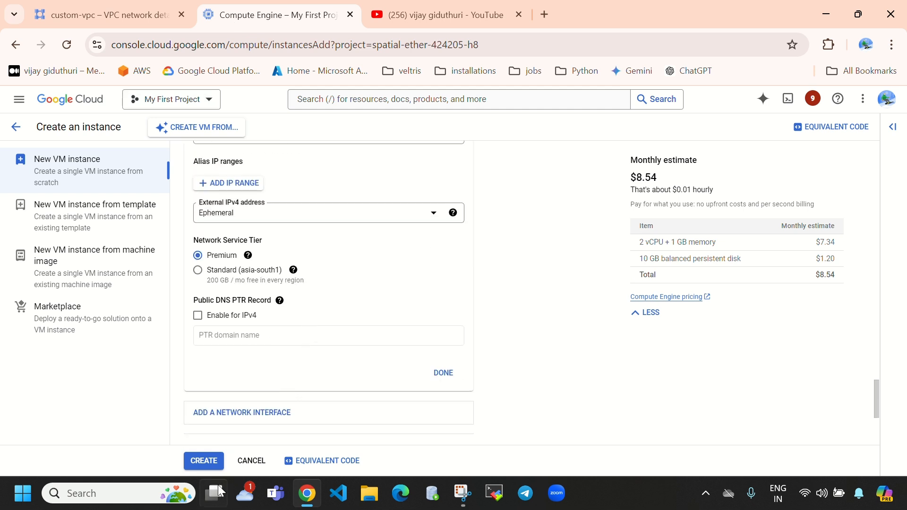
left_click(209, 461)
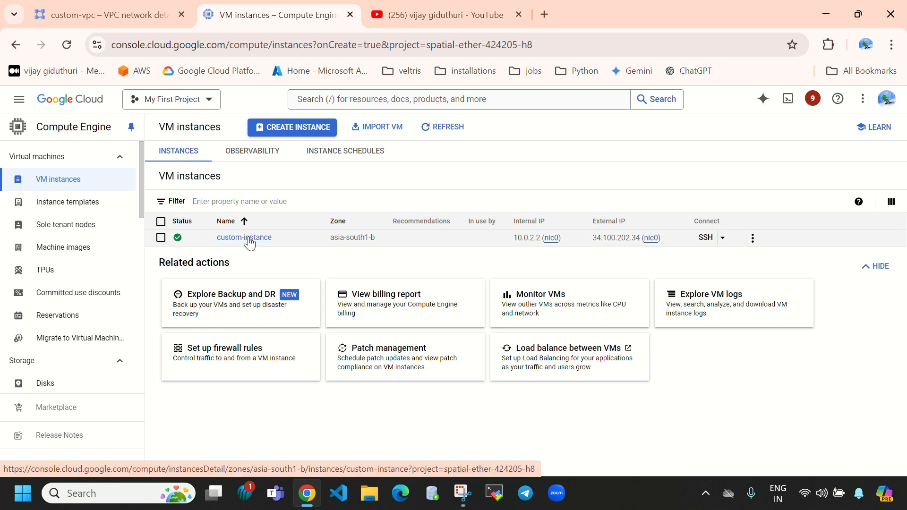
Open the details of custom-instance and examine its basic information, machine type and architecture.
left_click(250, 241)
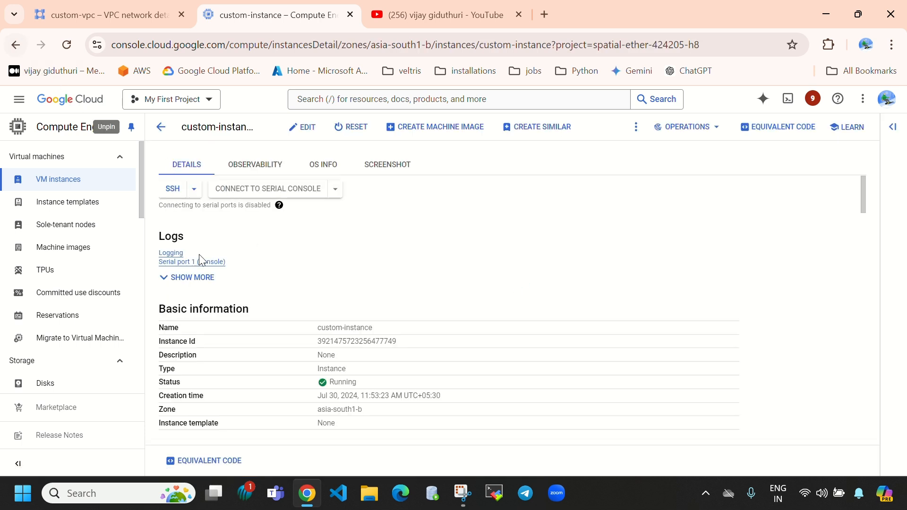
scroll(167, 255, "down", 2)
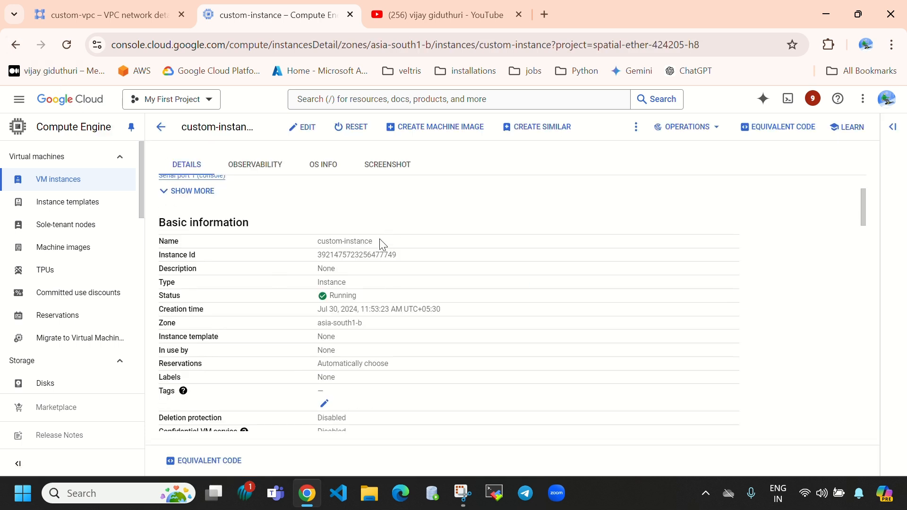
left_click_drag(379, 239, 312, 242)
left_click(403, 257)
left_click_drag(403, 256, 331, 255)
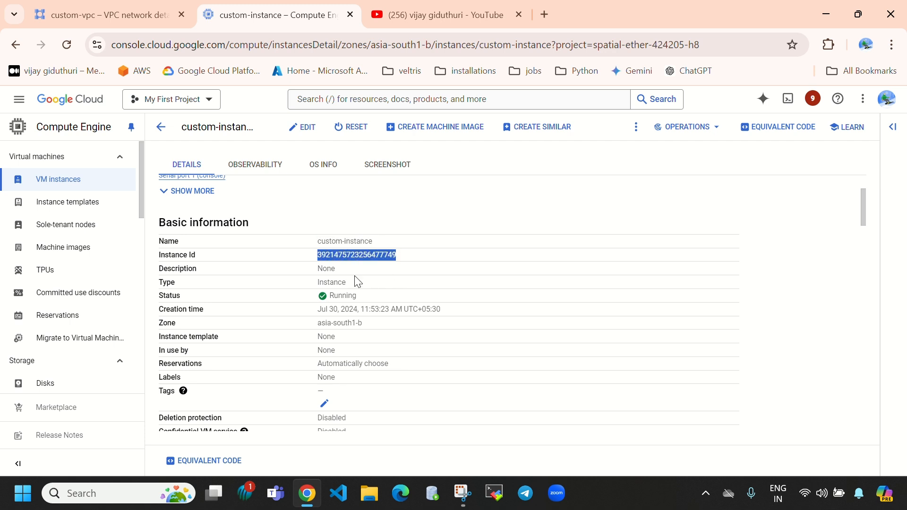
left_click_drag(347, 282, 157, 310)
scroll(480, 365, "down", 6)
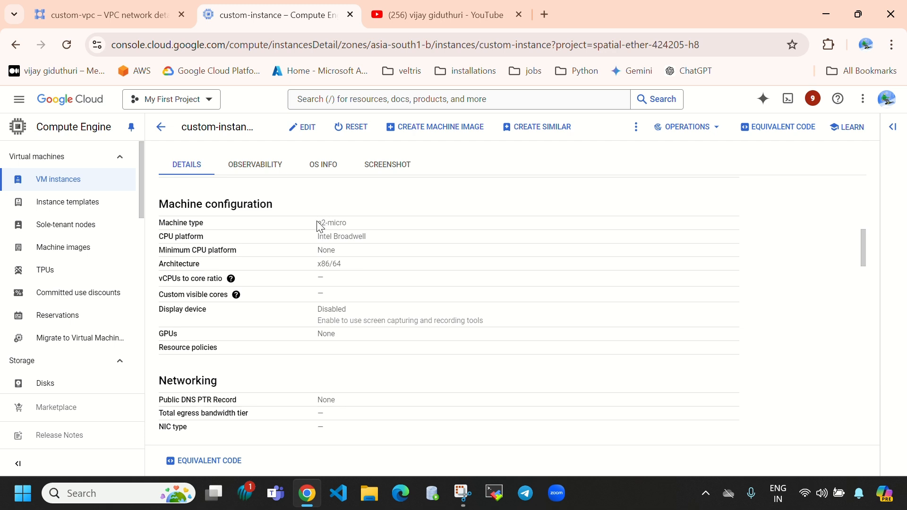
left_click_drag(317, 223, 361, 229)
left_click_drag(314, 265, 361, 266)
Examine the network interfaces, firewall settings and storage in the details of custom-instance.
scroll(411, 348, "down", 7)
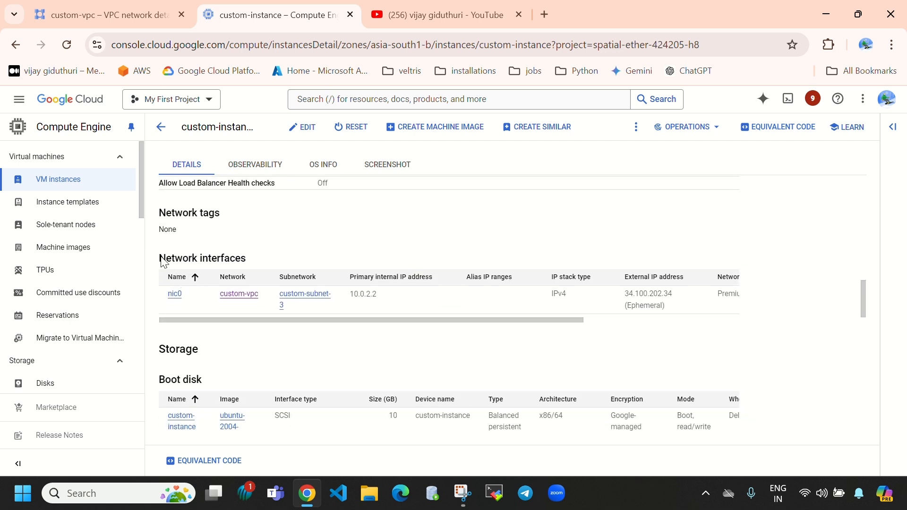
left_click_drag(162, 262, 249, 263)
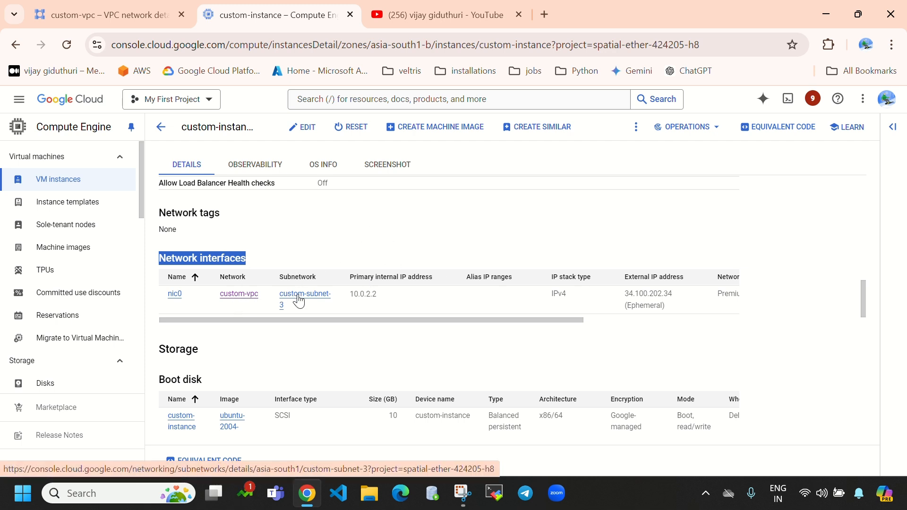
scroll(331, 293, "up", 3)
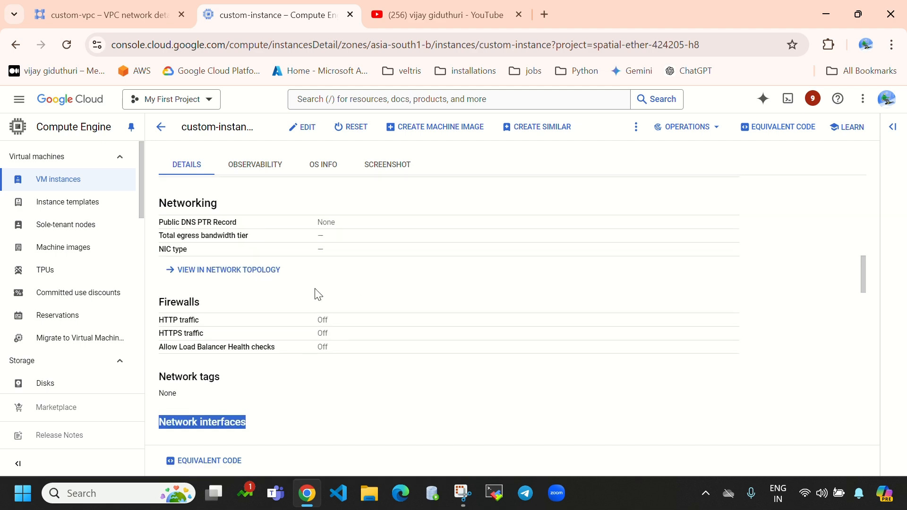
scroll(392, 333, "down", 3)
scroll(393, 332, "down", 3)
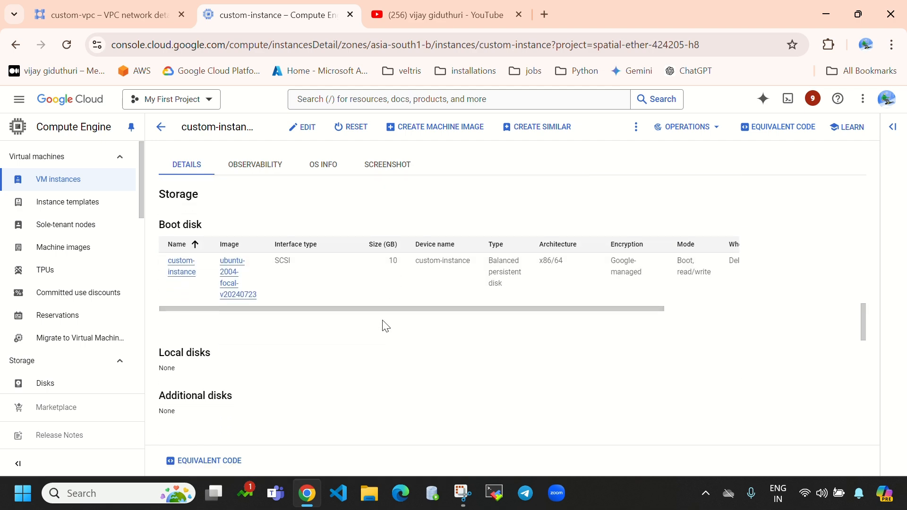
scroll(384, 328, "down", 10)
scroll(384, 326, "up", 15)
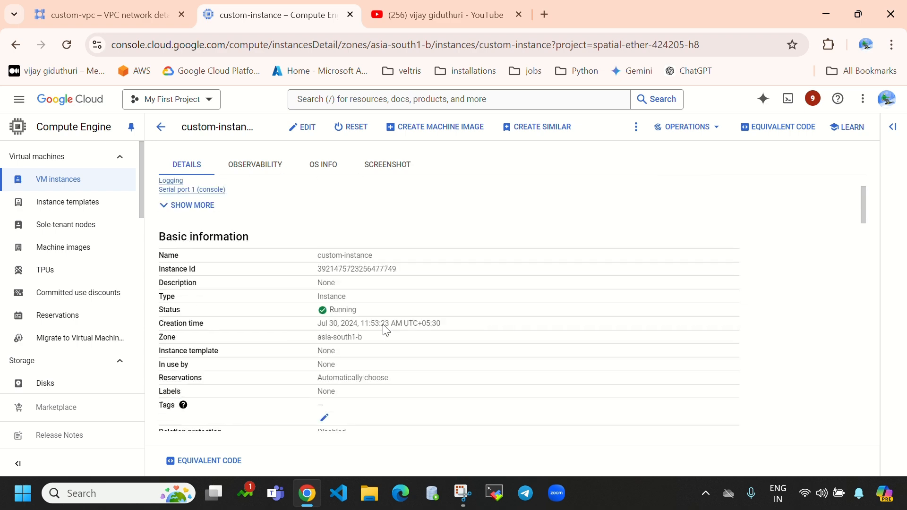
Return to the list of VM instances and start a browser SSH session to custom-instance.
left_click(161, 127)
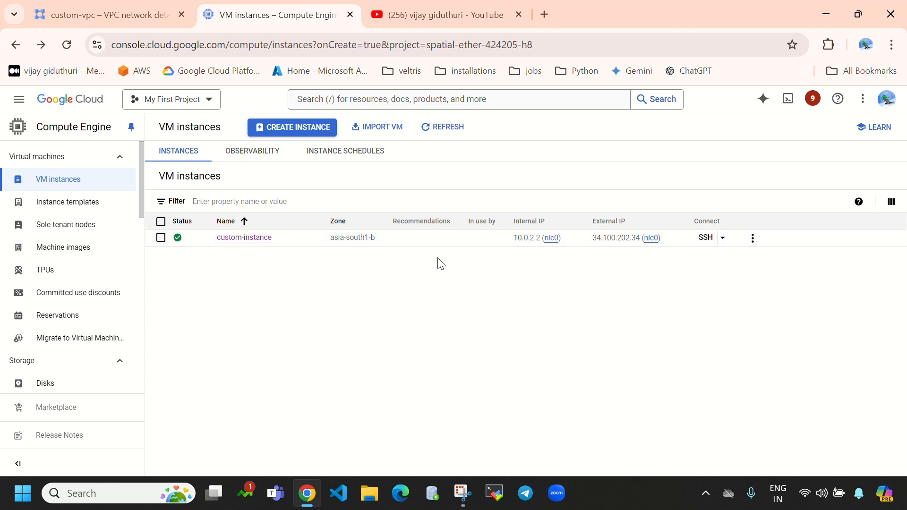
left_click(705, 239)
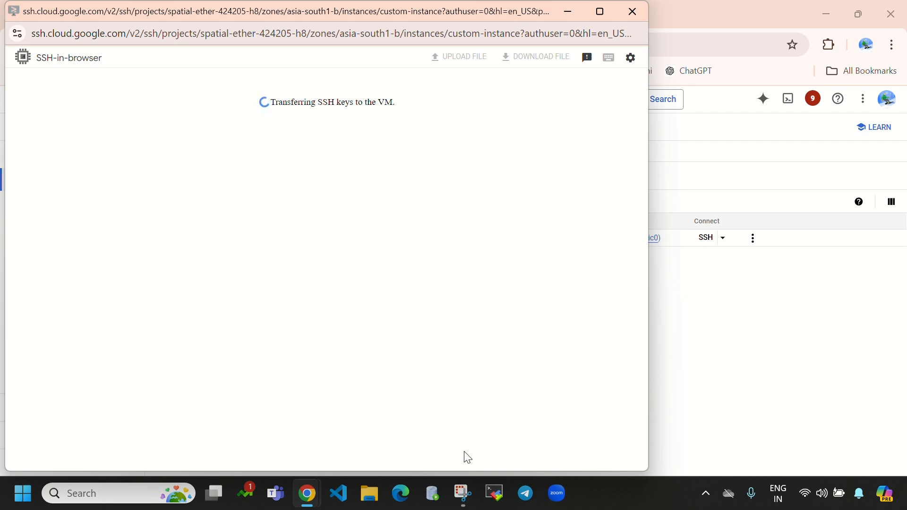
Leave the SSH window and open the firewall rules of custom-vpc in the VPC network details.
mouse_move(316, 497)
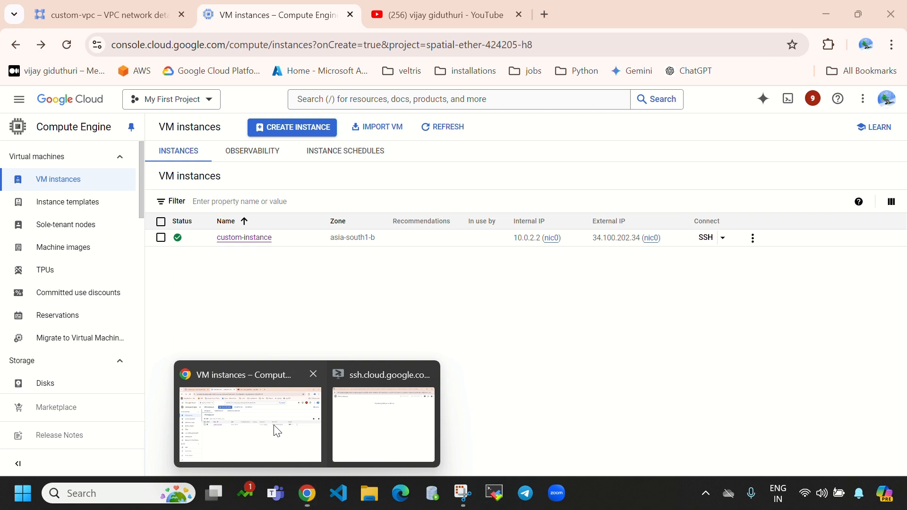
left_click(277, 430)
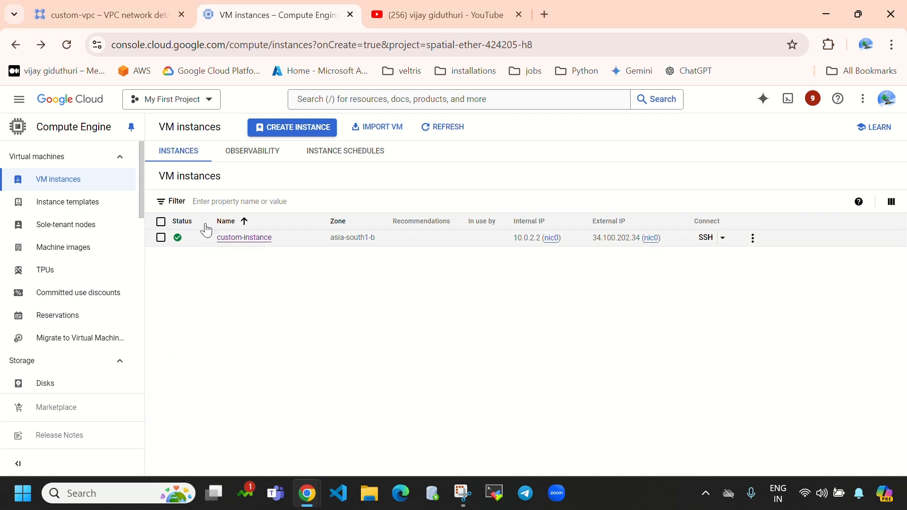
left_click(84, 25)
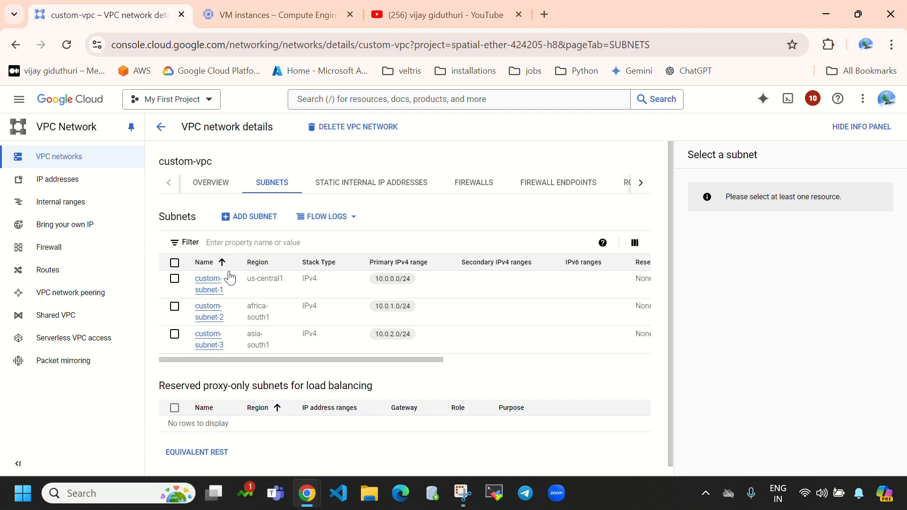
left_click(472, 187)
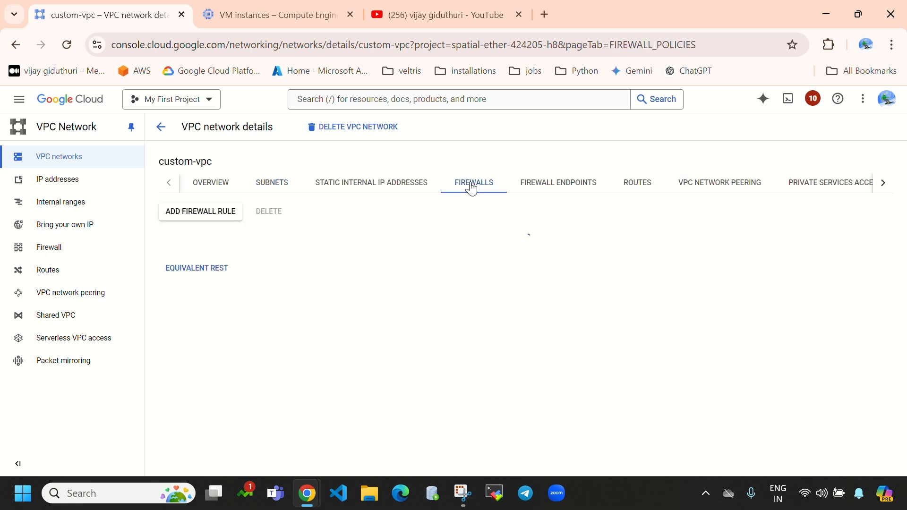
Reopen custom-vpc from the VPC networks list and check its subnets and firewall rules.
left_click(51, 168)
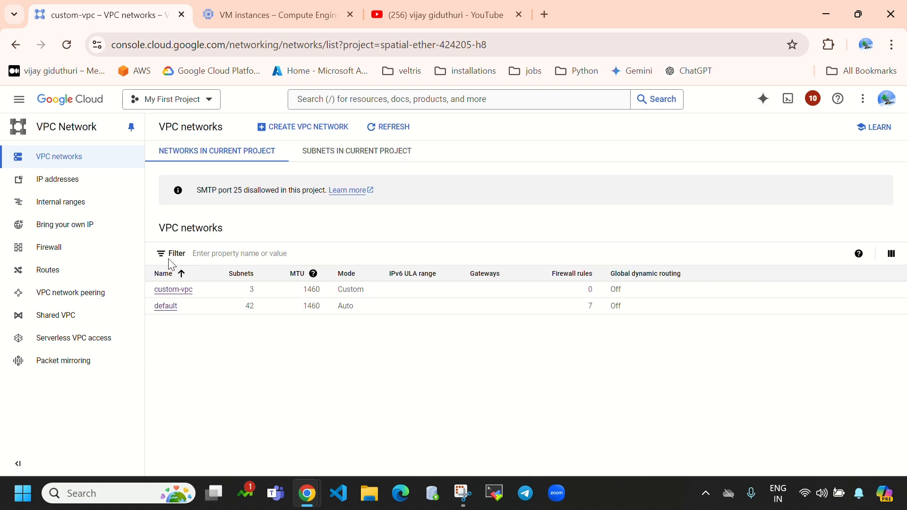
left_click(173, 290)
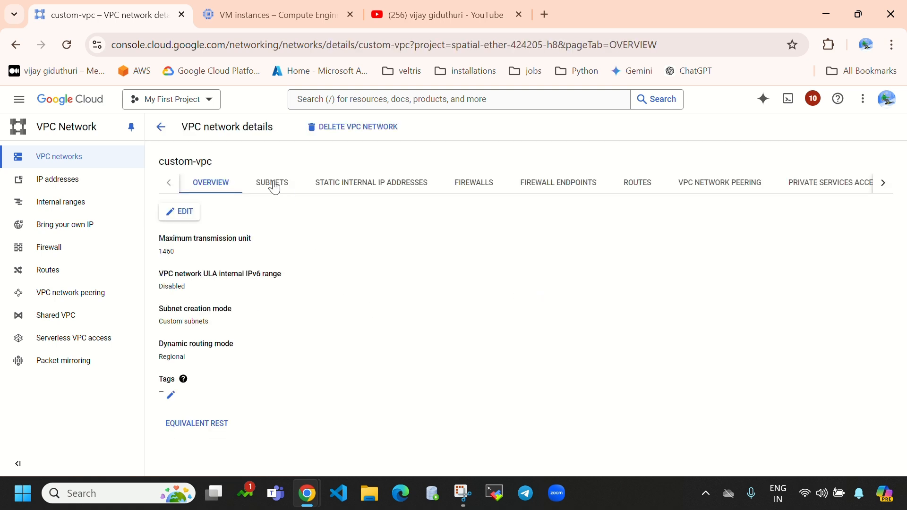
left_click(274, 185)
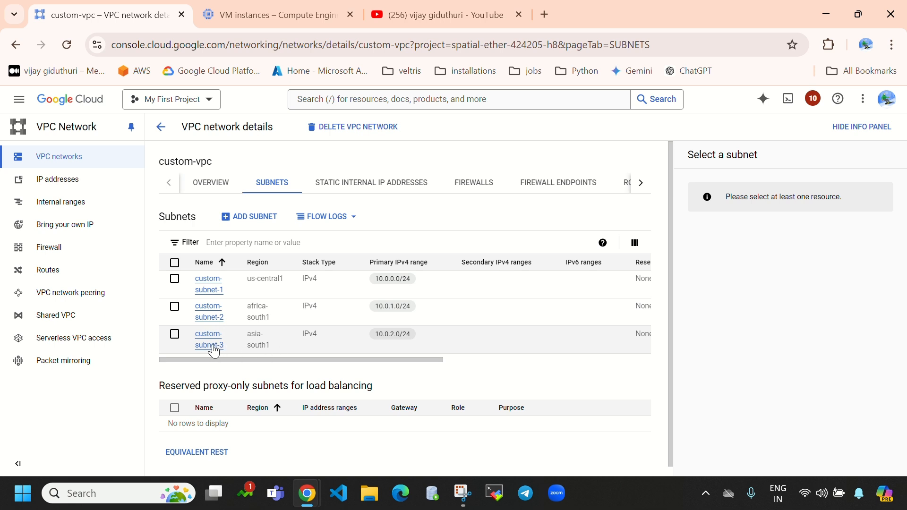
left_click(473, 190)
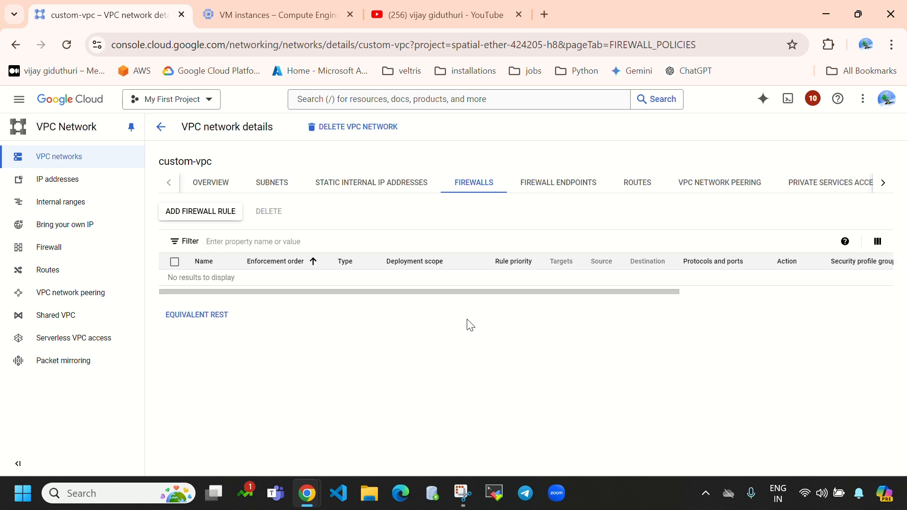
left_click_drag(237, 277, 168, 276)
left_click(350, 352)
Return to the SSH window, authorize SSH-in-browser to connect to custom-instance, and check which port the firewall must allow.
mouse_move(275, 14)
left_mouse_down()
mouse_move(259, 130)
mouse_move(289, 52)
mouse_move(289, 21)
mouse_move(261, 19)
left_mouse_up()
mouse_move(302, 481)
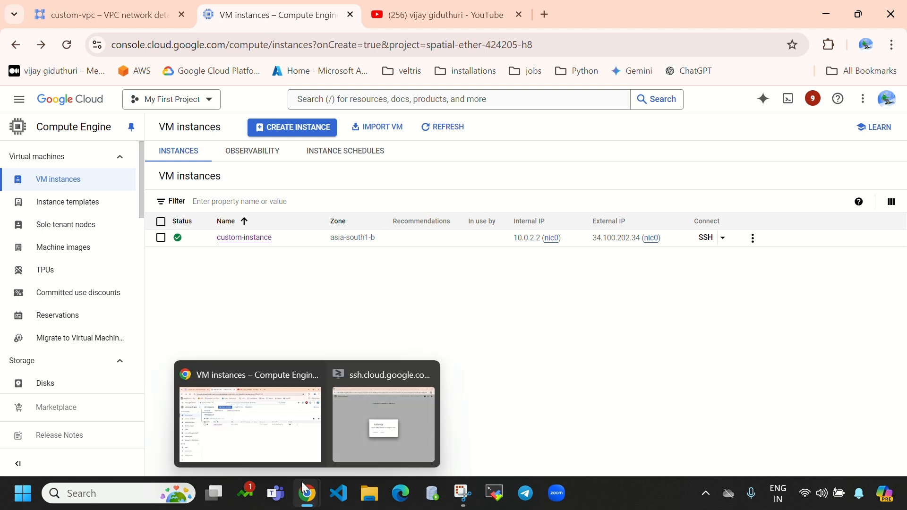
left_click(370, 425)
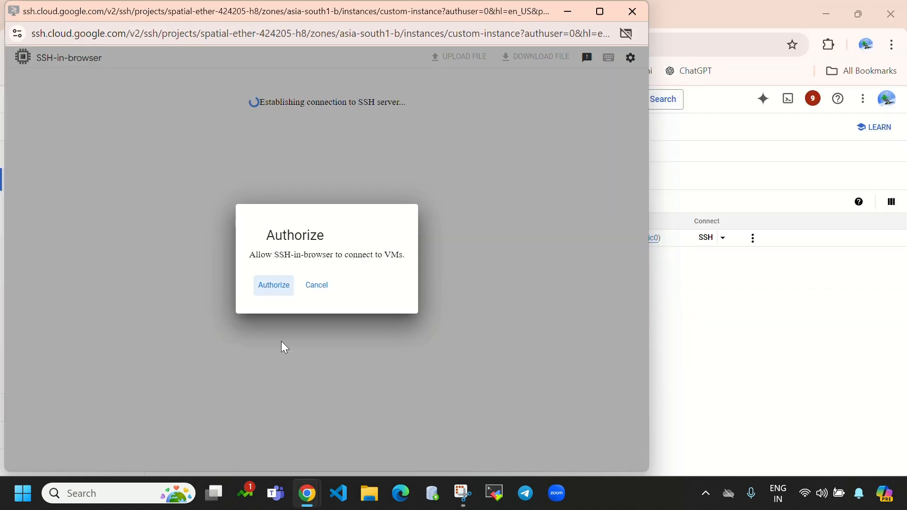
left_click(260, 289)
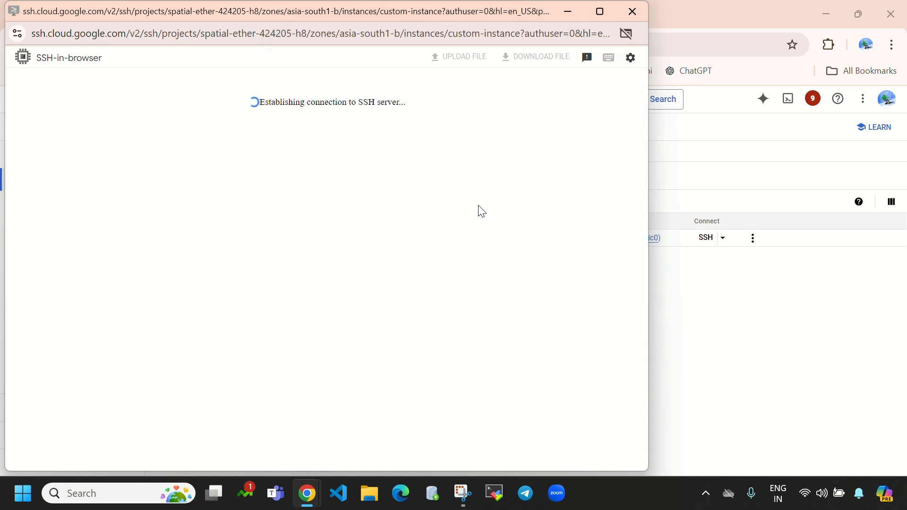
left_click_drag(258, 102, 401, 100)
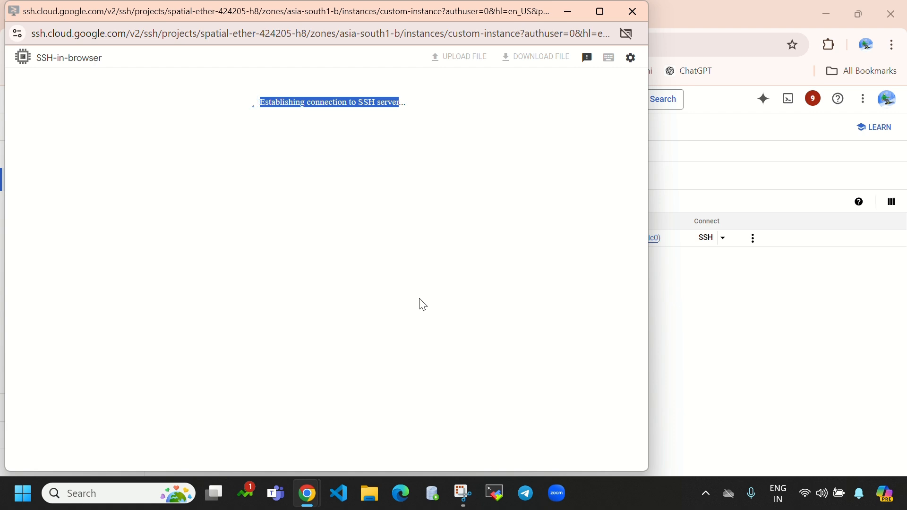
left_click(431, 200)
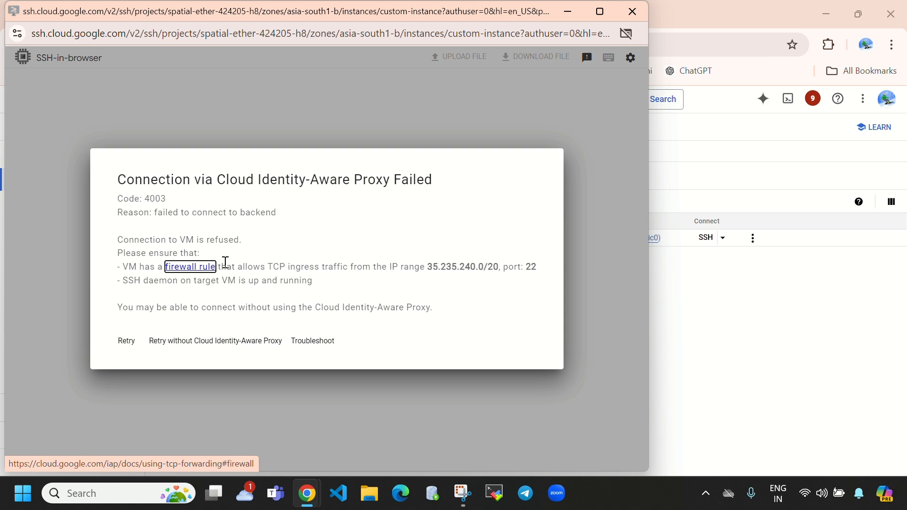
left_click_drag(504, 267, 541, 271)
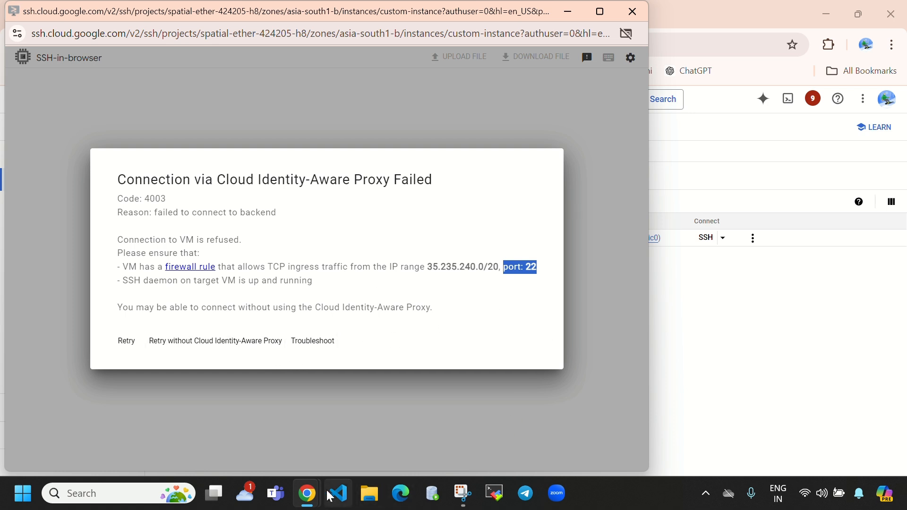
Go back to the firewall rules of custom-vpc and start adding a firewall rule.
mouse_move(307, 493)
left_click(255, 421)
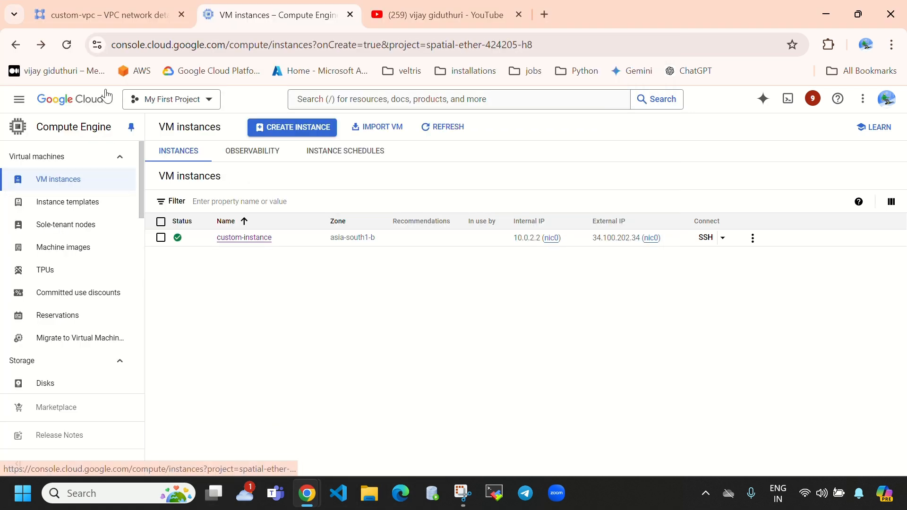
left_click(97, 18)
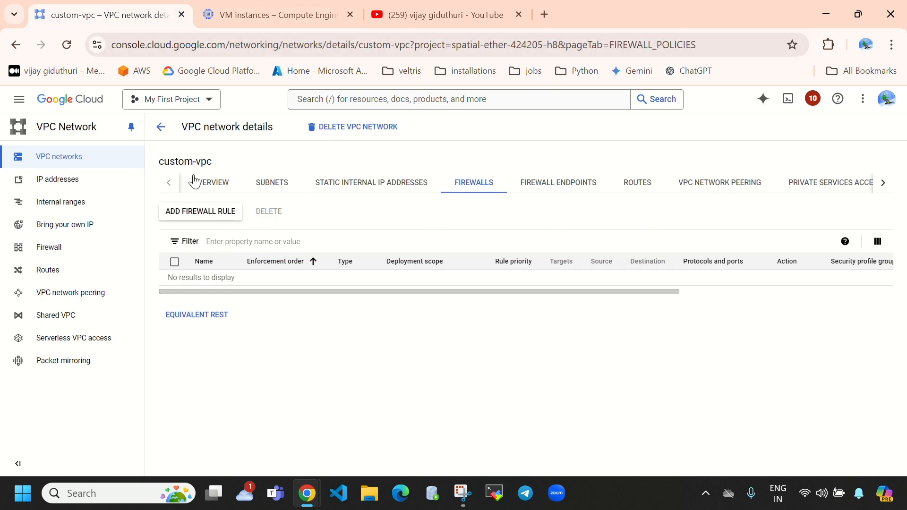
left_click(64, 160)
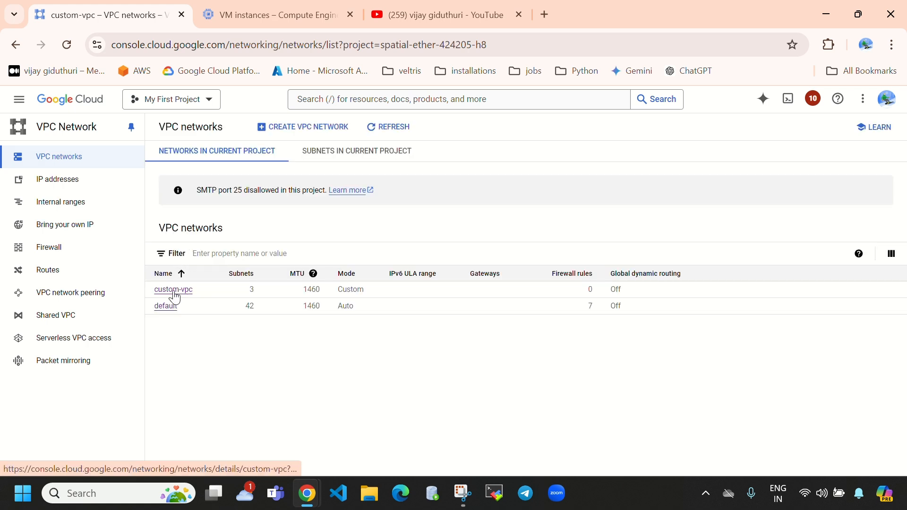
left_click(174, 290)
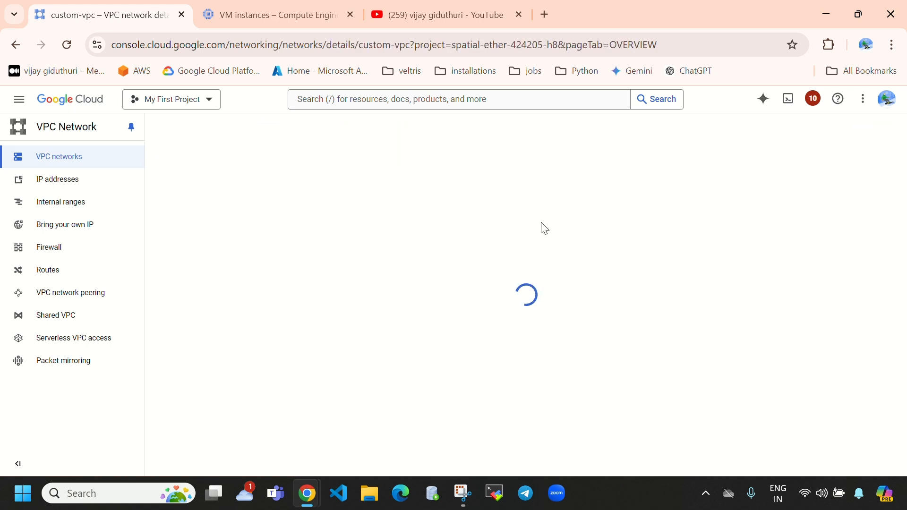
left_click(483, 181)
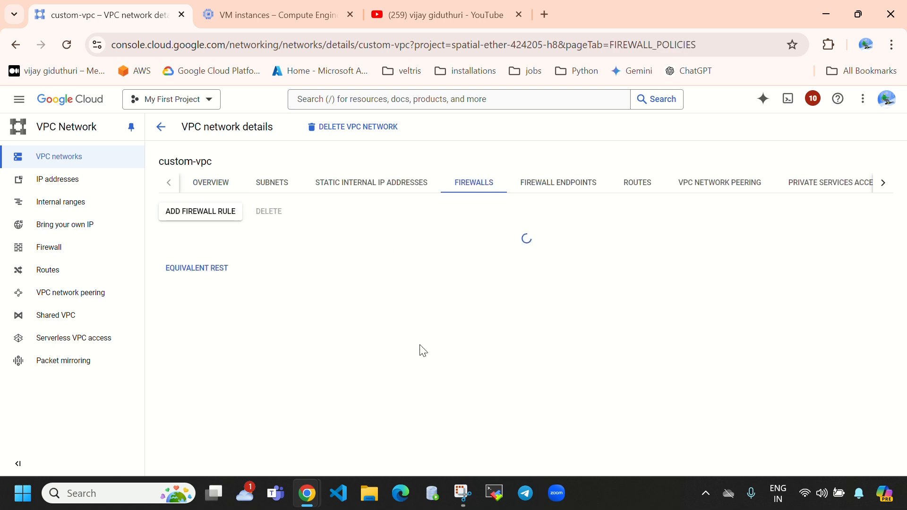
left_click(196, 212)
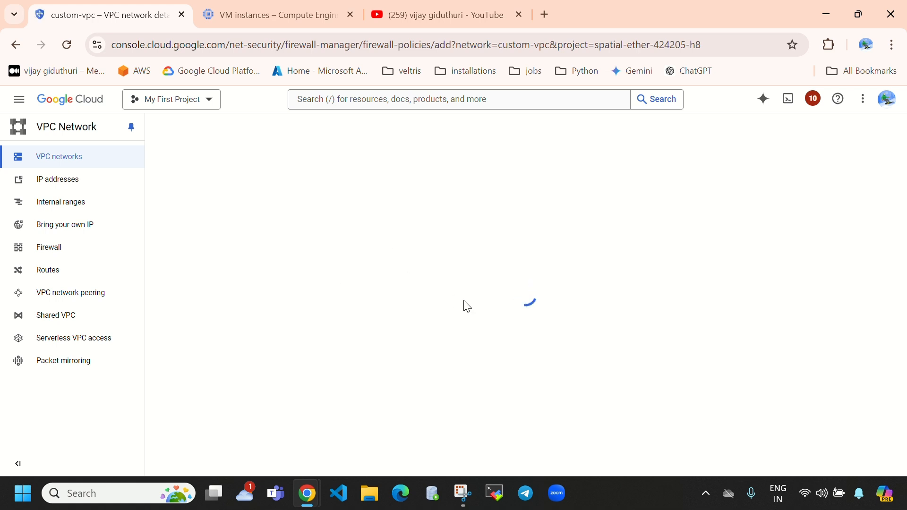
Name the firewall rule ssh and review its logs, network, priority and traffic direction settings.
left_click(310, 199)
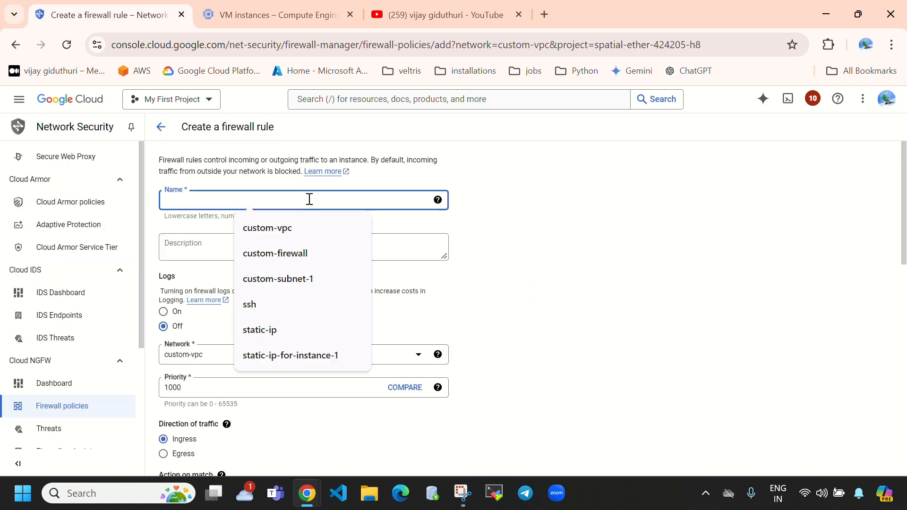
type("defsu")
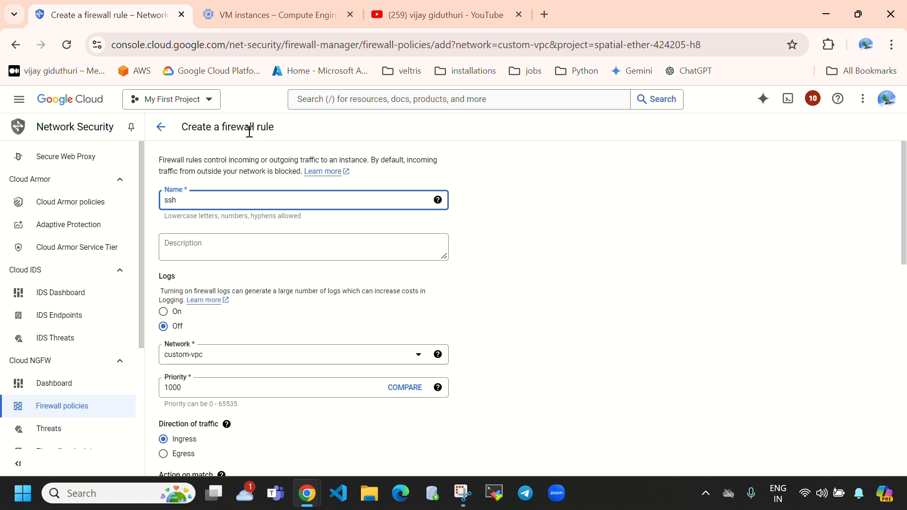
double_click(195, 203)
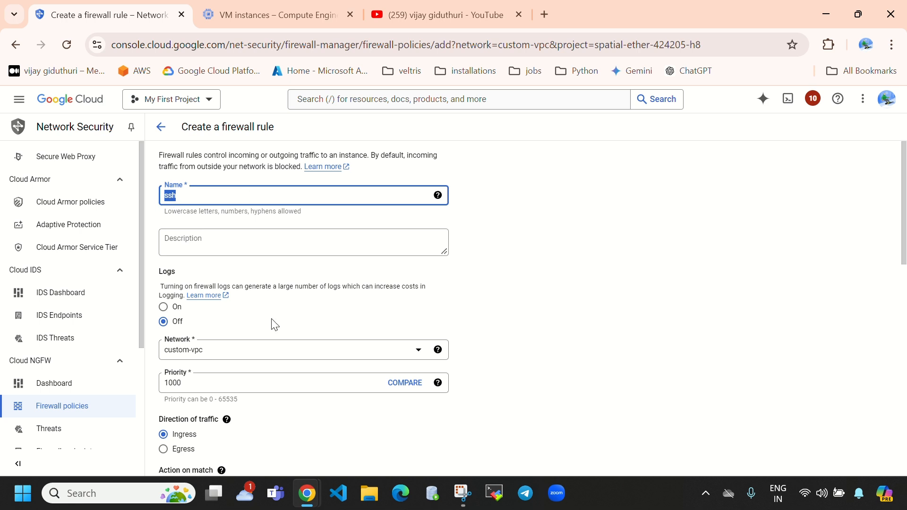
scroll(269, 317, "down", 1)
scroll(229, 288, "down", 1)
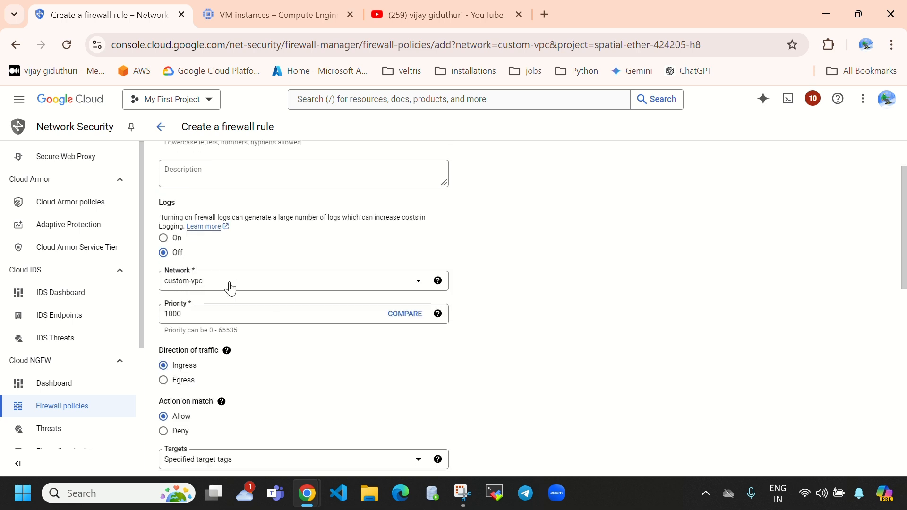
scroll(208, 244, "up", 2)
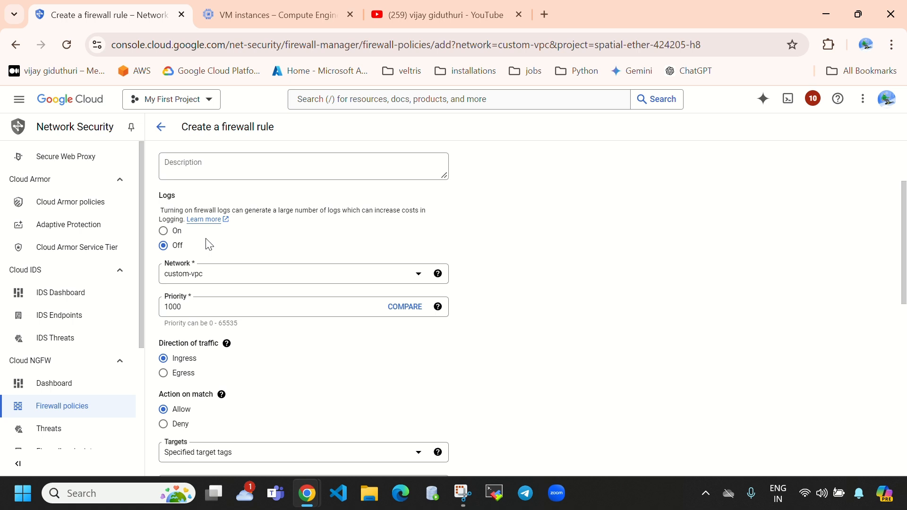
scroll(217, 288, "down", 1)
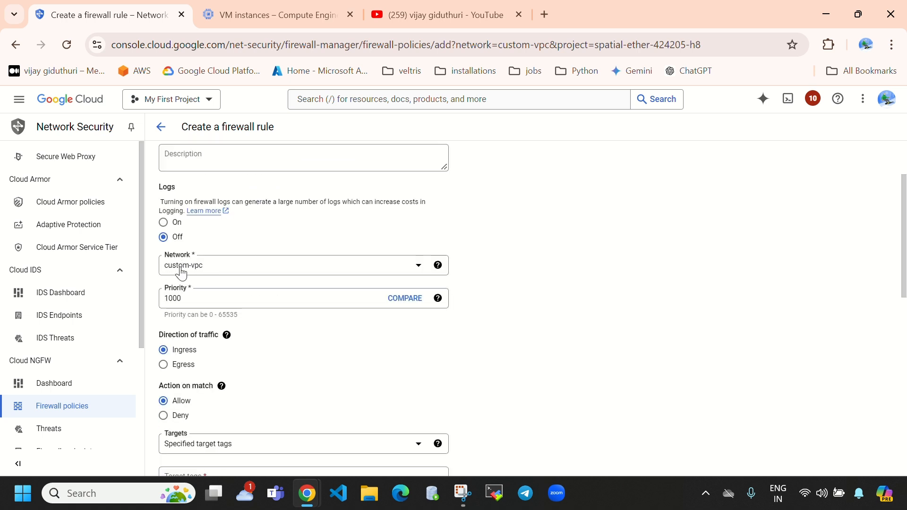
scroll(252, 360, "down", 2)
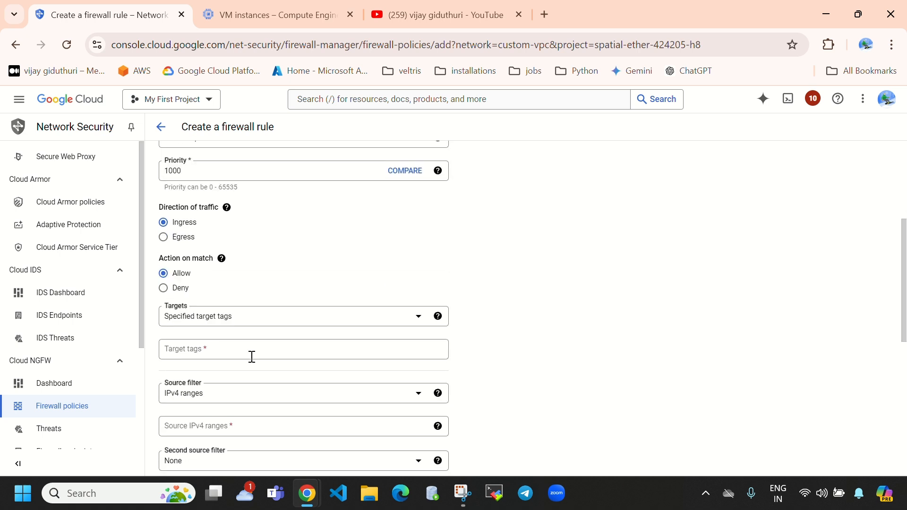
Target all instances in the network and set the rule's source IPv4 range to 0.0.0.0/0.
scroll(252, 357, "down", 1)
left_click(232, 245)
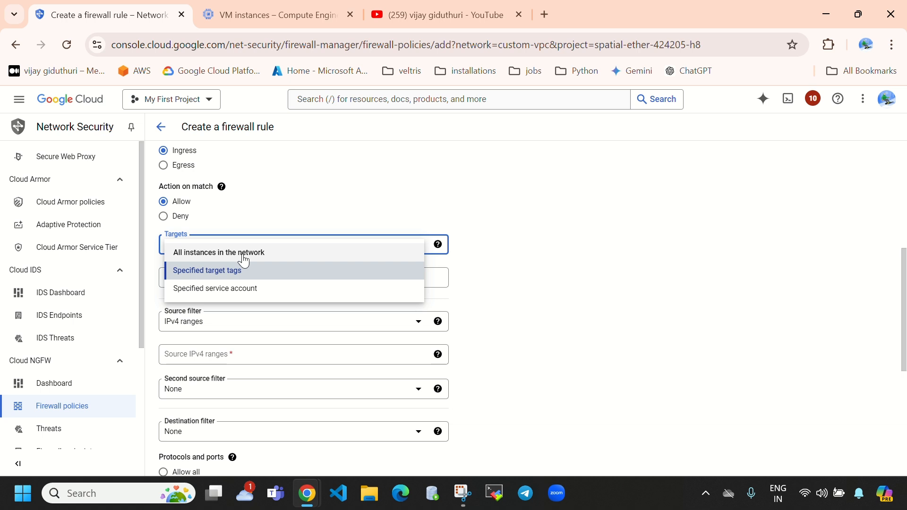
left_click(244, 255)
scroll(302, 289, "down", 1)
left_click(247, 286)
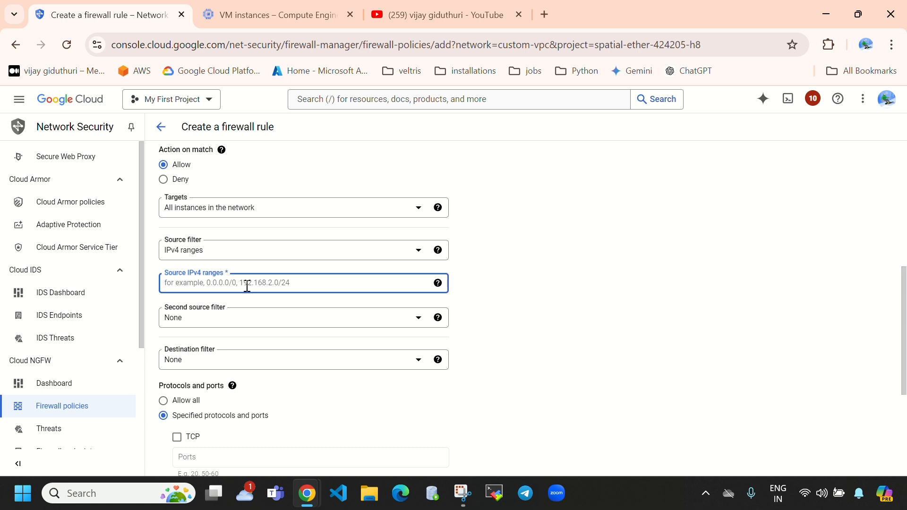
type("0.0.0.0/0")
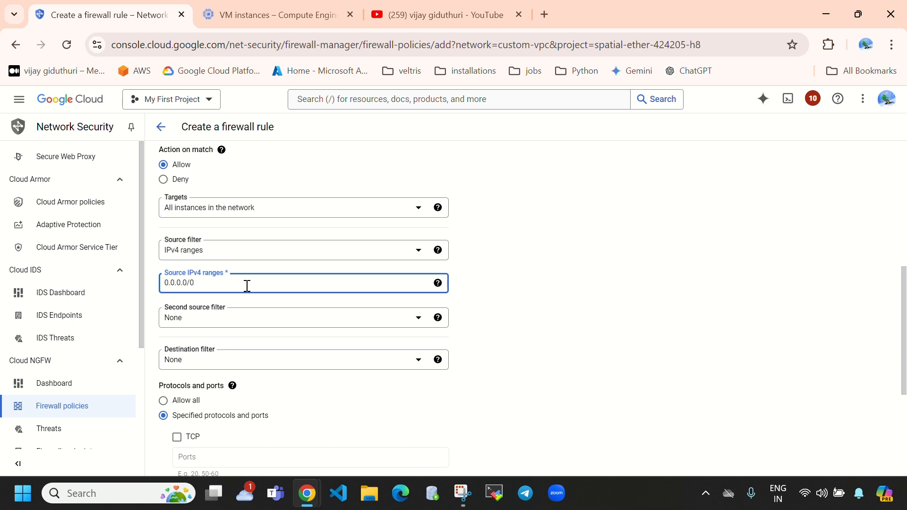
key("ctrl+a")
Restrict the rule to specified protocols and ports, allowing TCP port 22.
scroll(260, 300, "down", 2)
scroll(263, 303, "down", 1)
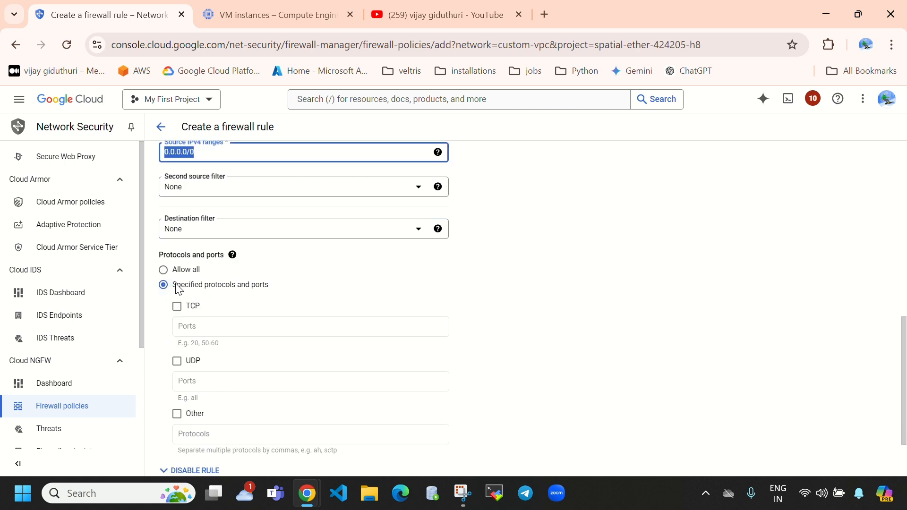
left_click(164, 269)
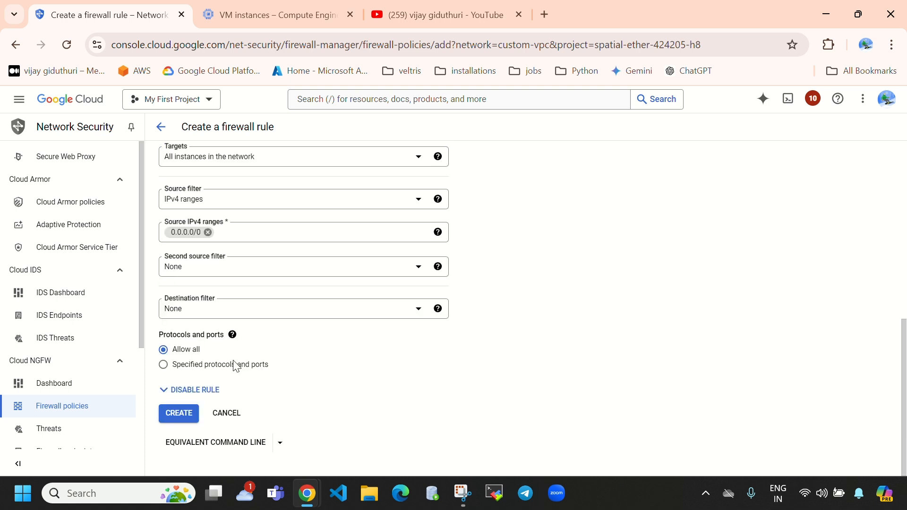
left_click(163, 365)
scroll(263, 371, "down", 2)
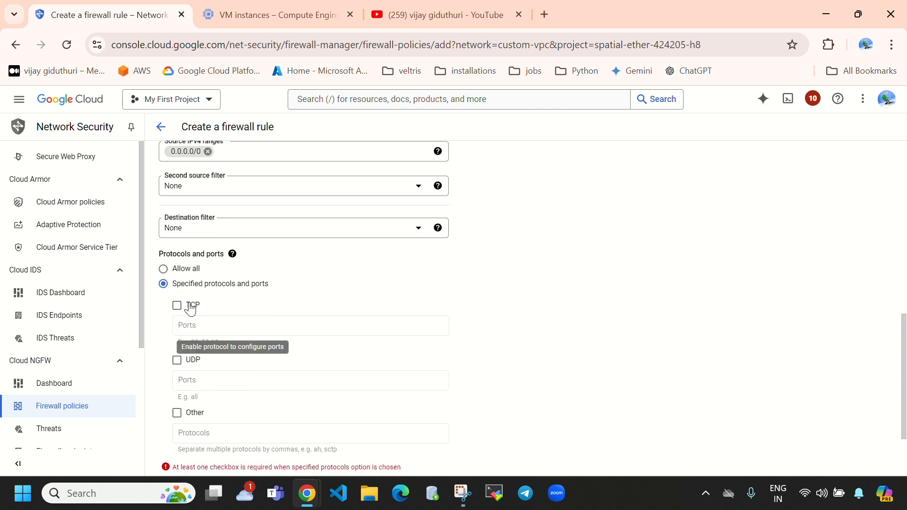
left_click(177, 309)
left_click(199, 322)
type("22")
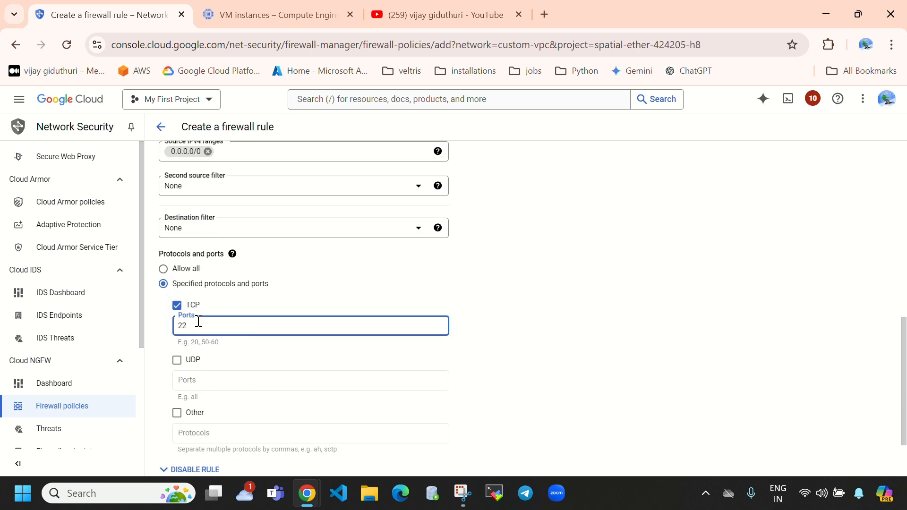
left_click_drag(203, 324, 178, 326)
left_click(262, 342)
Create the ssh firewall rule with the configured settings.
scroll(260, 345, "down", 1)
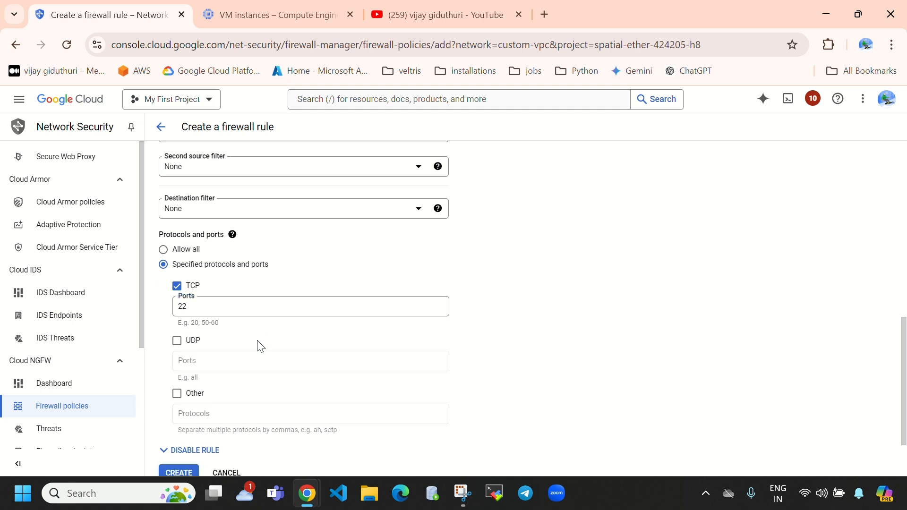
scroll(261, 348, "down", 1)
left_click(183, 414)
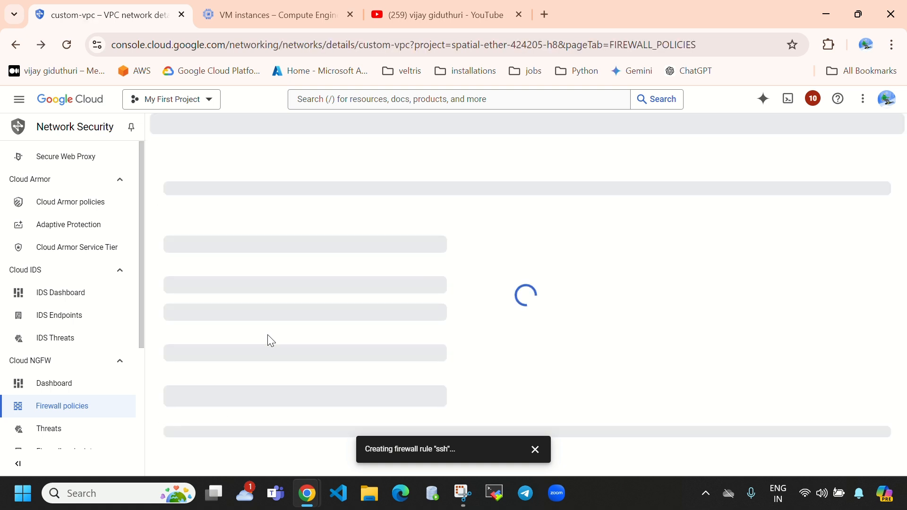
Switch back to the SSH window of custom-instance and retry the connection.
left_click(255, 24)
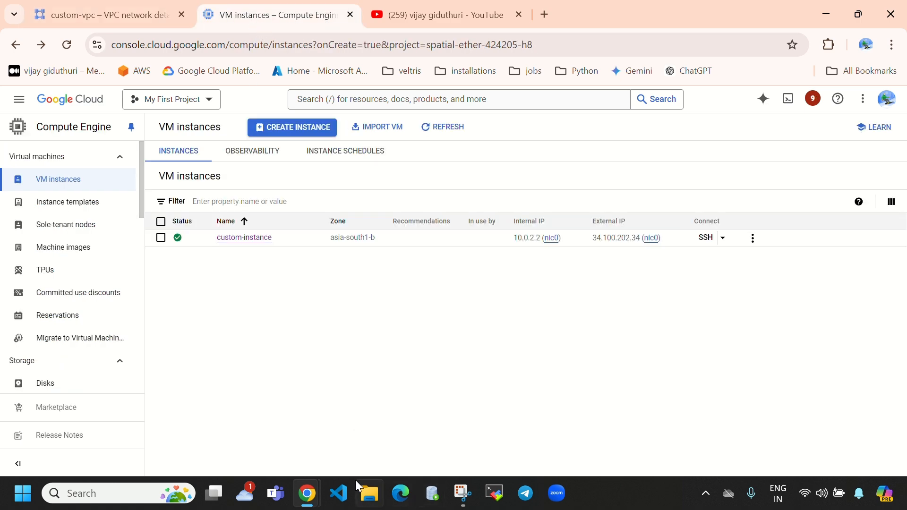
mouse_move(307, 493)
left_click(376, 432)
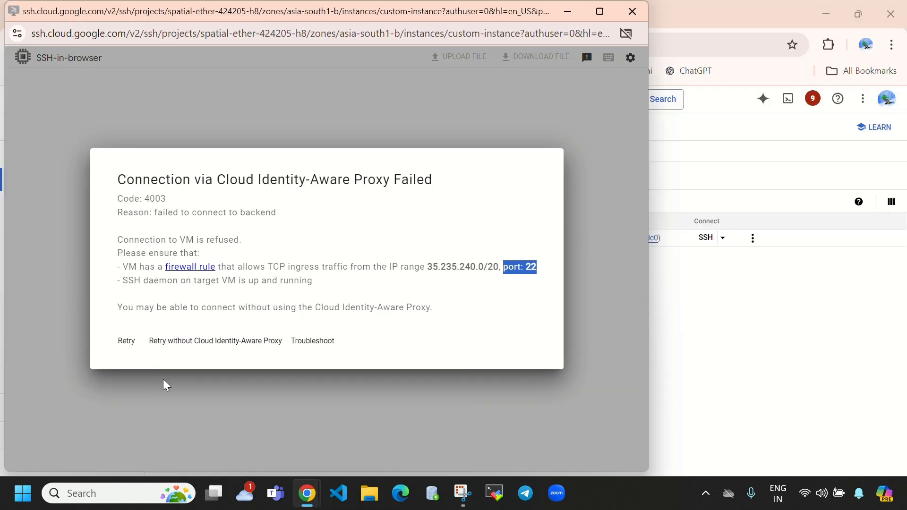
left_click(125, 344)
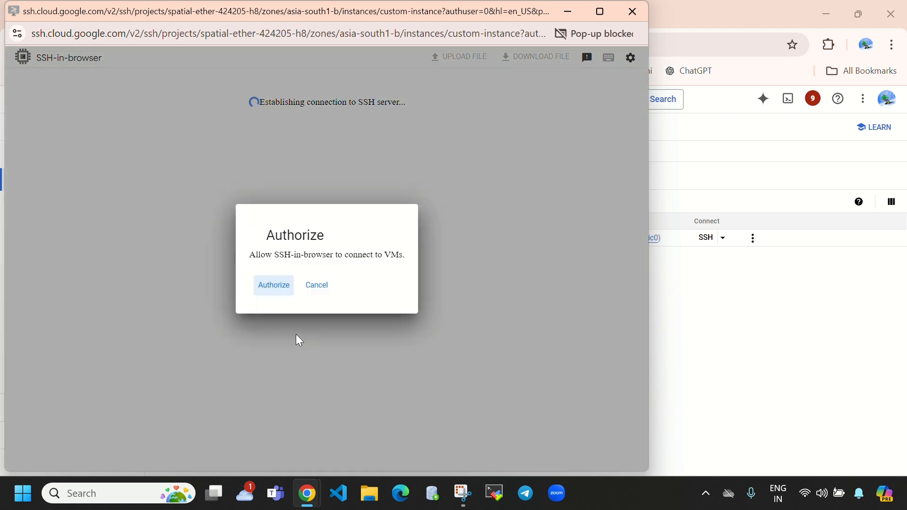
Authorize SSH-in-browser to connect to custom-instance.
left_click(267, 291)
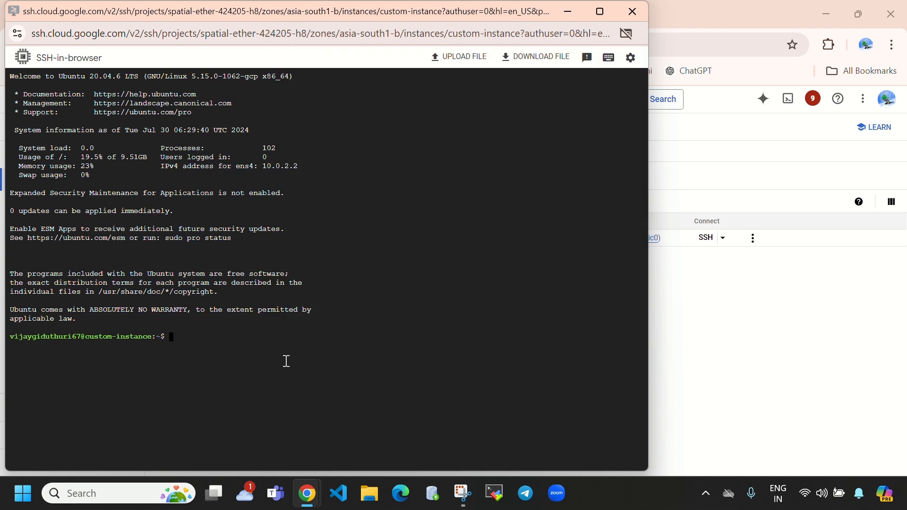
Return to custom-vpc's firewall rules, expand vpc-firewall-rules, and examine the ssh rule's allowed protocols and ports.
mouse_move(307, 494)
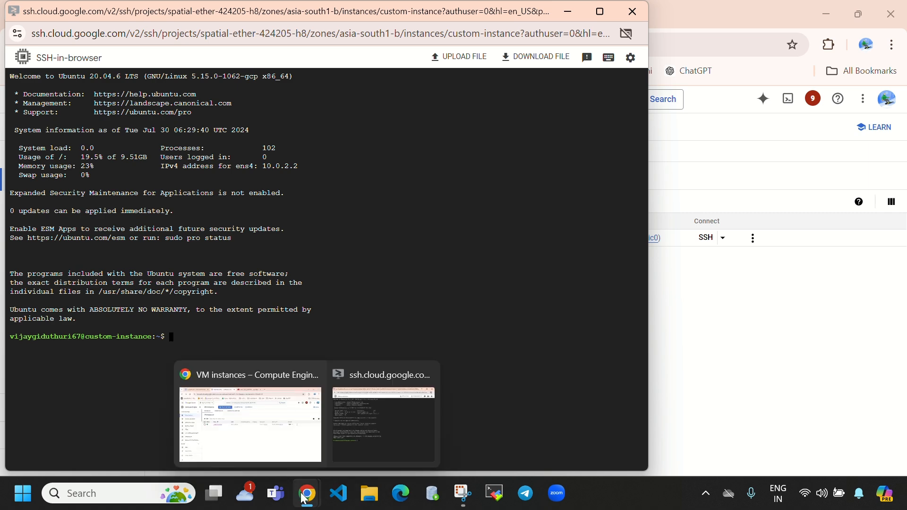
left_click(257, 433)
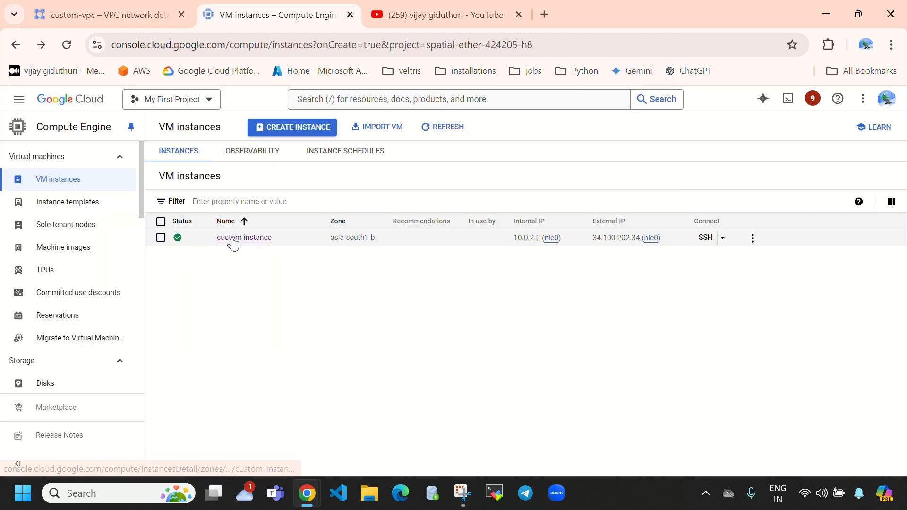
left_click(134, 12)
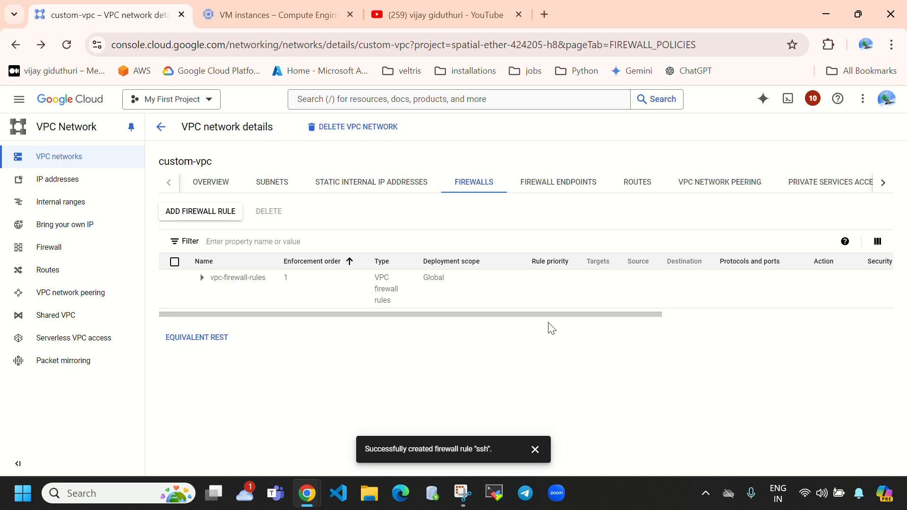
left_click_drag(538, 315, 587, 315)
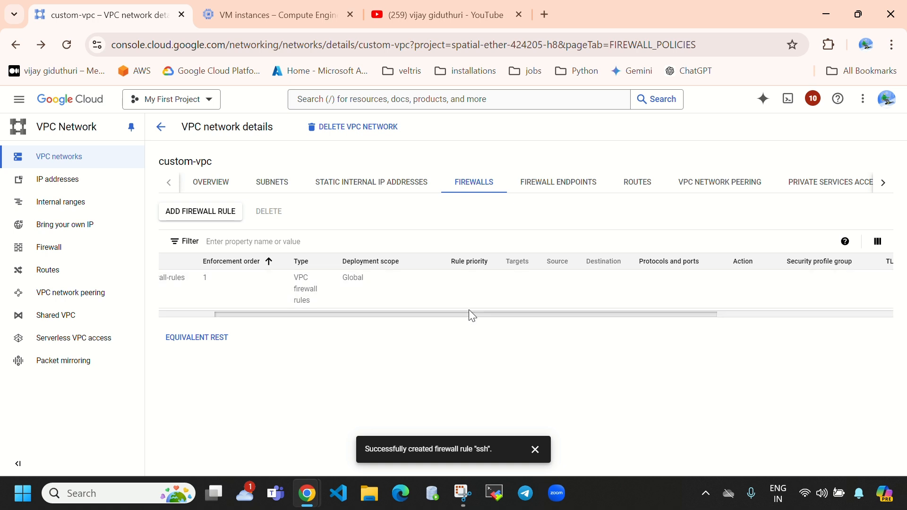
left_click_drag(470, 313, 314, 312)
left_click(202, 278)
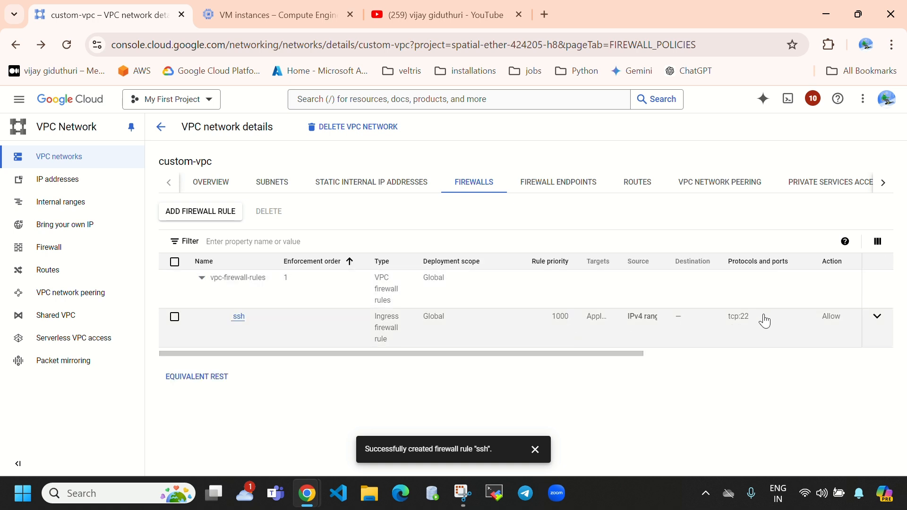
left_click_drag(765, 321, 725, 320)
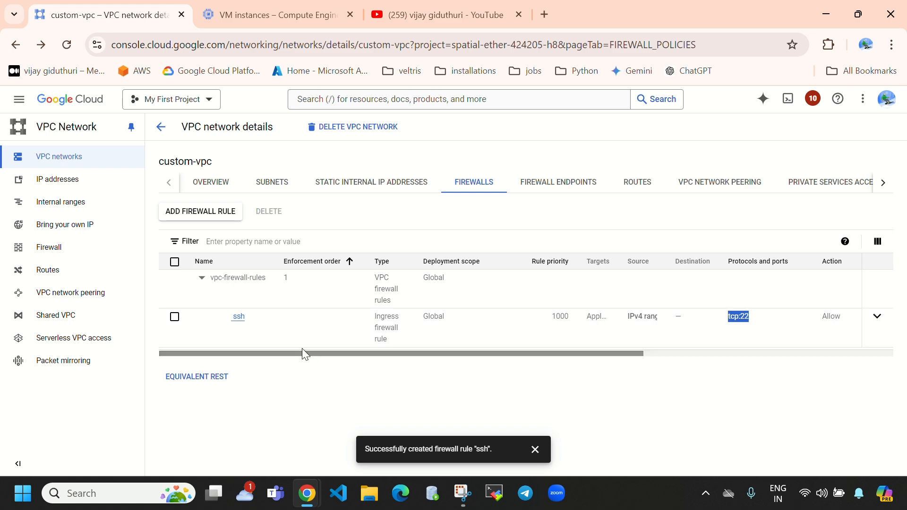
Switch back to custom-instance's SSH session and update the package lists with sudo apt update -y.
mouse_move(313, 494)
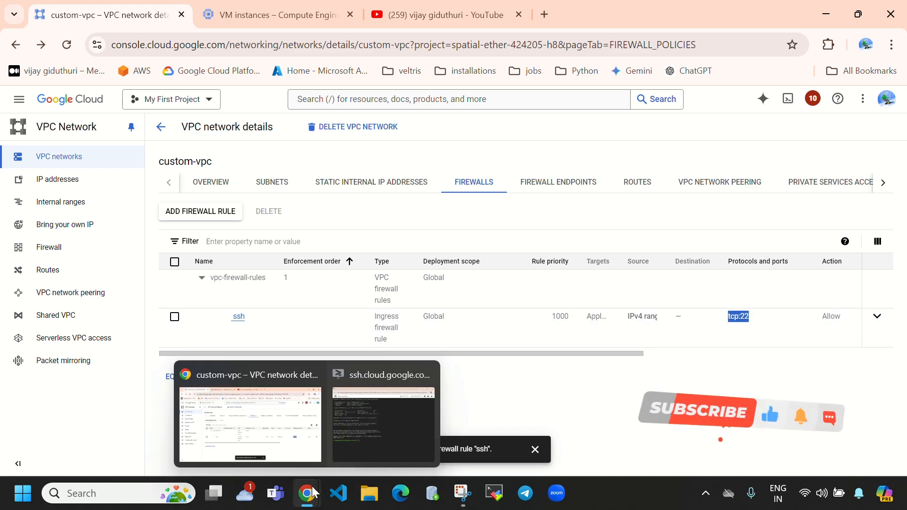
left_click(379, 420)
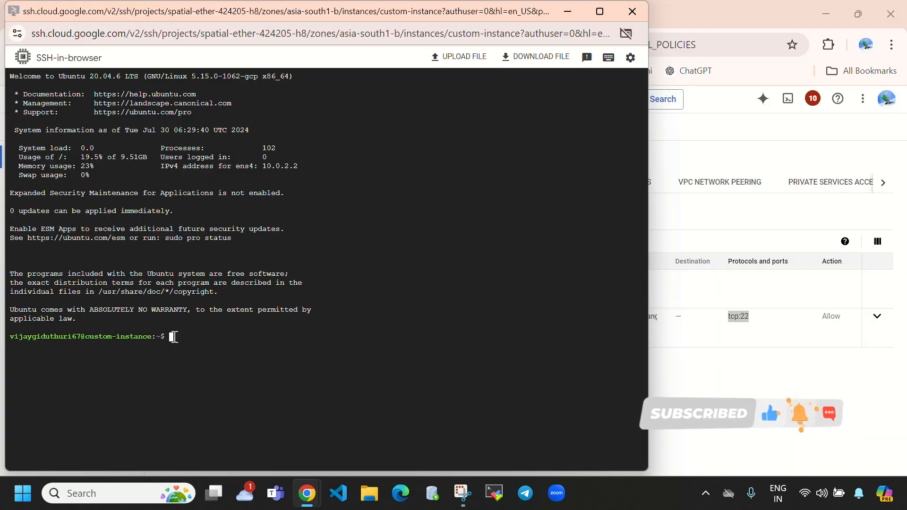
type("sudo ")
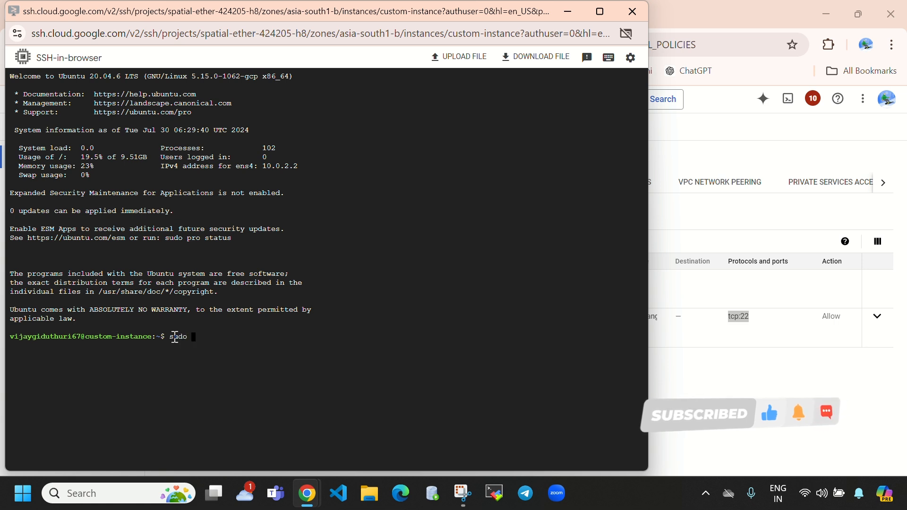
type("ap t")
key("BackSpace")
key("BackSpace")
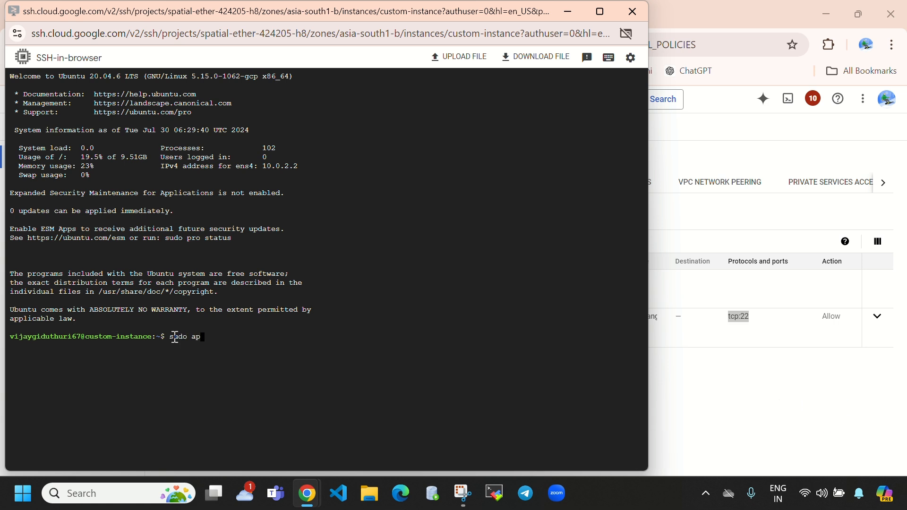
type("t update -y")
key("Return")
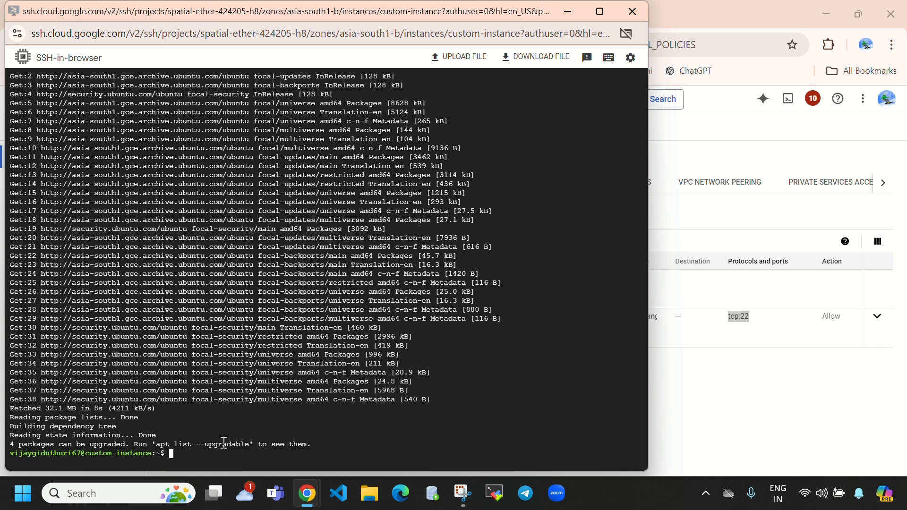
Install the Apache web server on custom-instance with sudo apt install apache2 -y.
type("sudo a")
type("pt install apache2 -y")
key("Return")
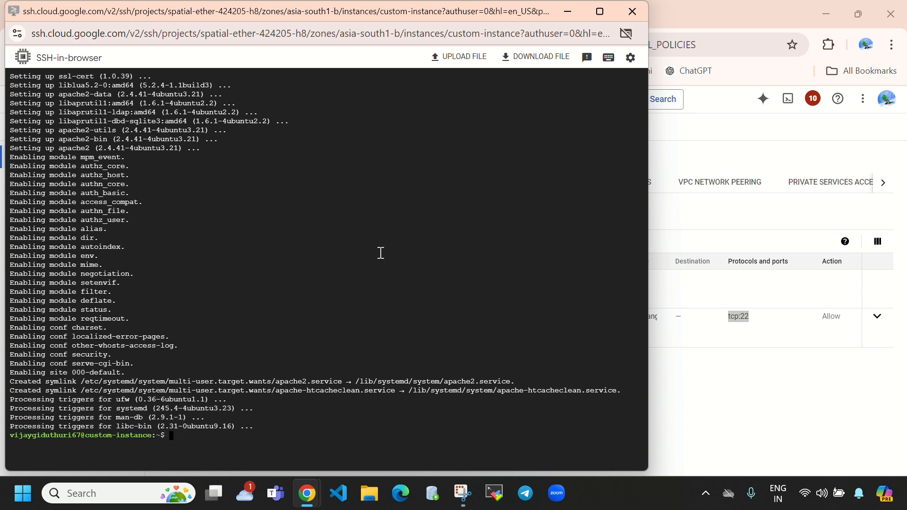
Start the Apache service with sudo systemctl start apache2.
type("sudo systemctl start apche")
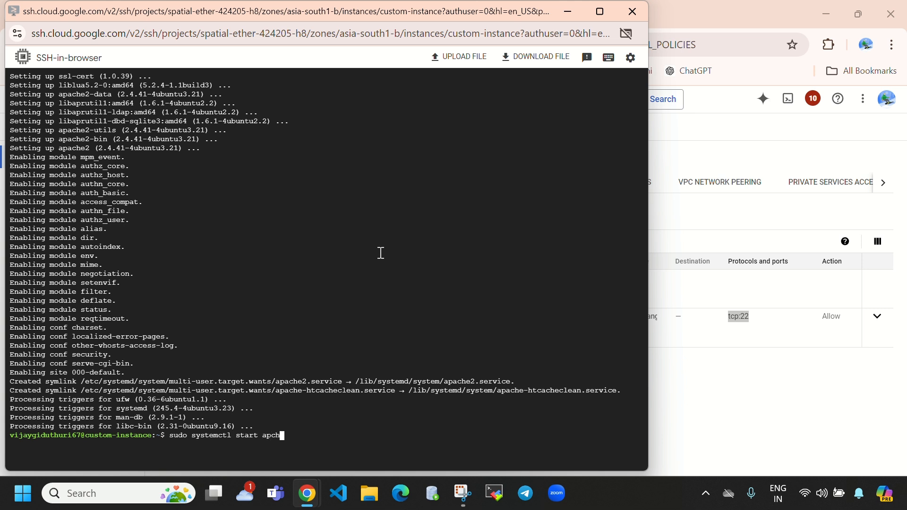
key("BackSpace")
key("BackSpace")
key("BackSpace")
type("ache2")
key("Return")
Enable Apache at boot with sudo systemctl enable apache2.
key("Up")
key("Left")
key("Left")
key("Left")
key("Left")
key("Left")
key("Left")
key("Left")
key("Left")
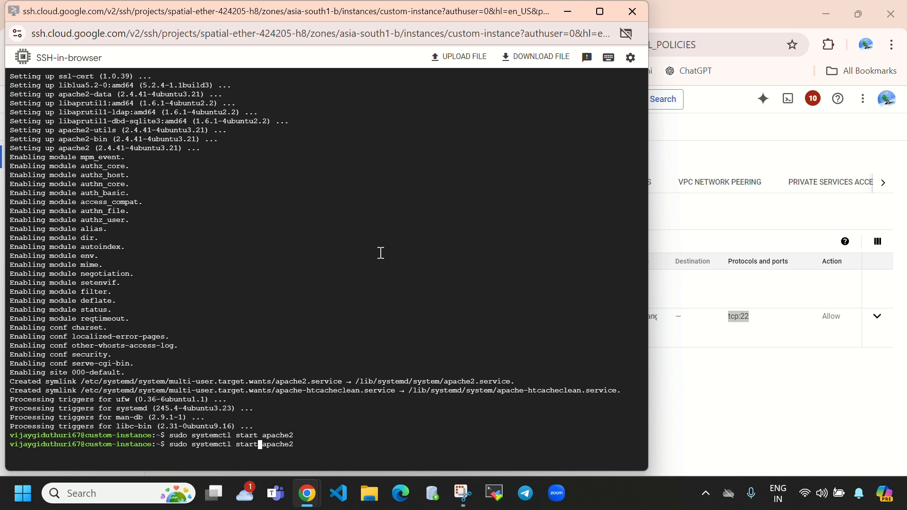
key("BackSpace")
key("BackSpace")
key("BackSpace")
key("BackSpace")
key("BackSpace")
type("enable")
key("Return")
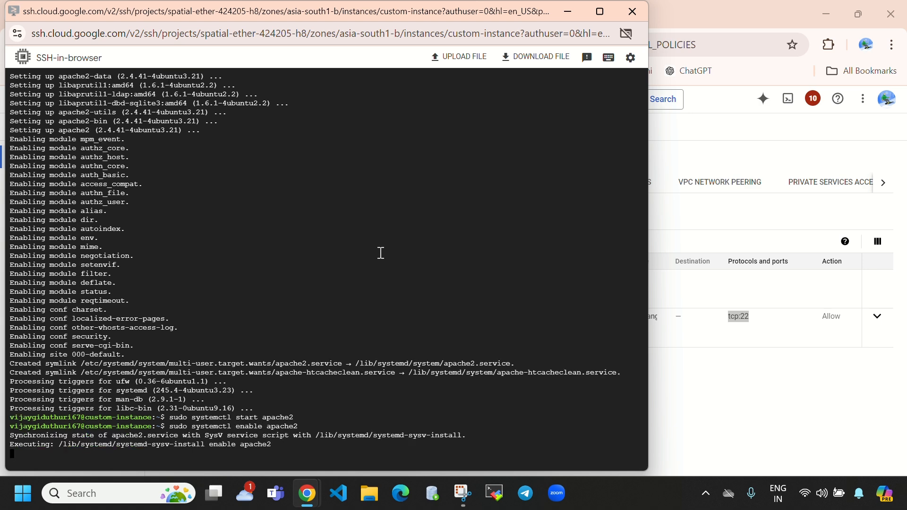
Check the state of the Apache service with sudo systemctl status apache2.
key("Up")
key("Left")
key("Left")
key("Left")
key("Left")
key("Left")
key("Left")
key("Left")
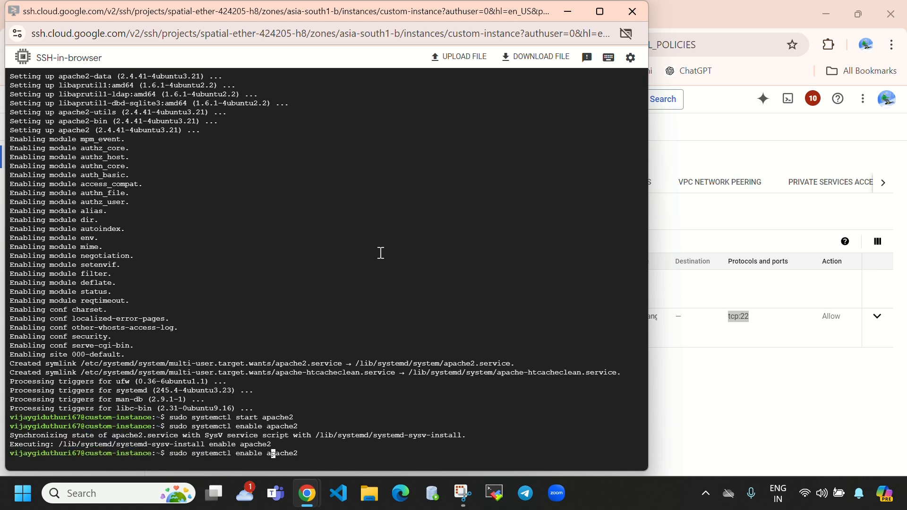
key("BackSpace")
key("BackSpace")
key("BackSpace")
key("BackSpace")
key("BackSpace")
key("BackSpace")
key("BackSpace")
type("status")
key("Return")
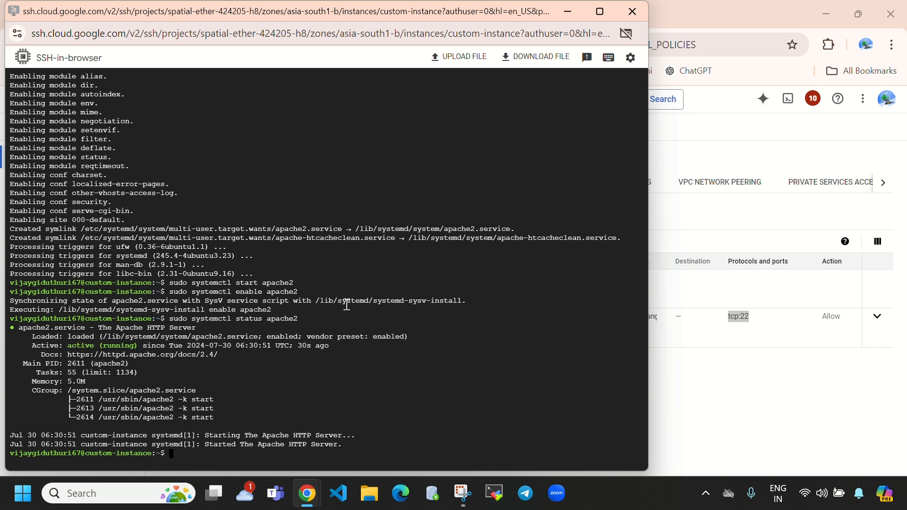
Copy custom-instance's external IP address from the VM instances list and open it in a new browser tab.
left_click(570, 10)
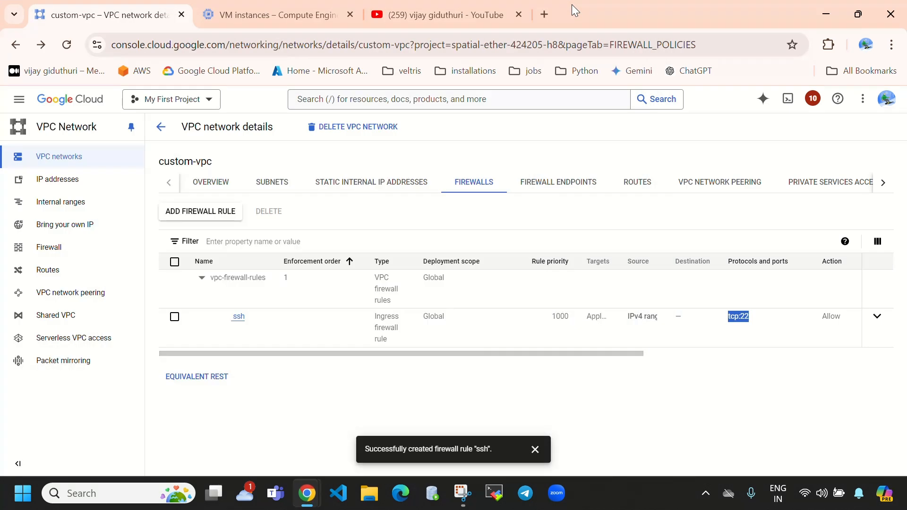
left_click(235, 15)
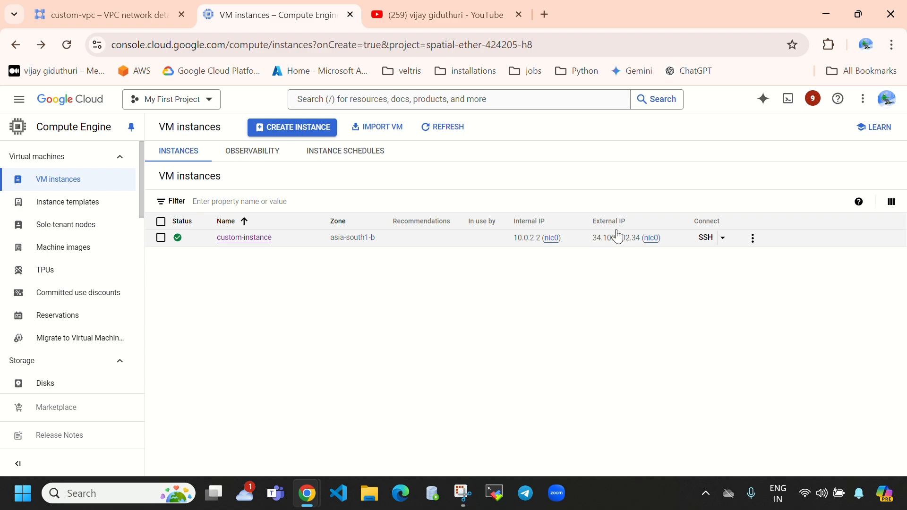
left_click(670, 239)
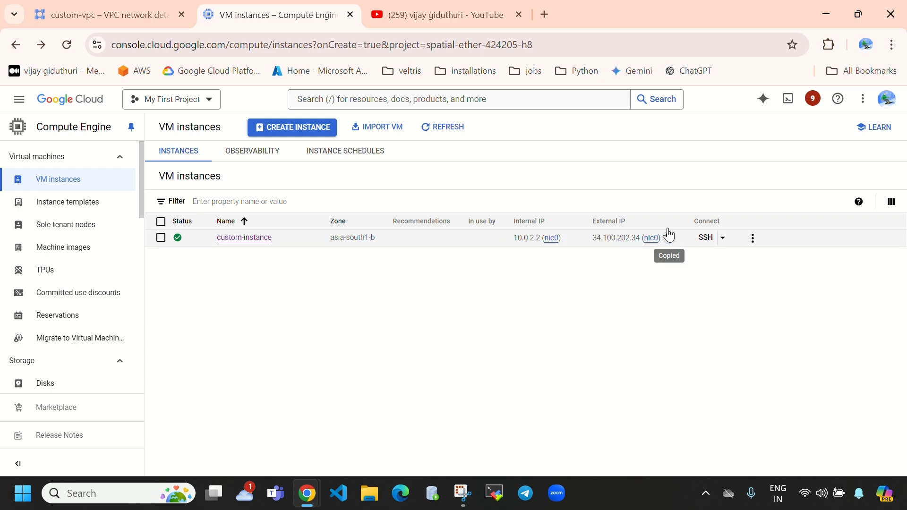
left_click(859, 14)
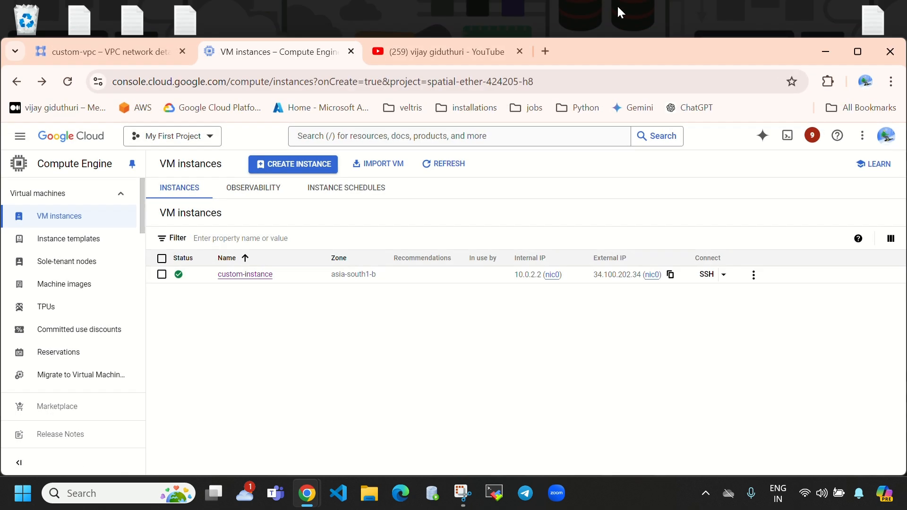
left_click(545, 51)
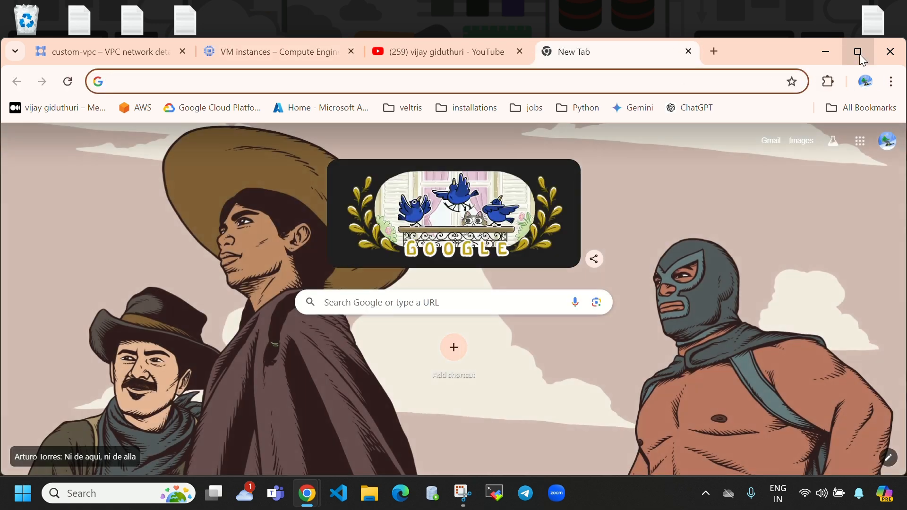
left_click(859, 51)
left_click(482, 266)
key("ctrl+v")
key("Return")
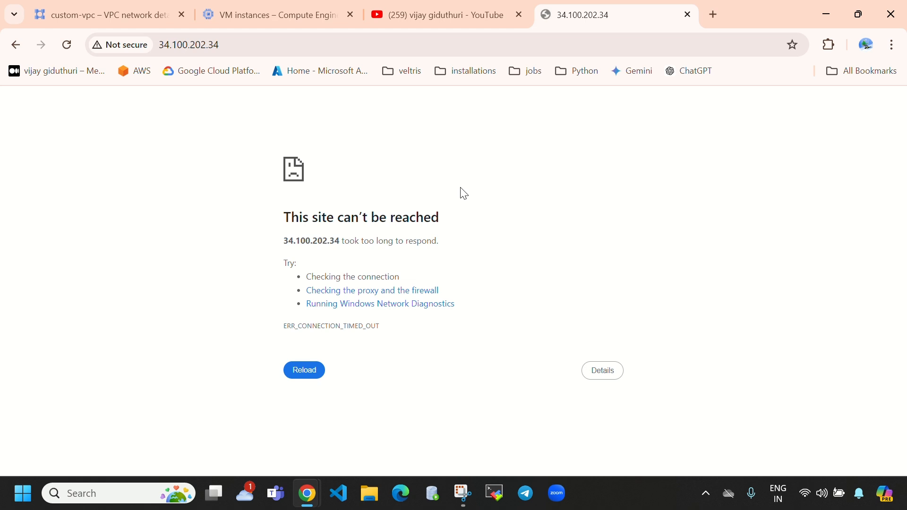
double_click(286, 214)
left_click(428, 205)
triple_click(447, 208)
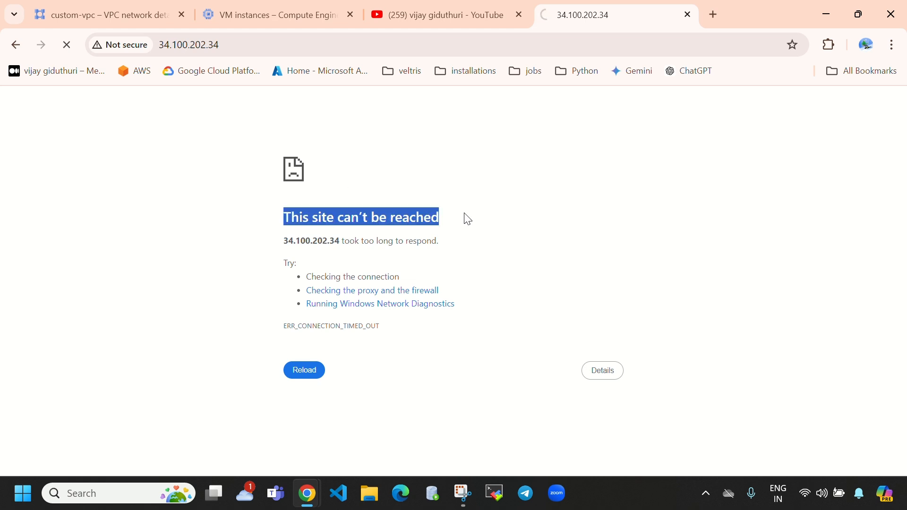
left_click(433, 178)
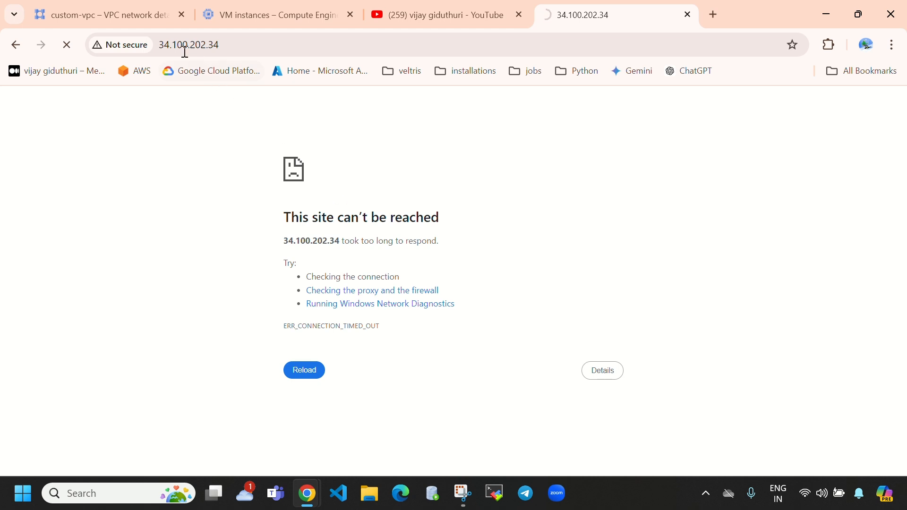
Go back to custom-vpc's firewall rules and start a new rule named apache2.
left_click(126, 15)
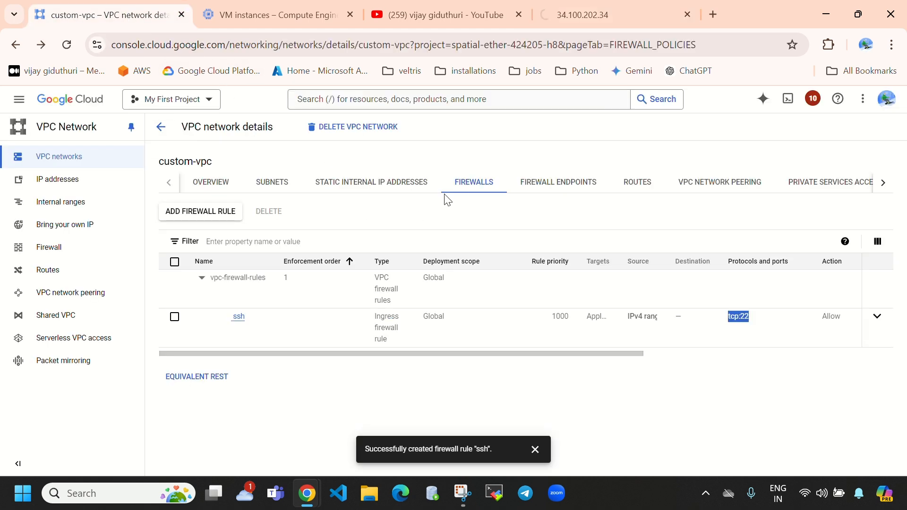
left_click(198, 218)
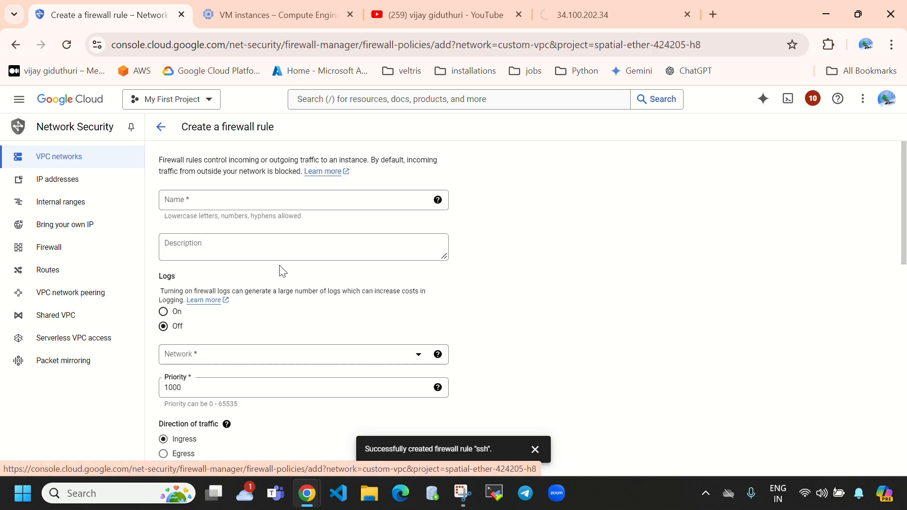
left_click(193, 203)
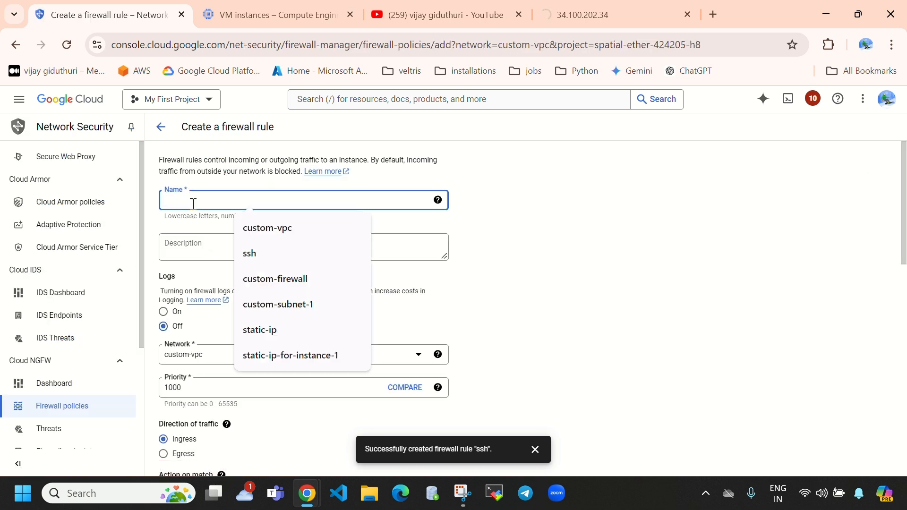
type("apache2")
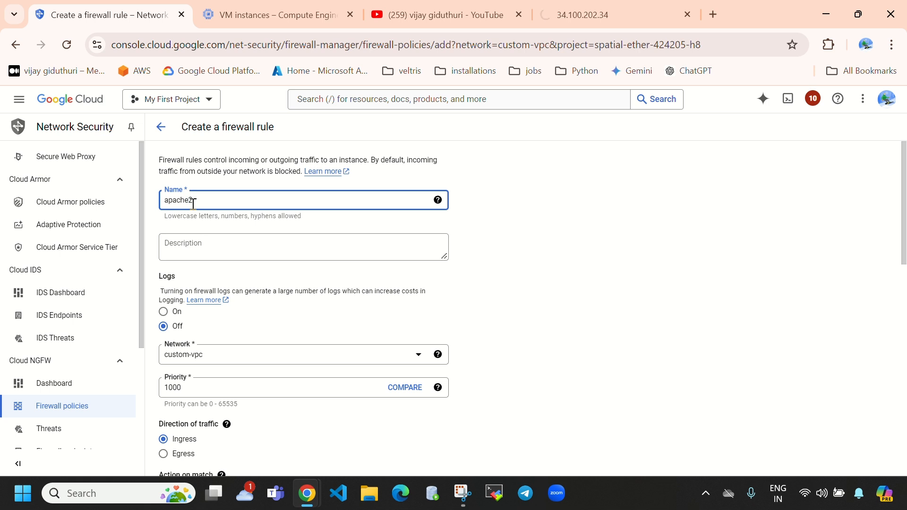
Apply the apache2 firewall rule to all instances in the network, with source IPv4 range 0.0.0.0/0.
scroll(263, 257, "down", 1)
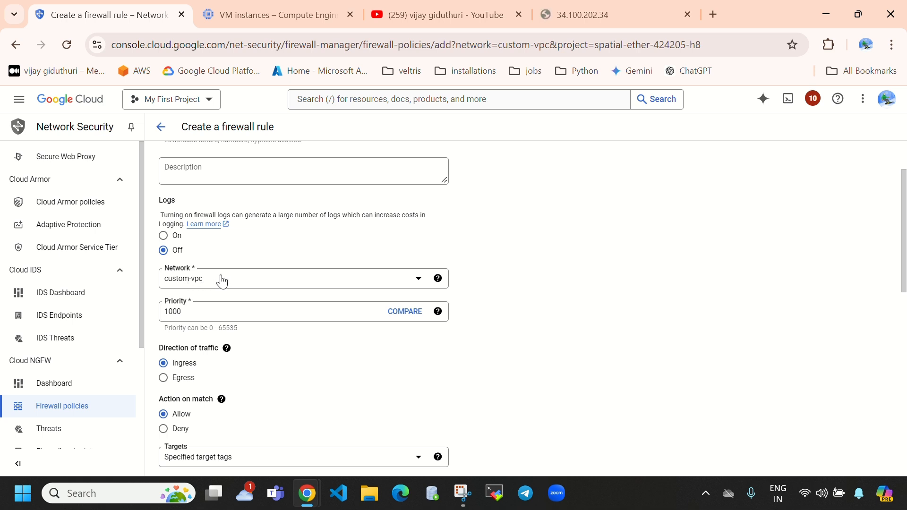
scroll(220, 282, "up", 2)
scroll(256, 311, "down", 3)
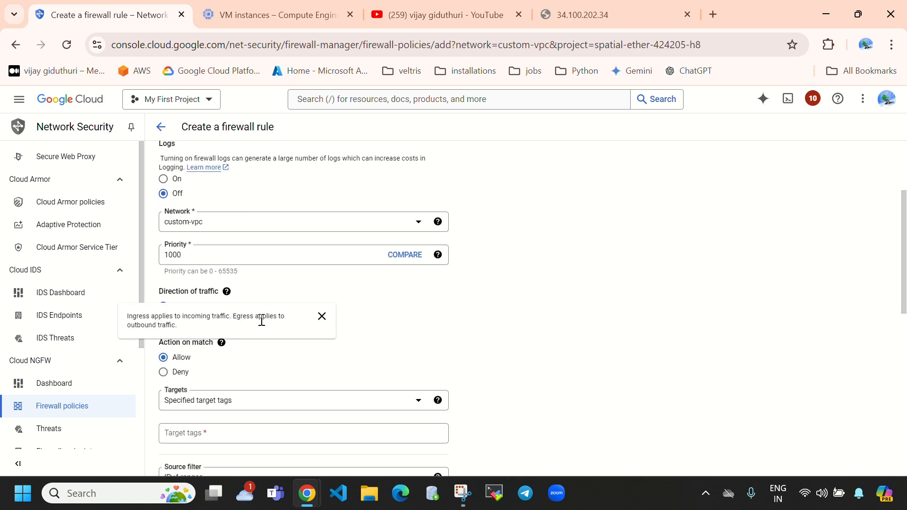
scroll(262, 321, "down", 2)
left_click(310, 328)
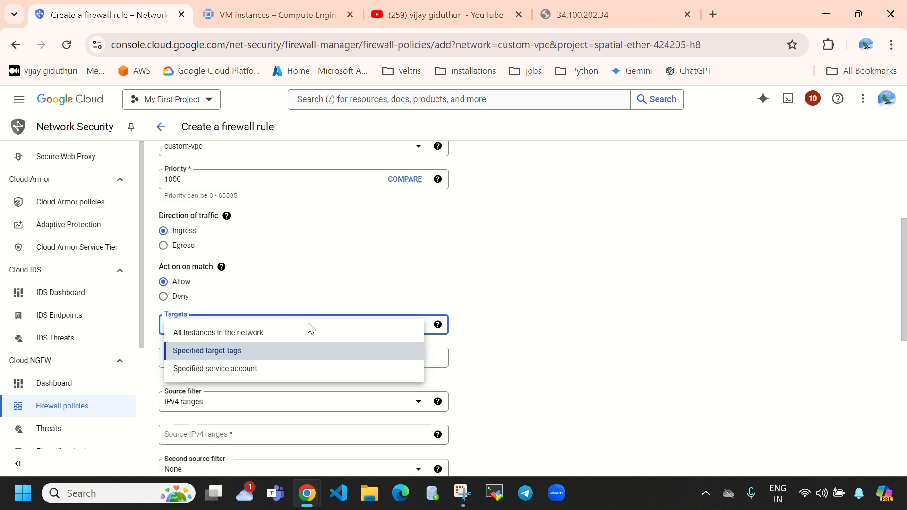
left_click(303, 332)
scroll(337, 366, "down", 2)
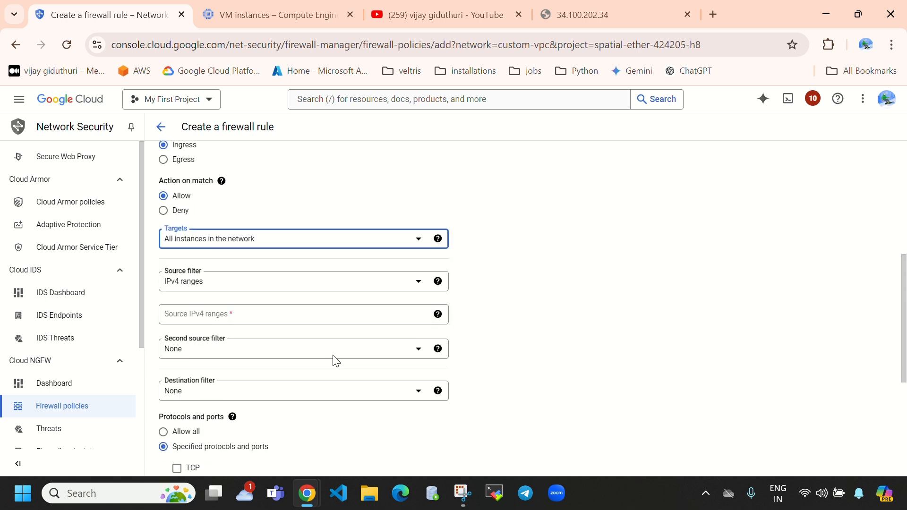
left_click(255, 319)
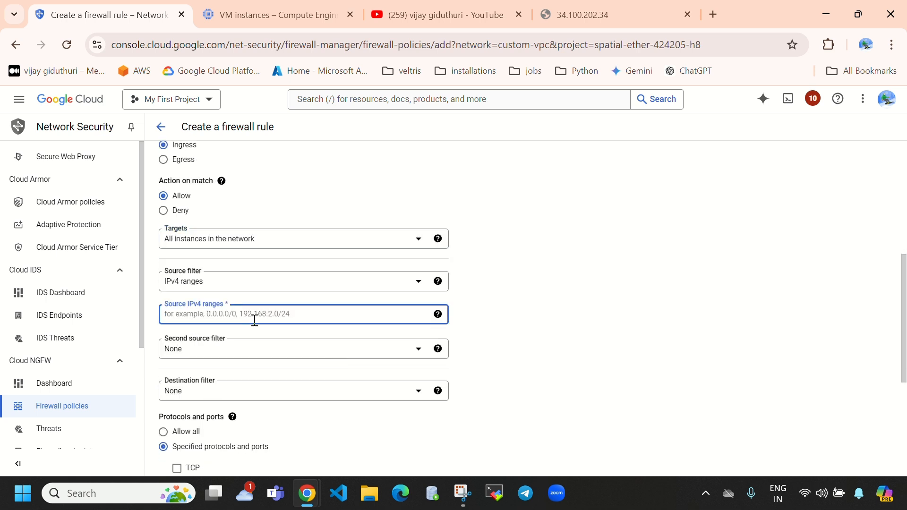
type("0.0.0.0/0")
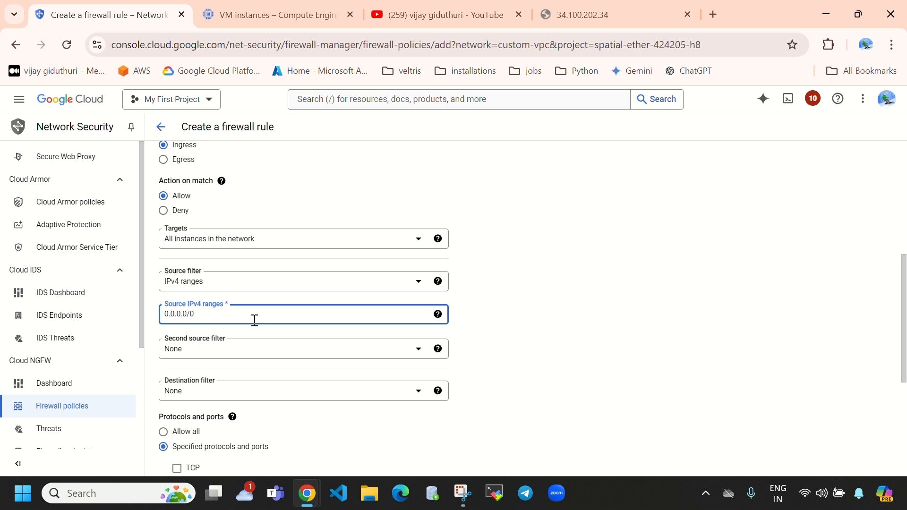
Allow TCP port 80 in the apache2 firewall rule and create the rule.
scroll(271, 375, "down", 4)
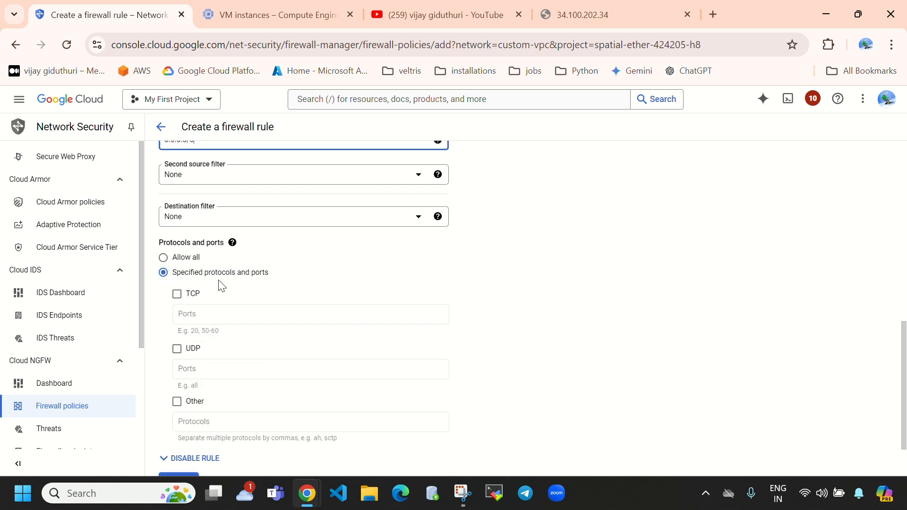
left_click(177, 294)
left_click(206, 314)
type("80")
scroll(206, 313, "down", 1)
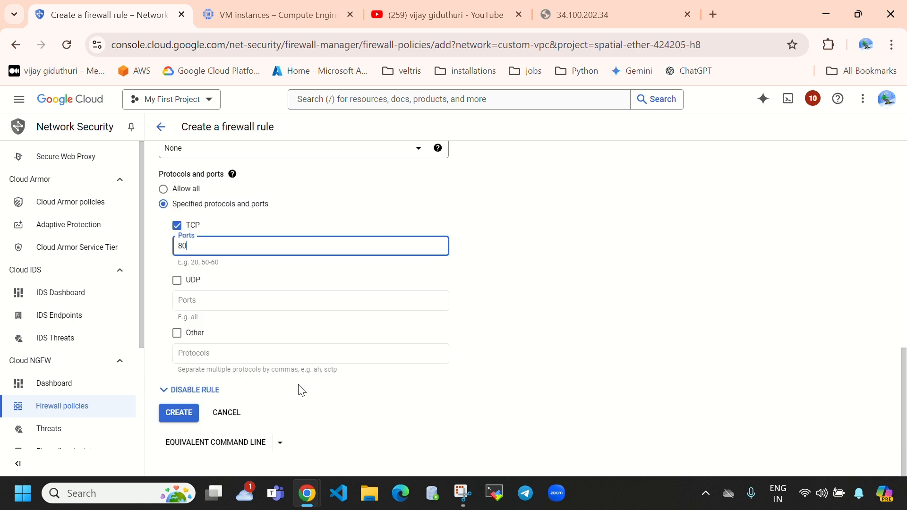
left_click(179, 415)
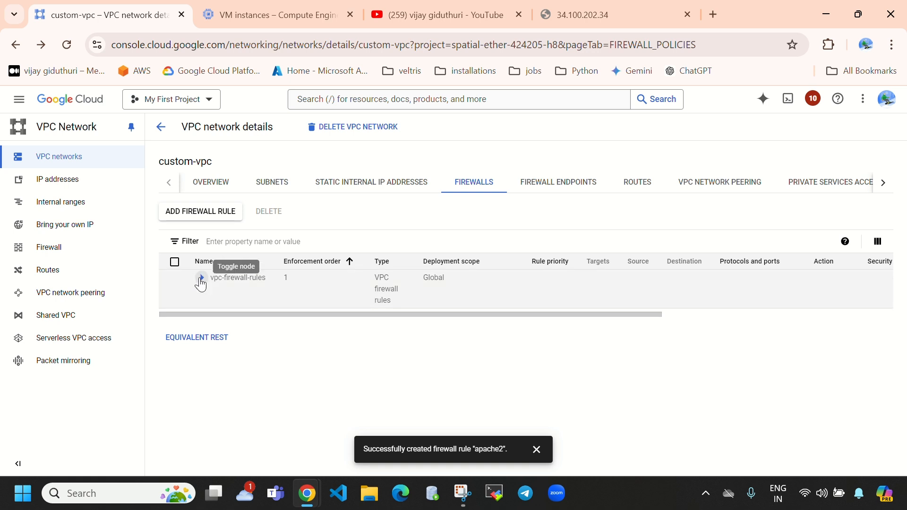
Expand custom-vpc's firewall rules and check the protocol and port of the apache2 rule.
left_click(201, 280)
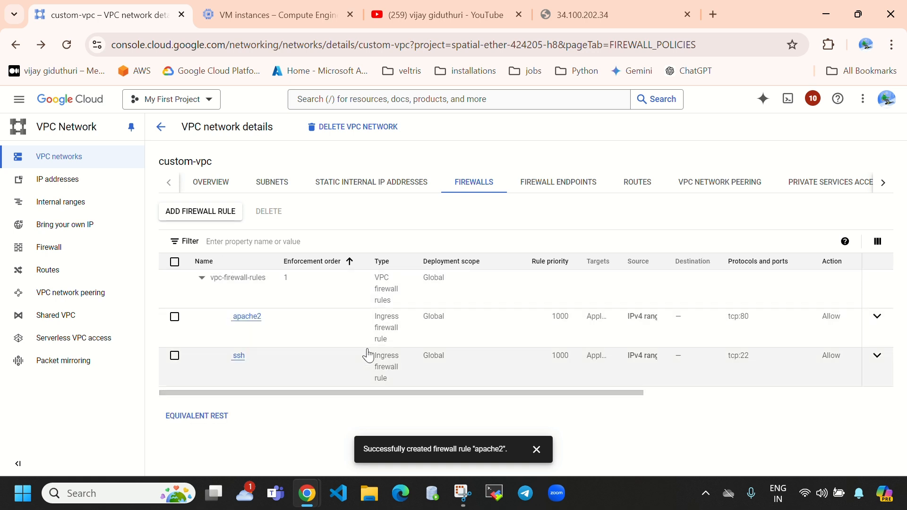
scroll(504, 326, "right", 1)
scroll(503, 326, "right", 5)
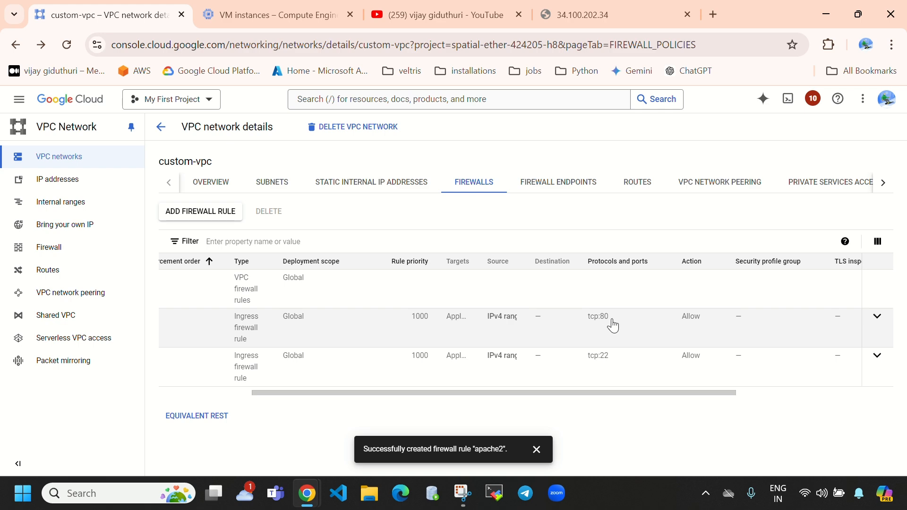
left_click_drag(613, 326, 590, 324)
scroll(520, 331, "left", 3)
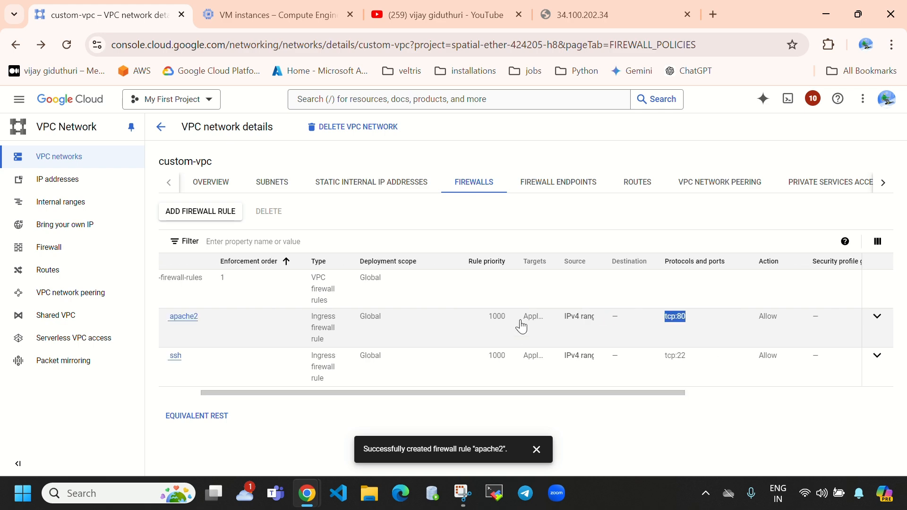
Reload the web page at custom-instance's external IP address to test access to Apache.
left_click(631, 15)
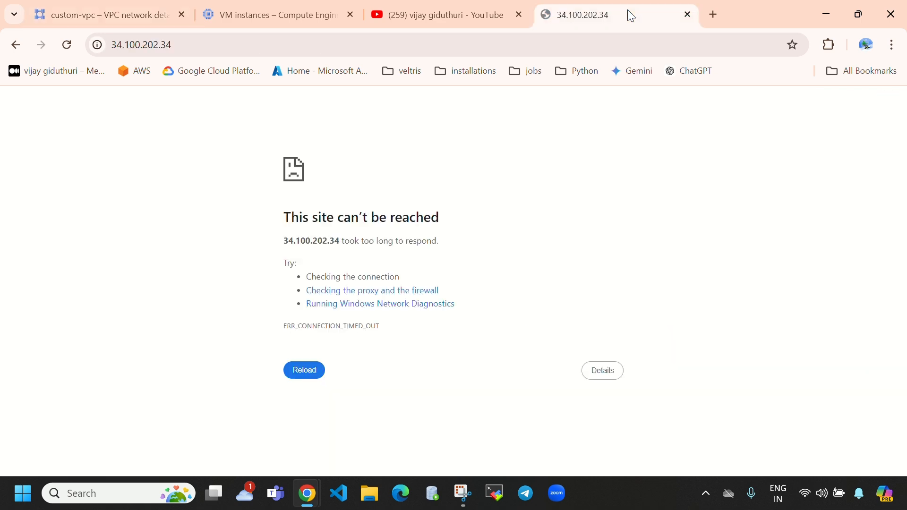
left_click(303, 372)
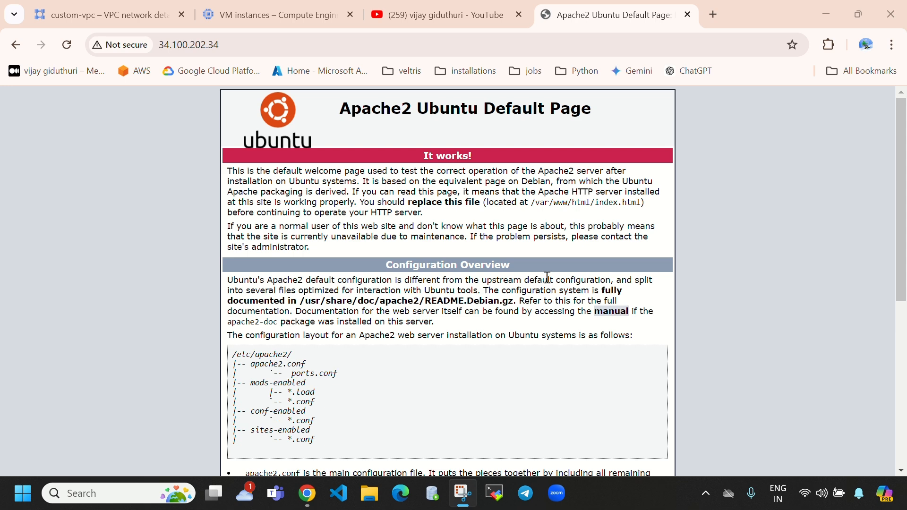
Review custom-vpc's firewall rules and subnets, and the VM instances list.
left_click(123, 3)
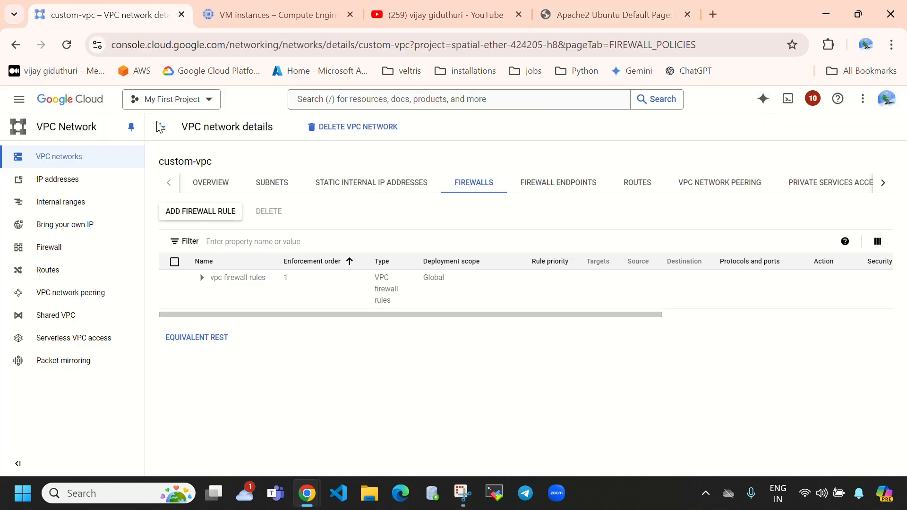
left_click(202, 278)
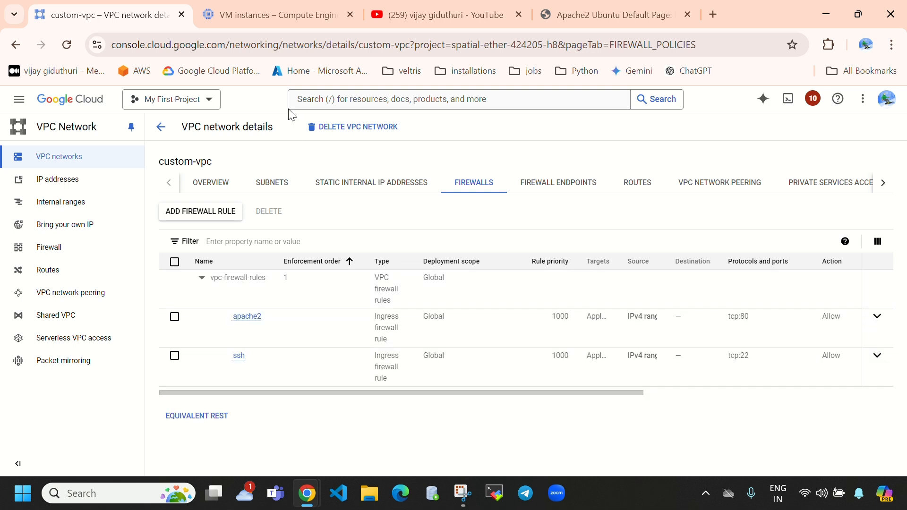
left_click(271, 198)
left_click(270, 15)
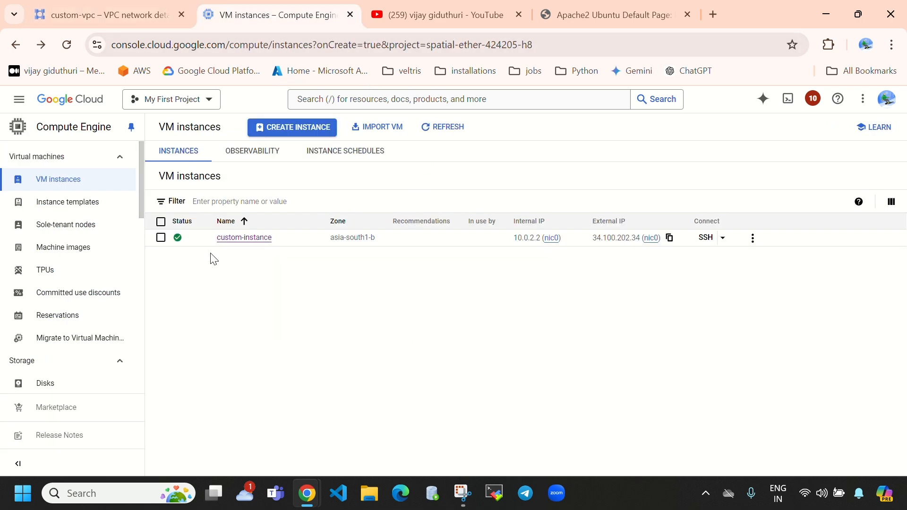
Try to delete the custom-vpc network from its details page, confirming with the network name custom-vpc.
left_click(89, 16)
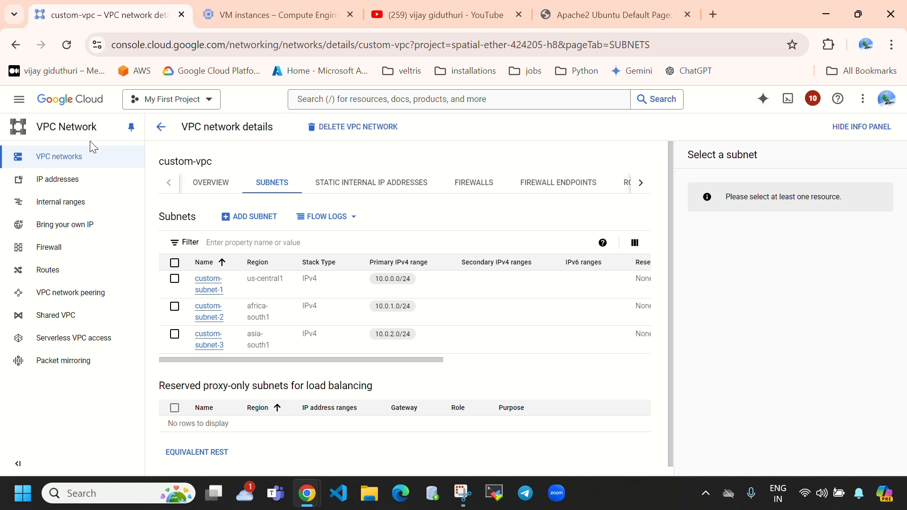
left_click(39, 157)
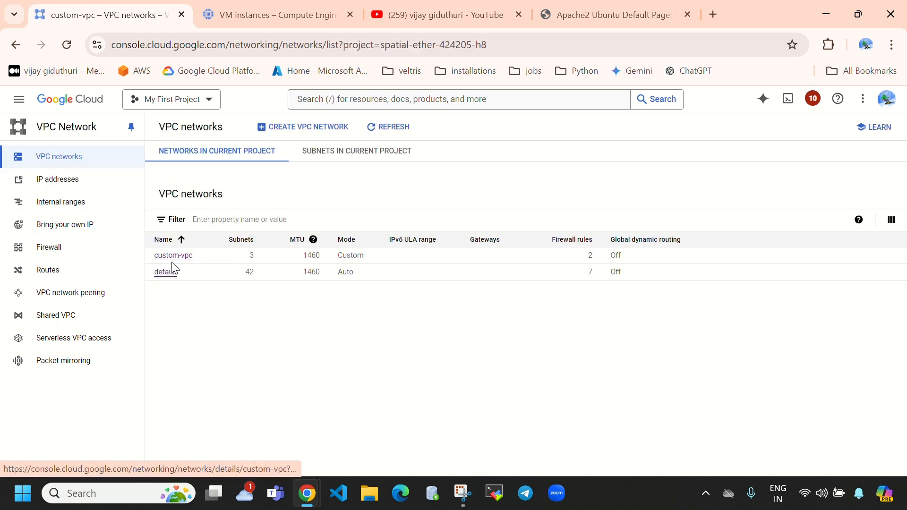
left_click(171, 289)
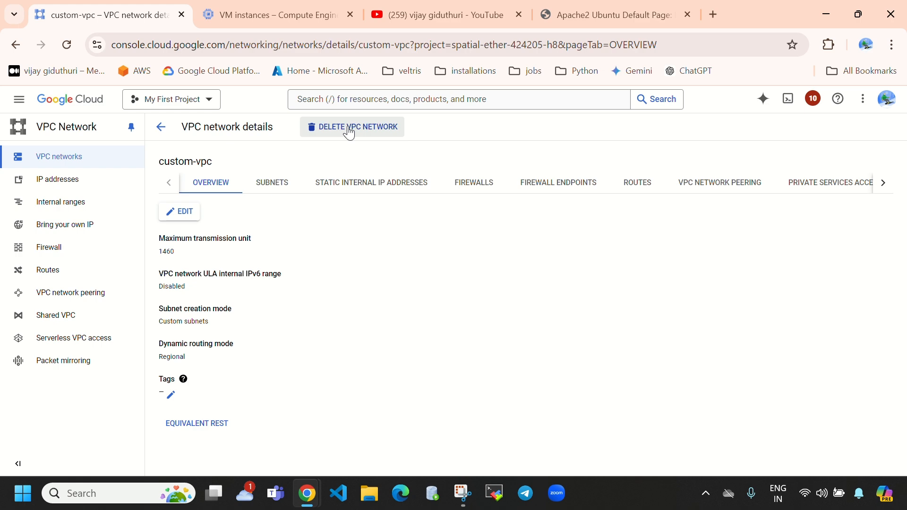
left_click(350, 133)
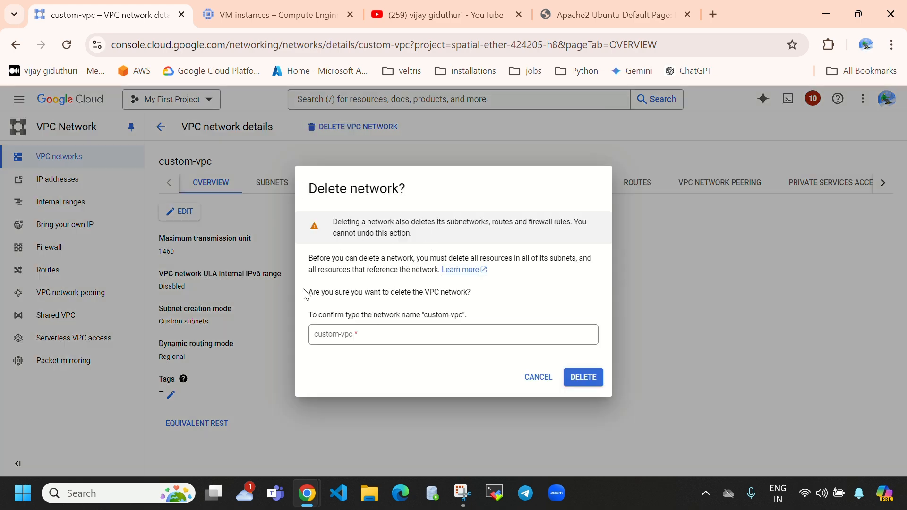
left_click(282, 19)
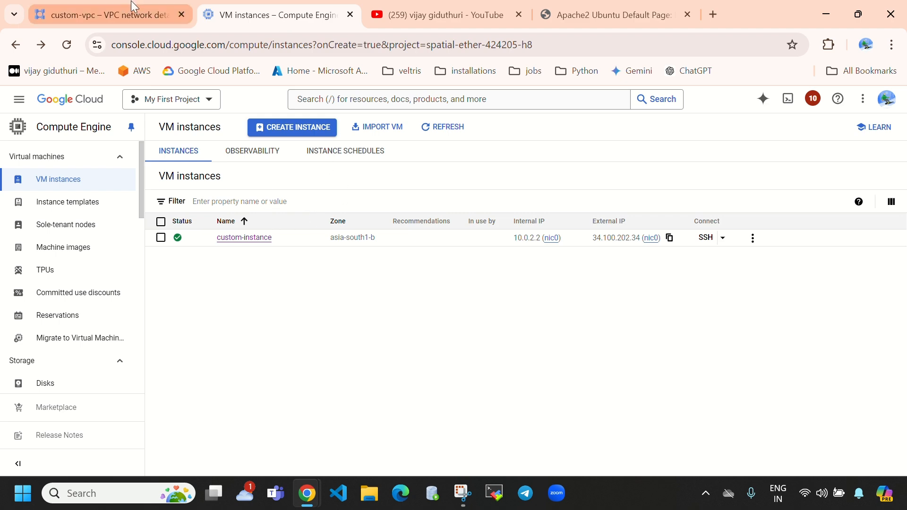
left_click(107, 26)
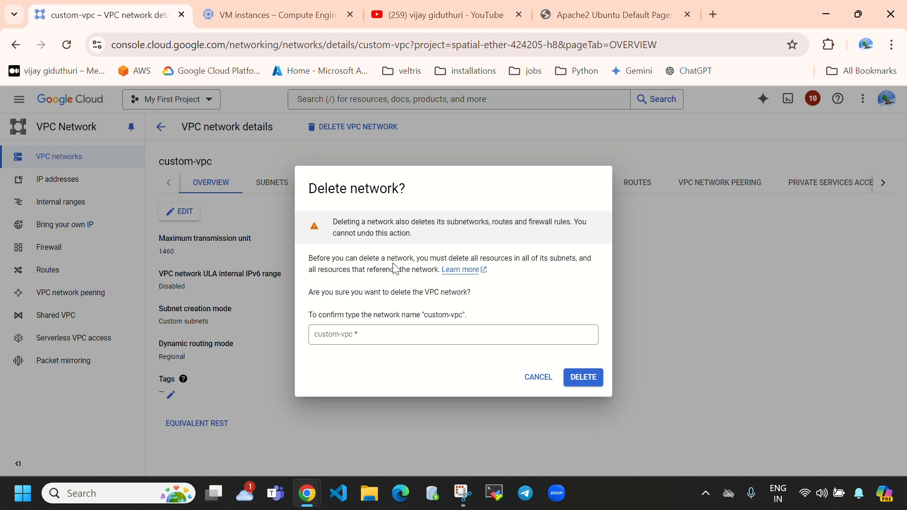
left_click(366, 340)
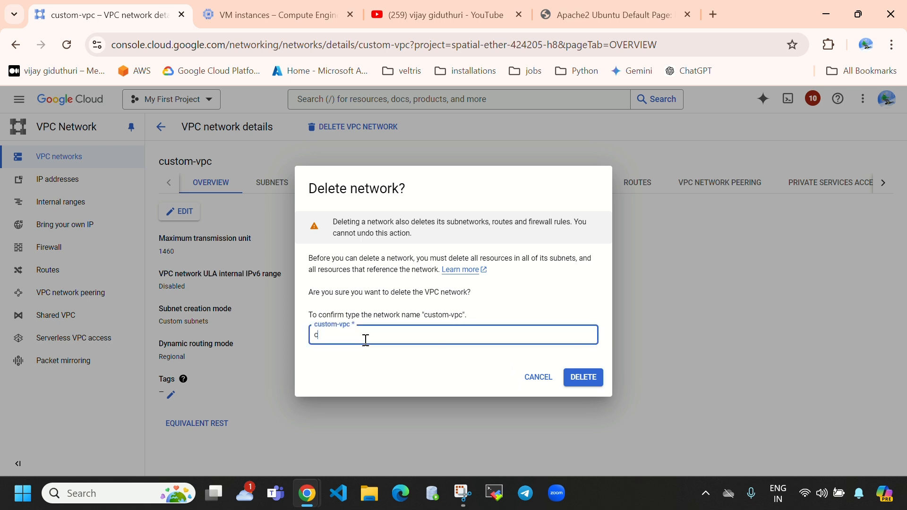
type("pc")
left_click(584, 378)
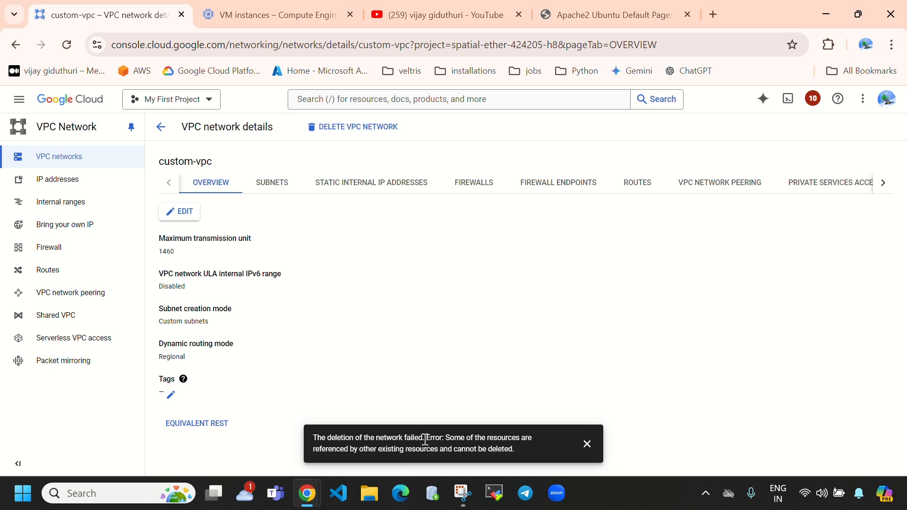
Delete the VM custom-instance from the VM instances list and confirm the deletion.
left_click(309, 14)
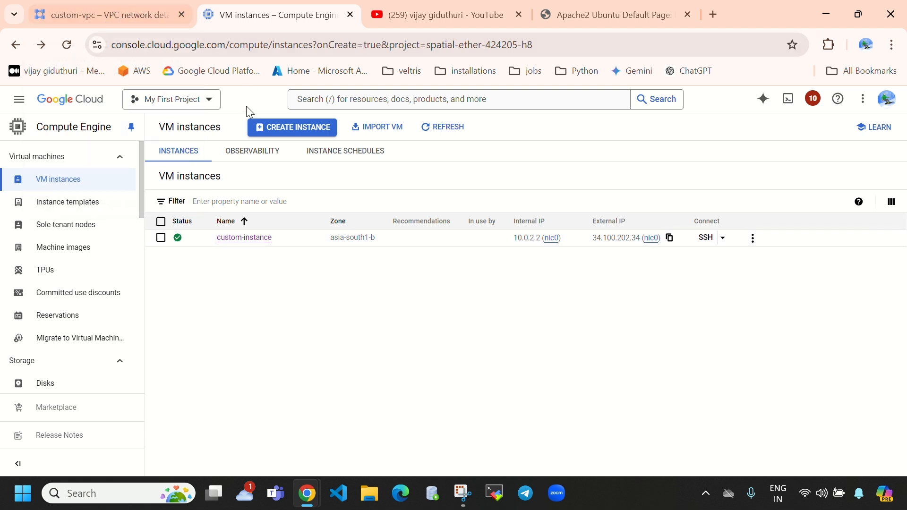
left_click(161, 238)
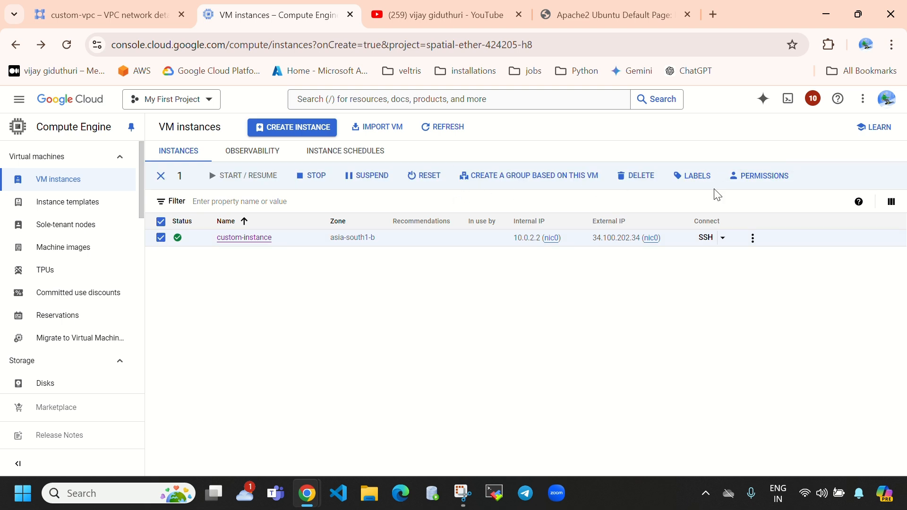
left_click(639, 176)
left_click(585, 325)
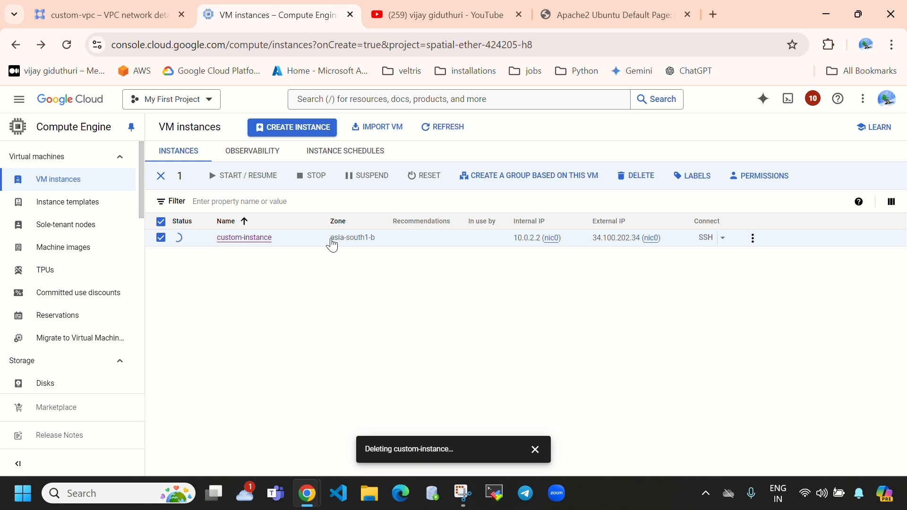
Look over custom-vpc's subnets and the rules under vpc-firewall-rules.
left_click(84, 10)
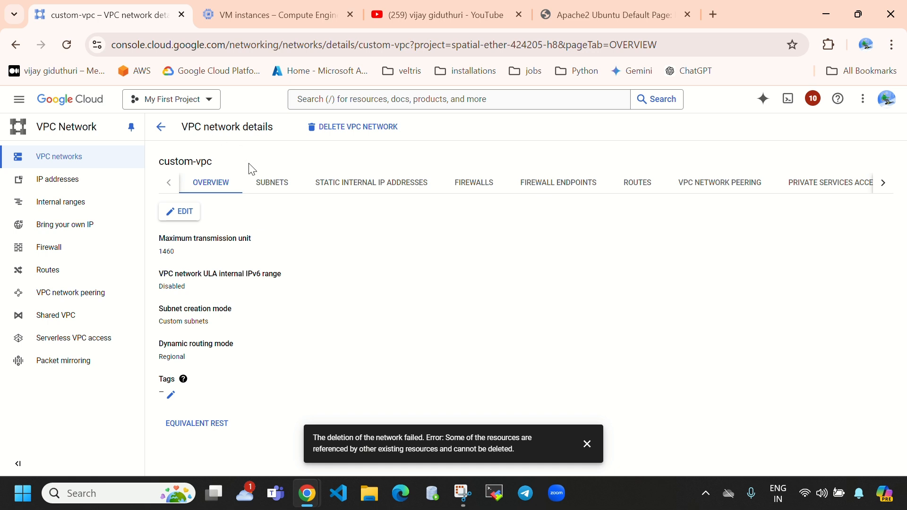
left_click(278, 192)
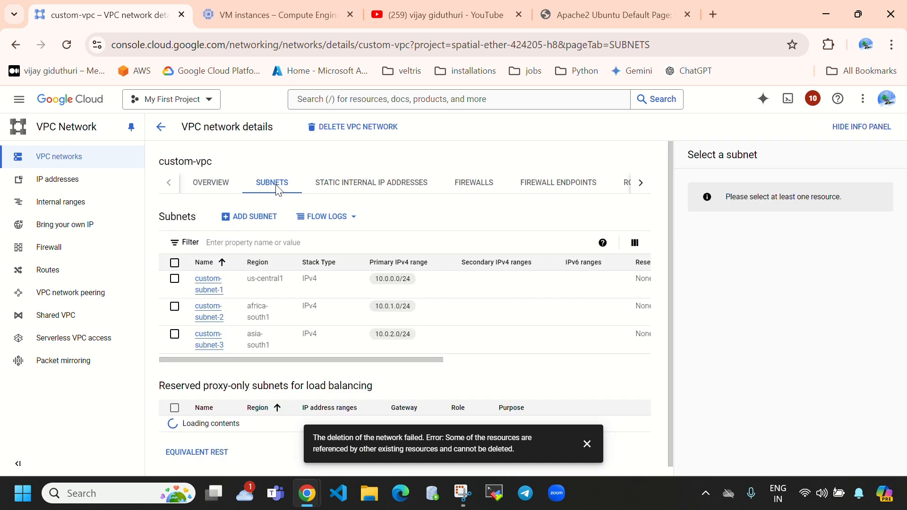
left_click(497, 184)
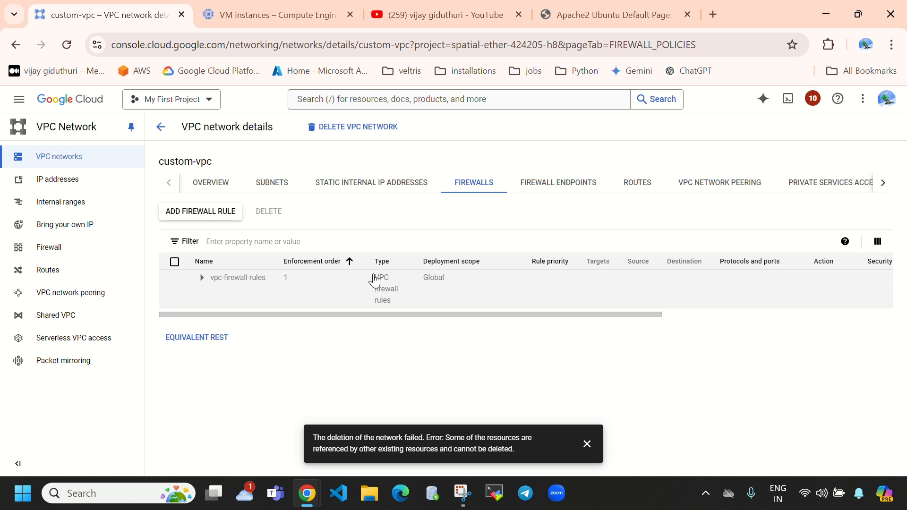
left_click(202, 278)
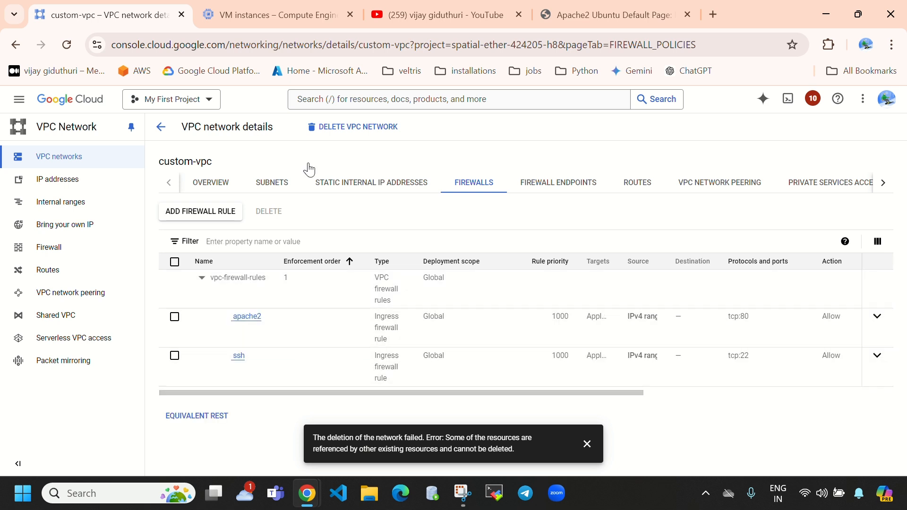
Return to the VM instances list and check the progress of custom-instance's deletion in the notifications.
left_click(264, 14)
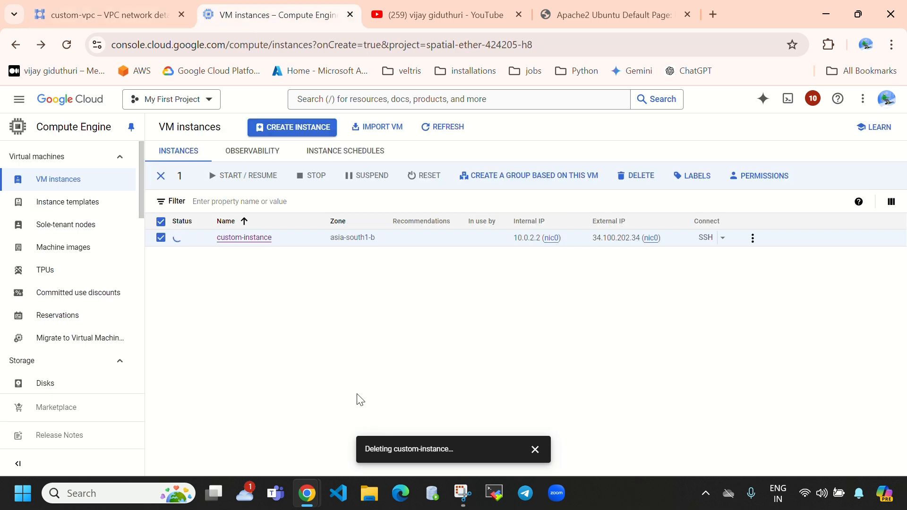
left_click_drag(362, 452, 458, 469)
left_click(808, 109)
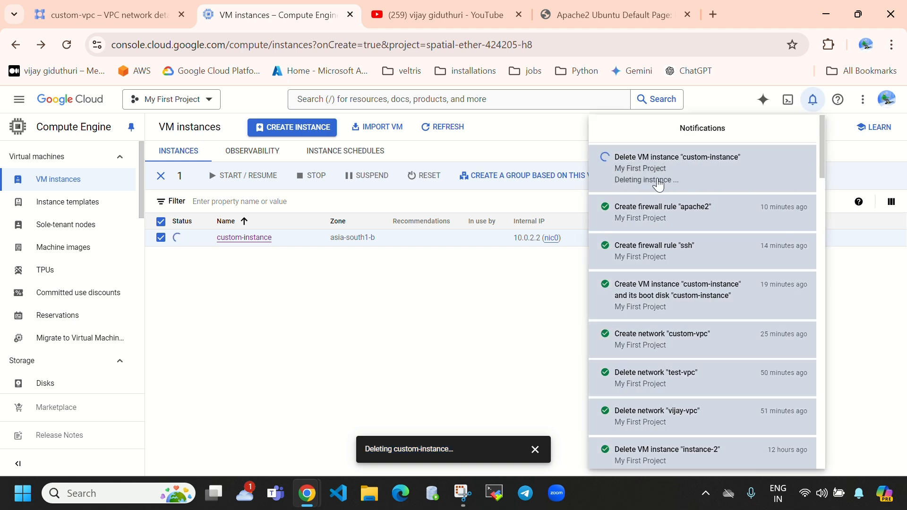
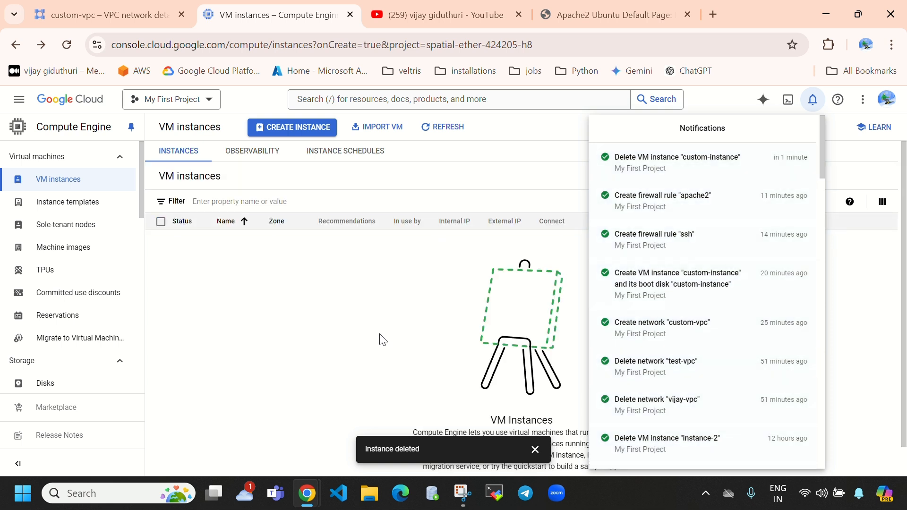
Close the notifications, return to the list of VPC networks and open the details of custom-vpc.
left_click(416, 361)
left_click(99, 16)
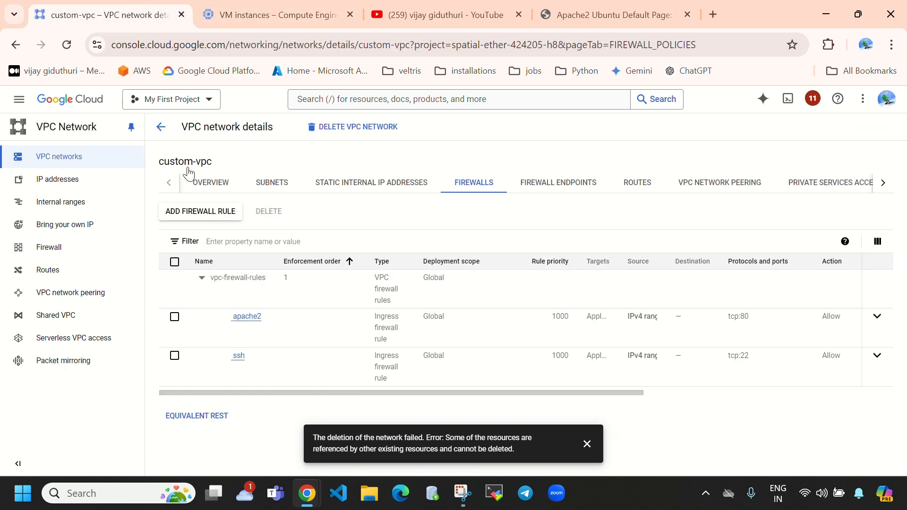
left_click(65, 159)
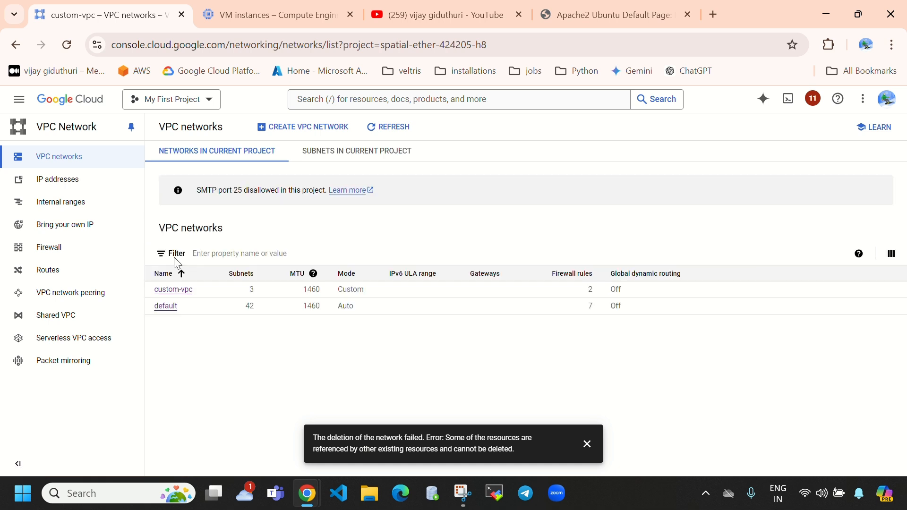
left_click(176, 290)
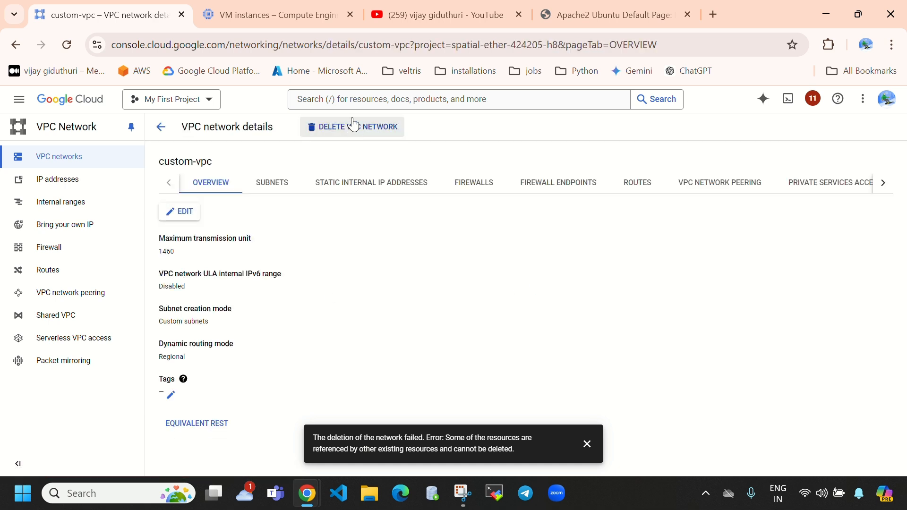
Delete the custom-vpc network, confirming the deletion with the network name custom-vpc.
left_click(347, 128)
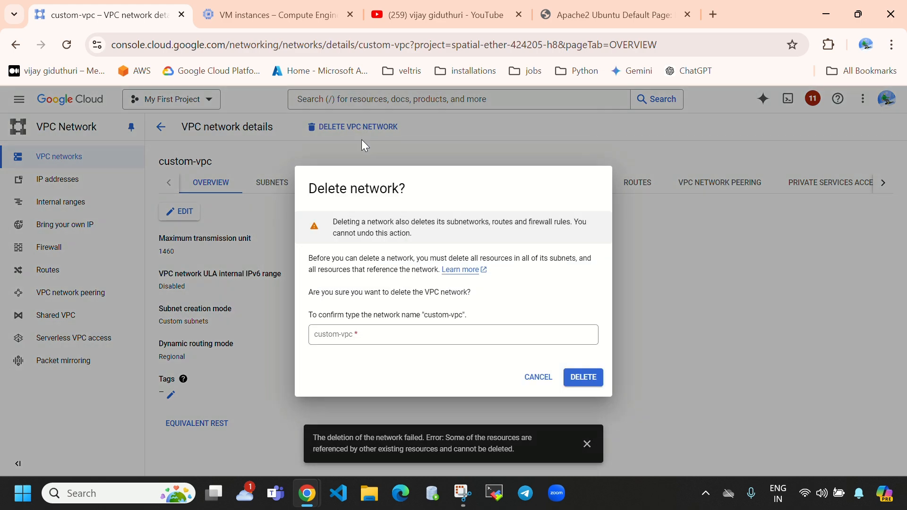
left_click(365, 335)
type("ci")
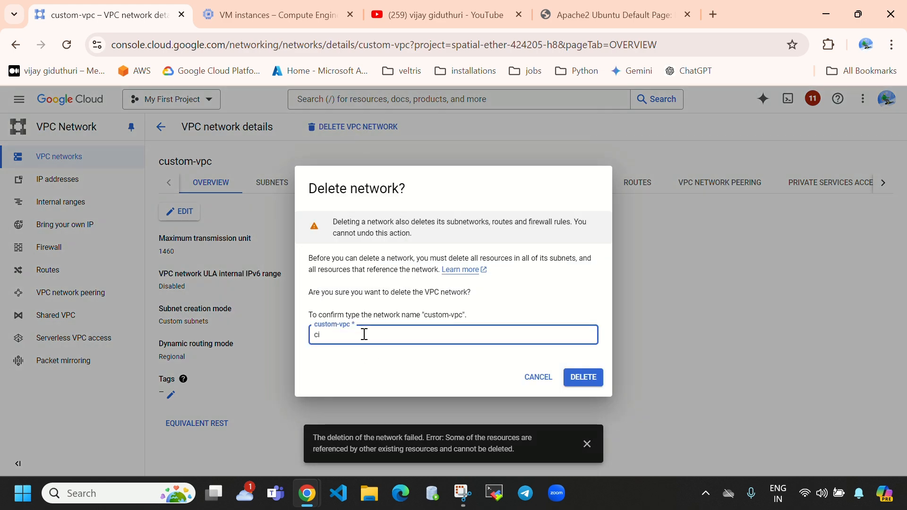
key("BackSpace")
type("usto")
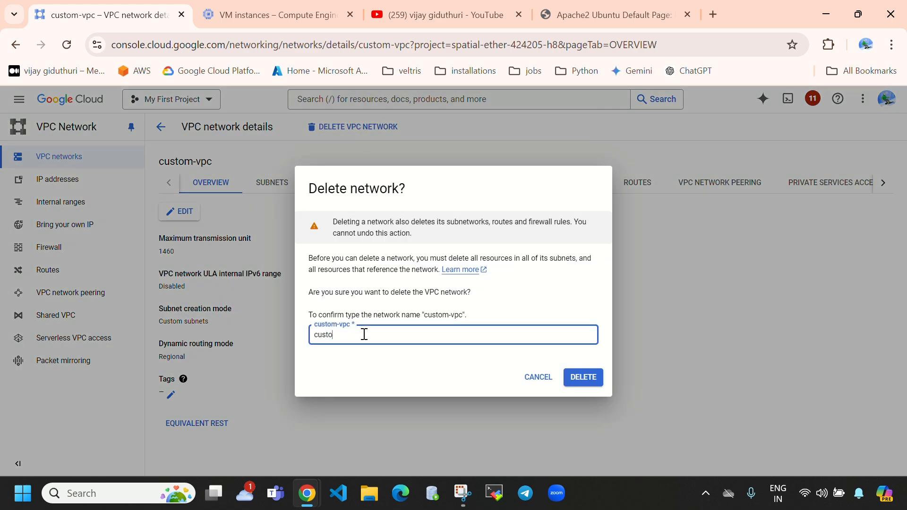
type("m-vpc")
left_click(571, 383)
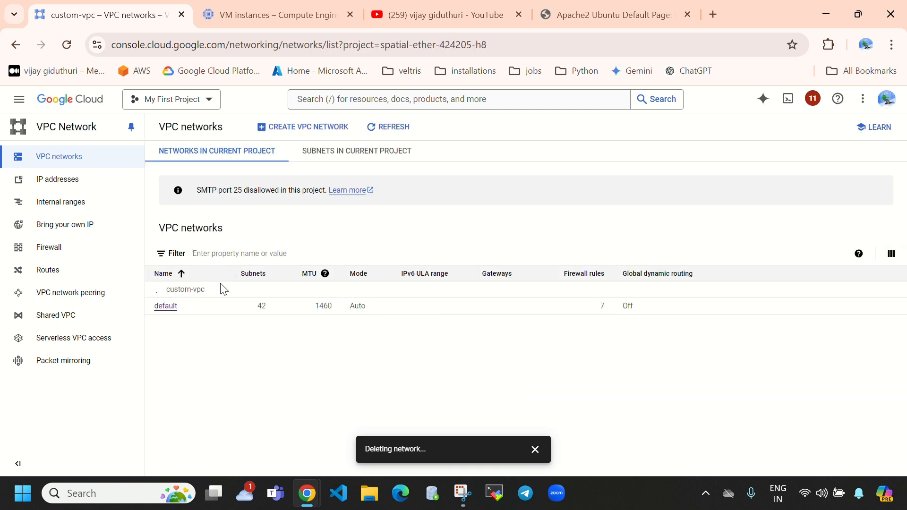
Check the progress of custom-vpc's deletion in the networks list and the notifications, then close the notifications.
left_click_drag(211, 296, 166, 301)
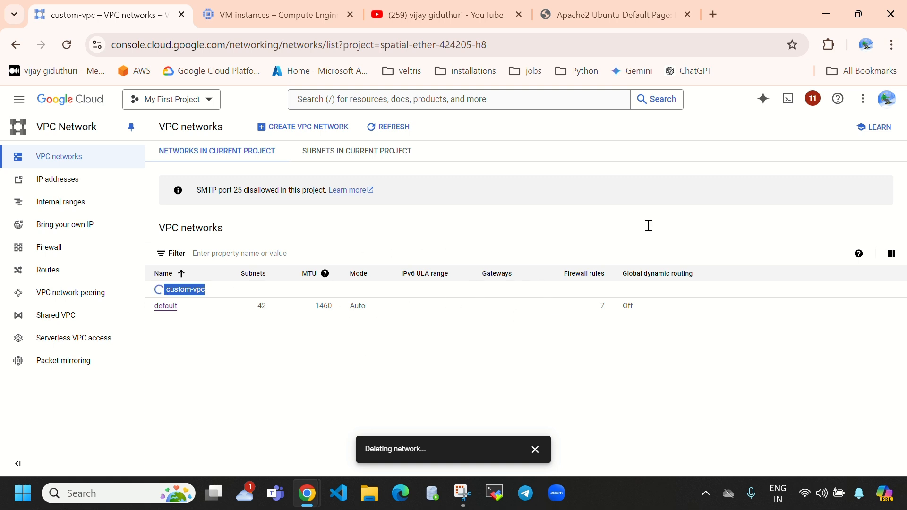
left_click(813, 100)
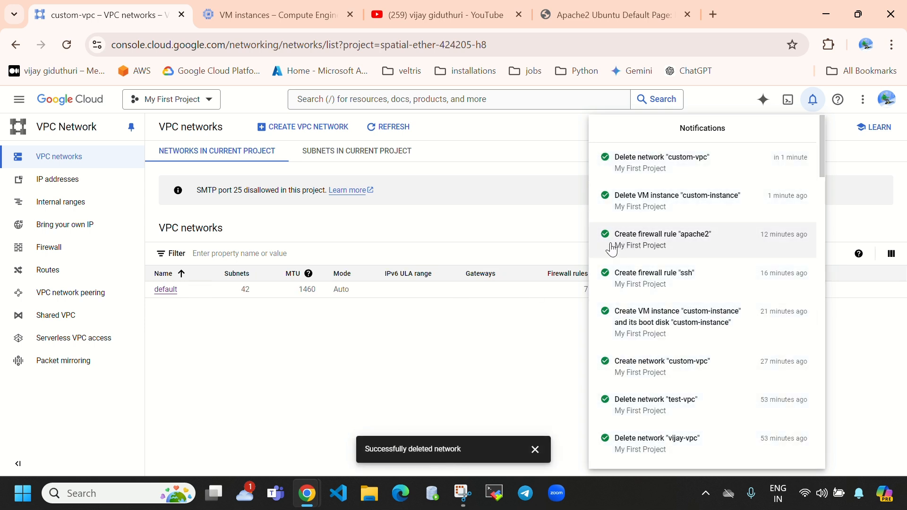
left_click(454, 337)
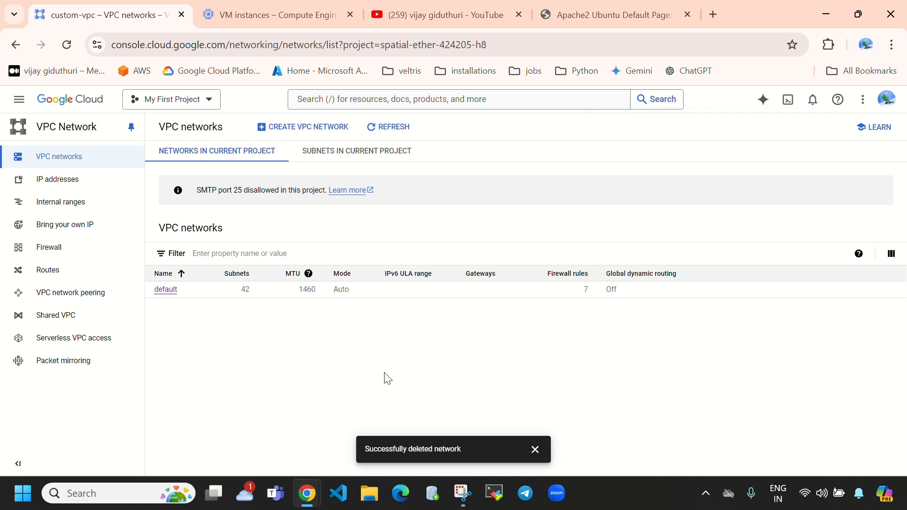